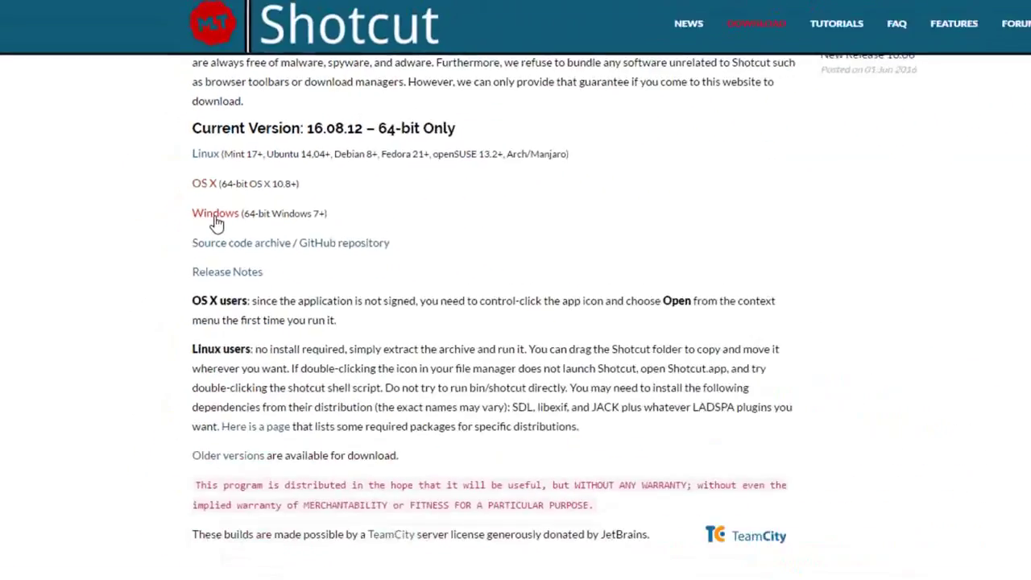
Step: Download the 64-bit Windows Shotcut 16.08.12 installer from the shotcut.org download page
click(216, 217)
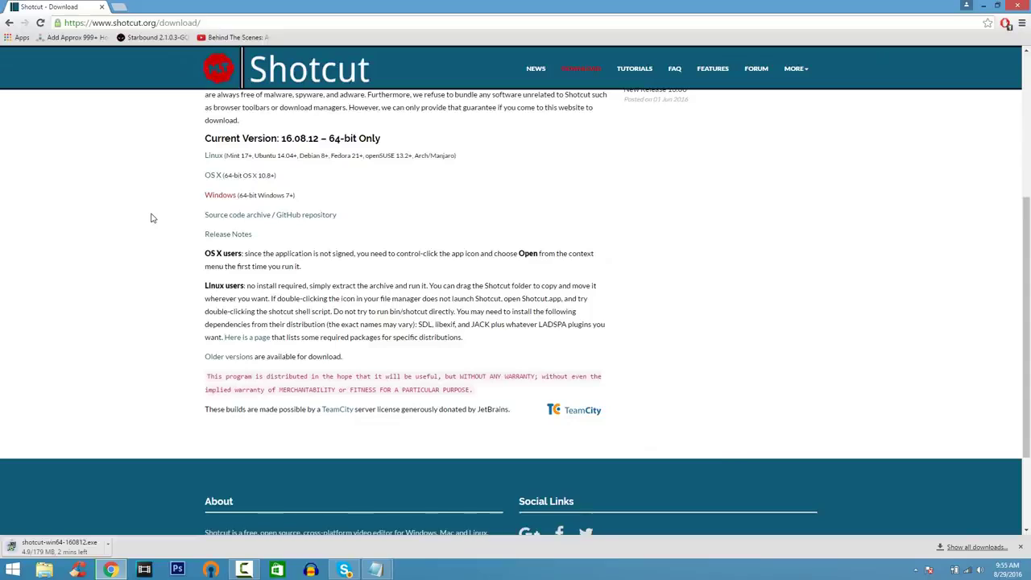
Step: From the desktop, search the Start menu for 'shotcut' and launch it
key(super+d)
key(super)
text(shotcut)
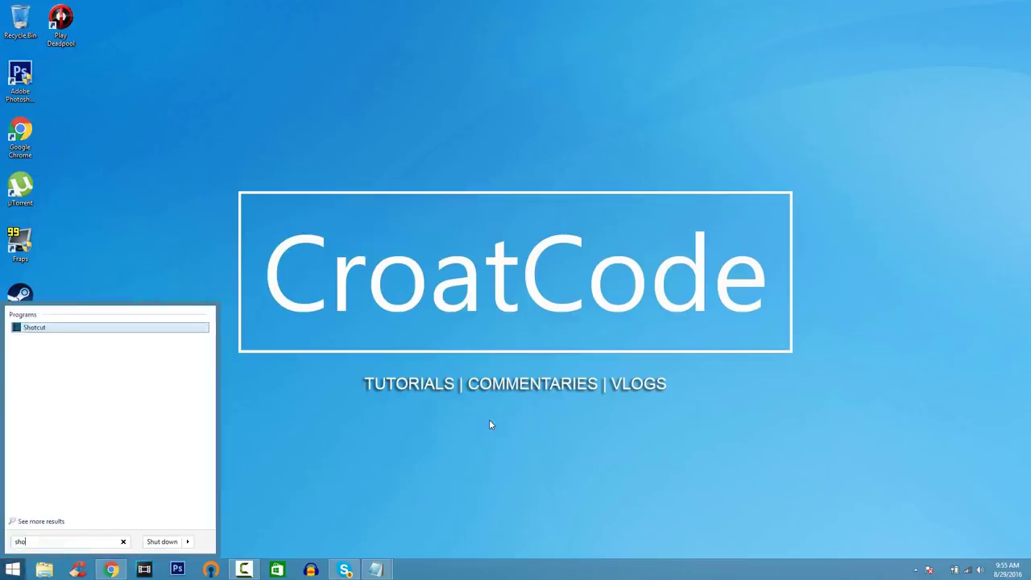
key(Return)
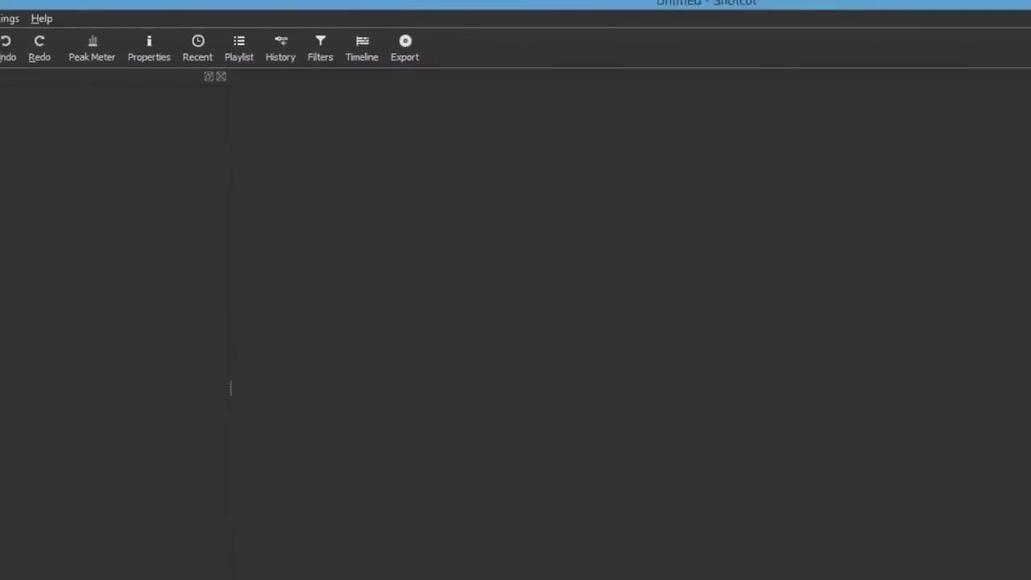
Step: Add a video track and an audio track to the timeline
click(8, 467)
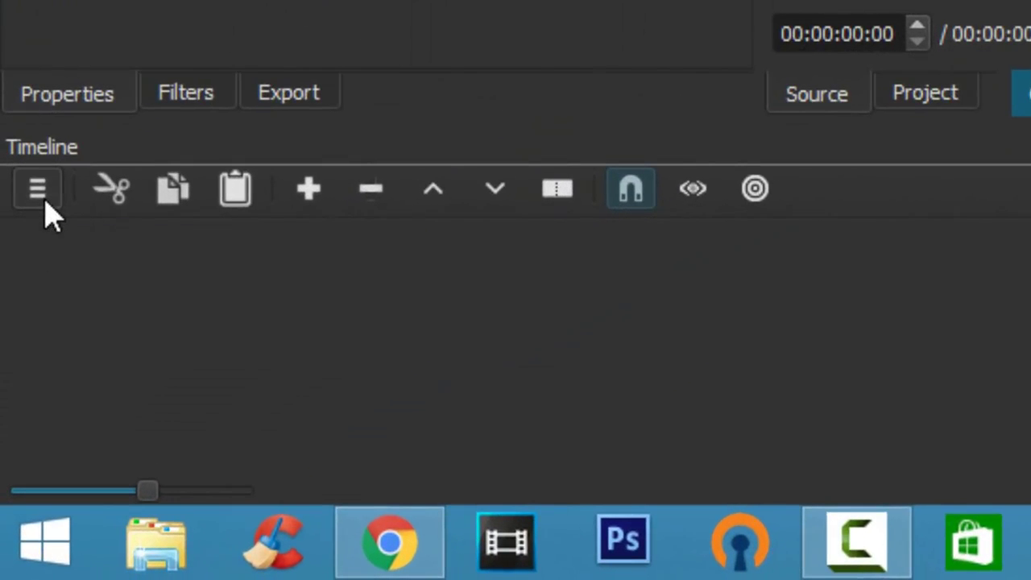
click(45, 202)
click(92, 215)
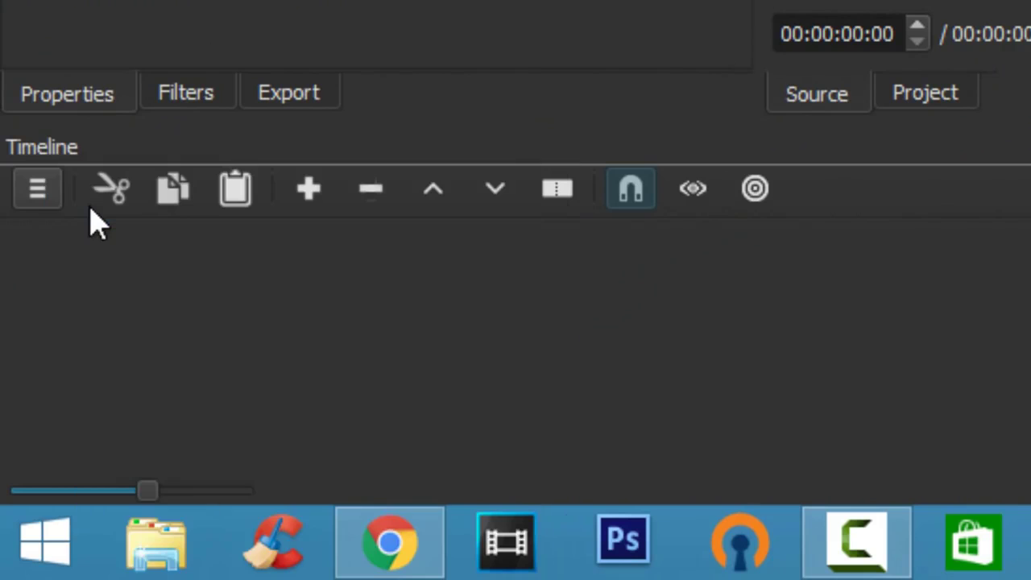
click(46, 192)
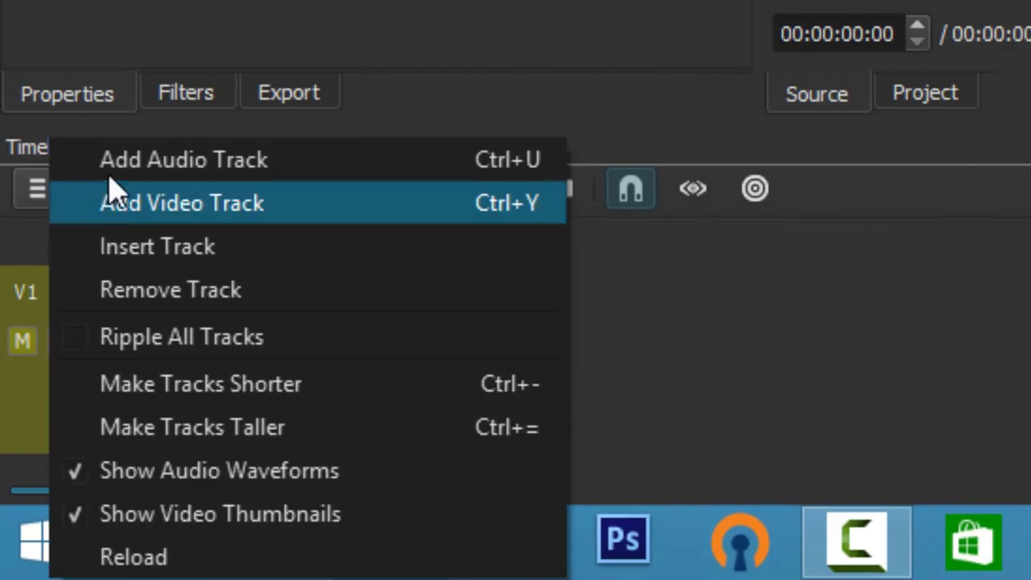
click(111, 165)
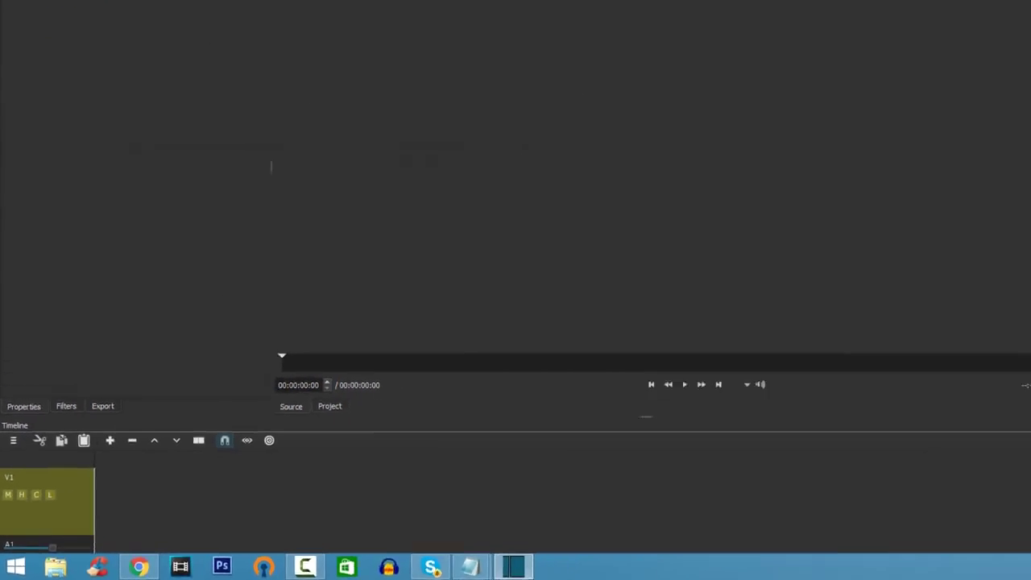
scroll(1027, 542, down, 2)
scroll(1027, 531, up, 2)
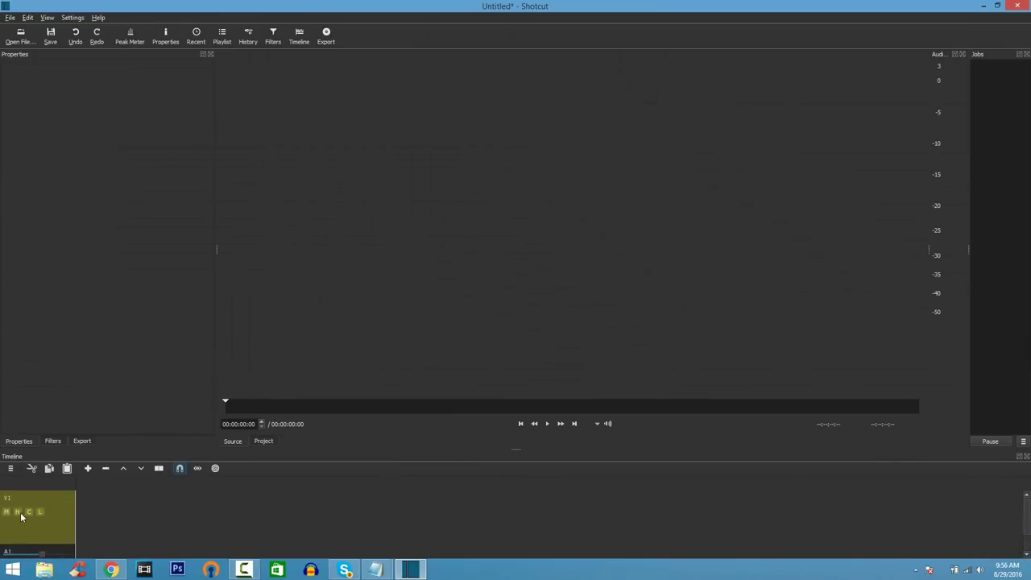
Step: Open MVI_0013 from the Videos\F.I Video folder and place it on track V1
click(20, 37)
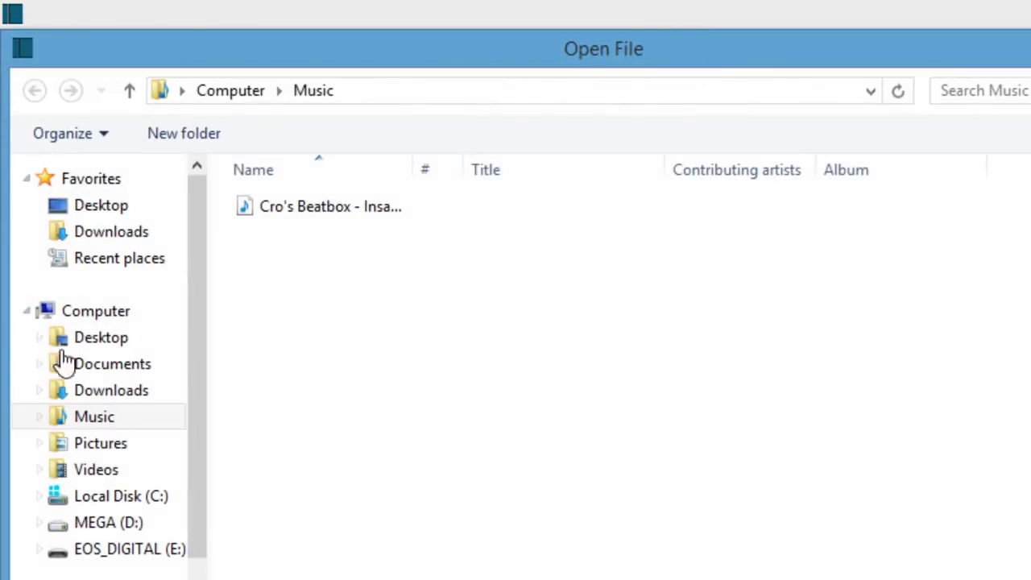
click(59, 468)
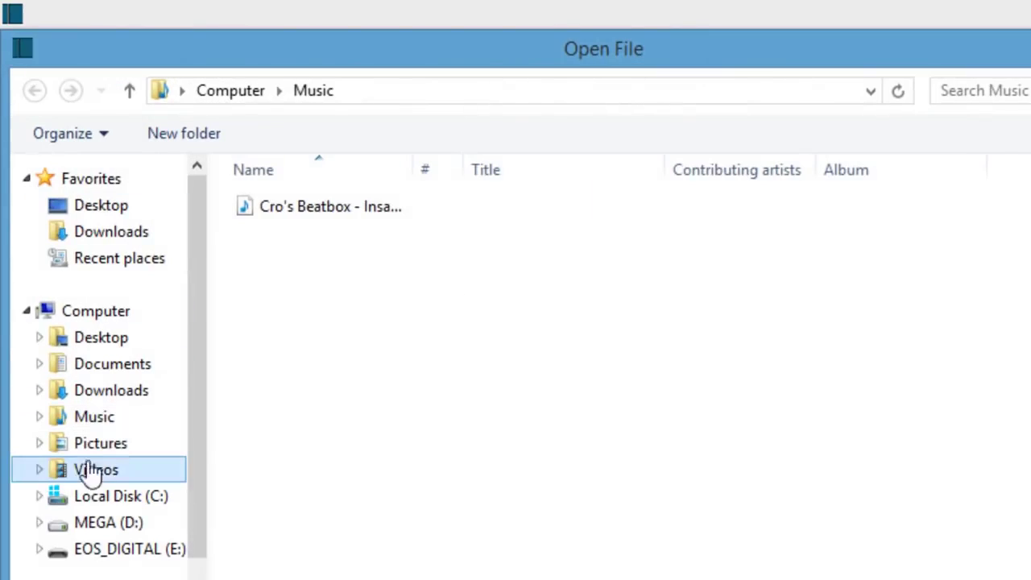
double_click(334, 279)
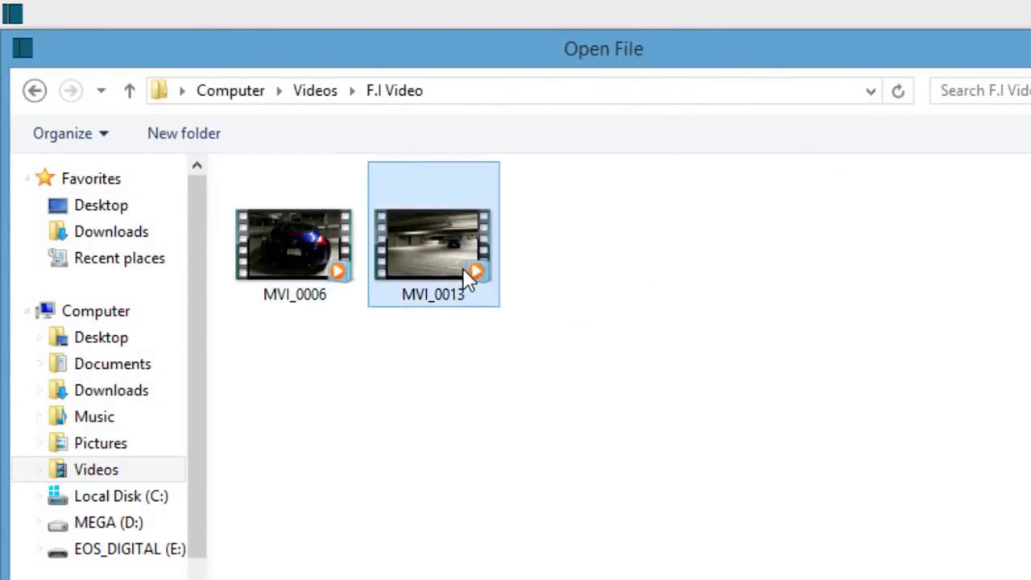
double_click(464, 274)
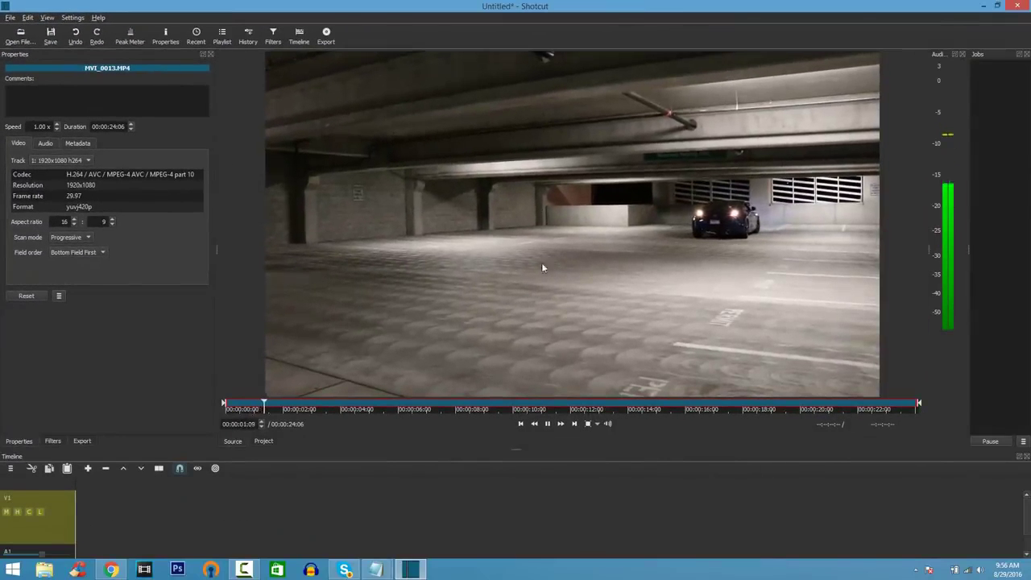
drag(548, 234, 79, 506)
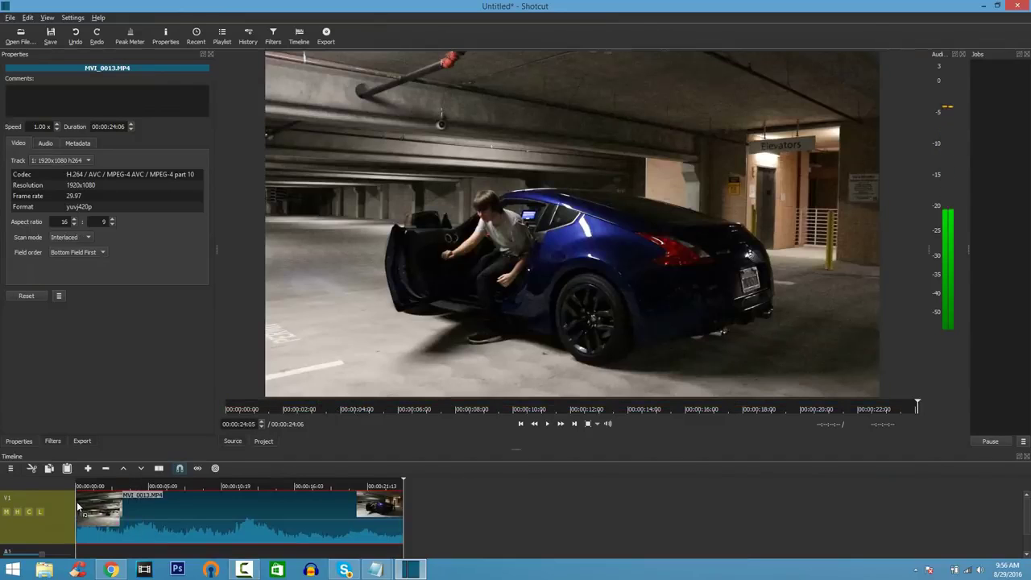
Step: Put Cro's Beatbox - Insane Drops from Music on track A1 and trim it
click(21, 37)
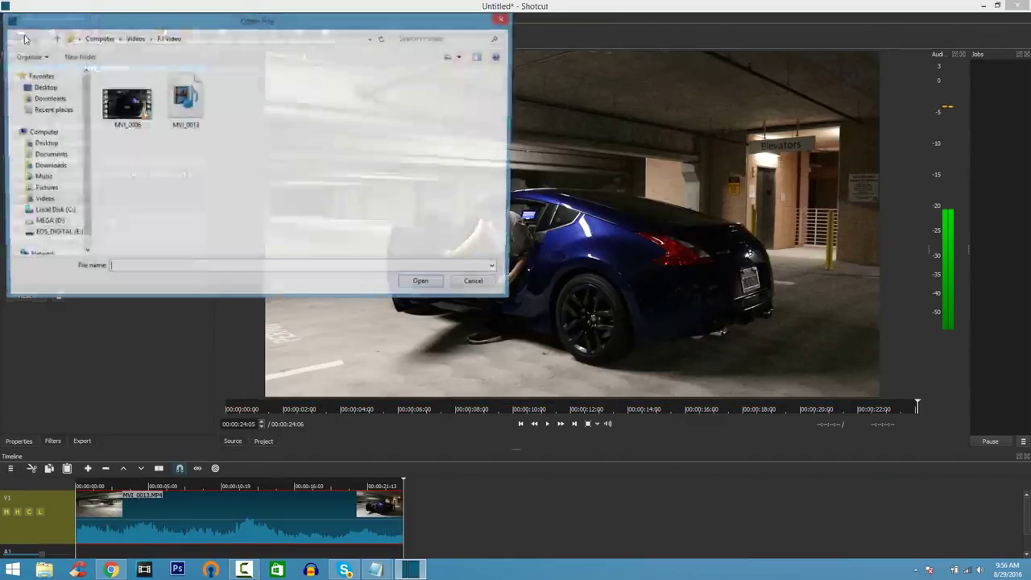
click(40, 177)
double_click(131, 86)
drag(485, 221, 115, 551)
drag(1028, 517, 404, 538)
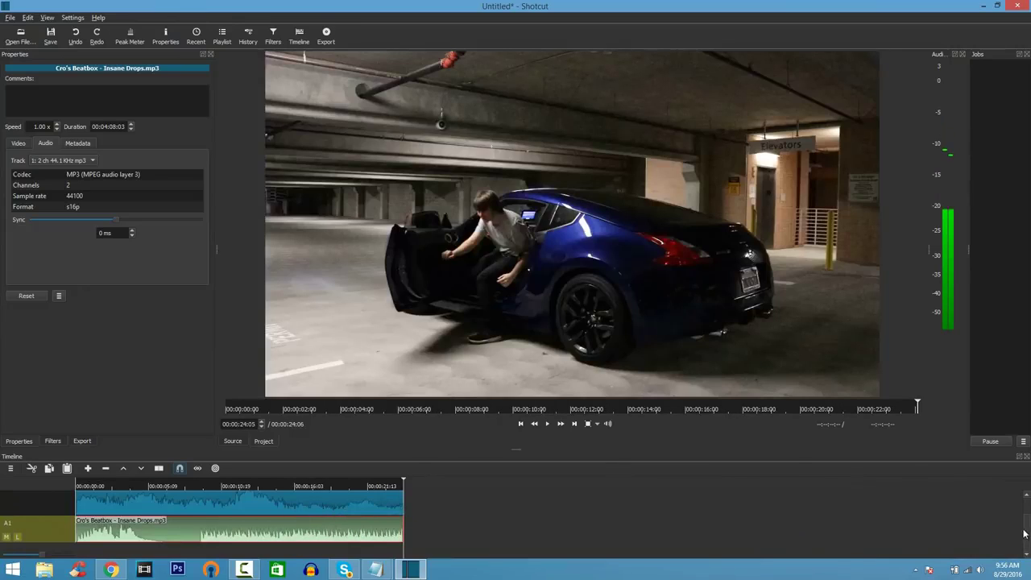
drag(1028, 533, 1028, 513)
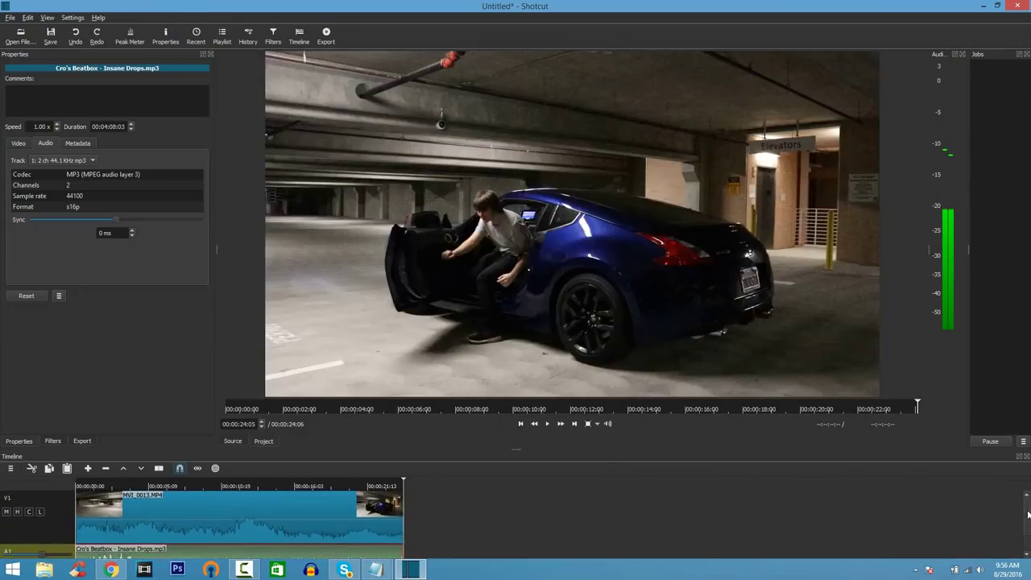
click(68, 526)
click(145, 520)
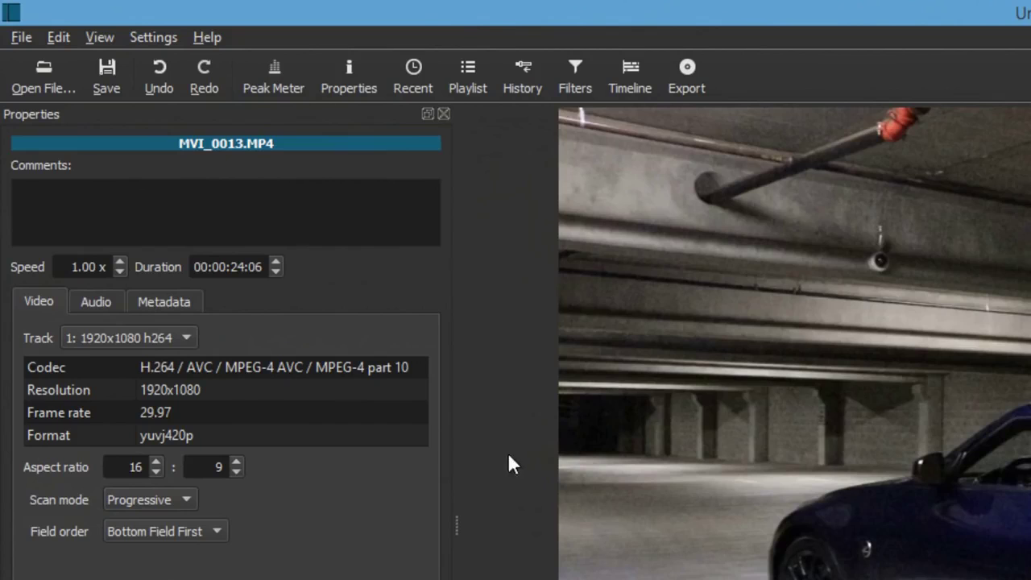
Step: Add Fade In Video, Fade Out Video and Color Grading filters to MVI_0013
click(574, 90)
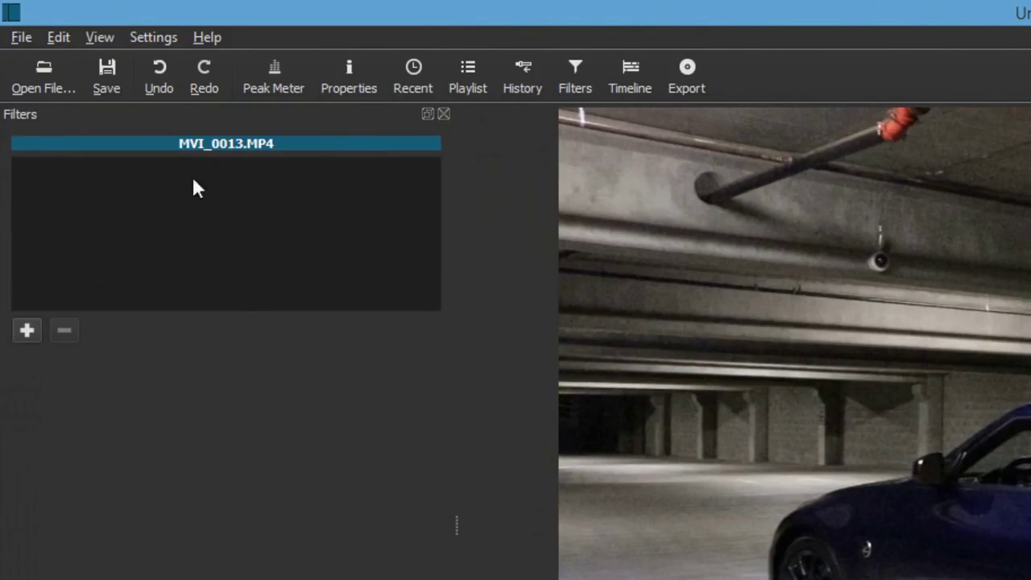
click(32, 328)
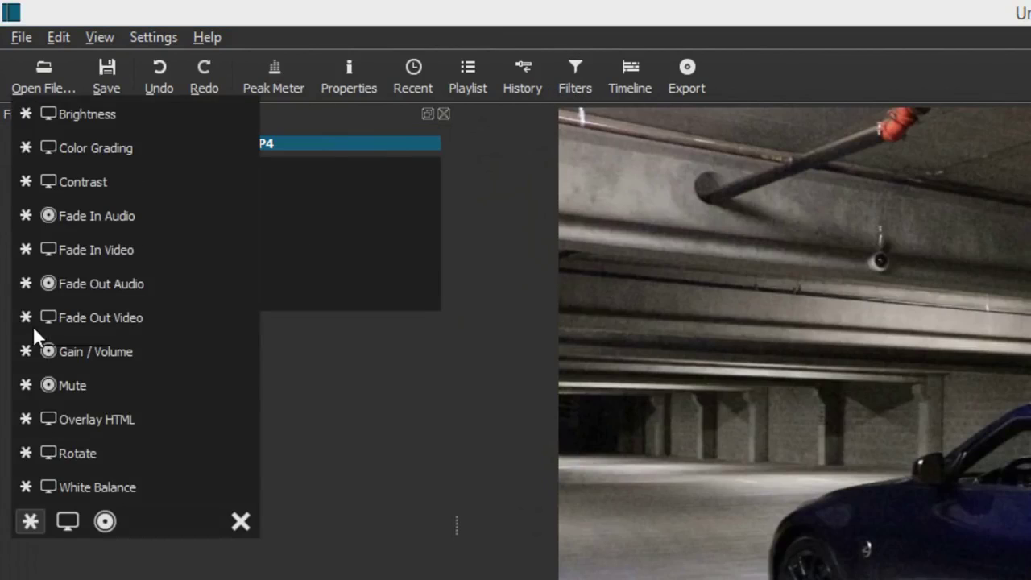
click(115, 260)
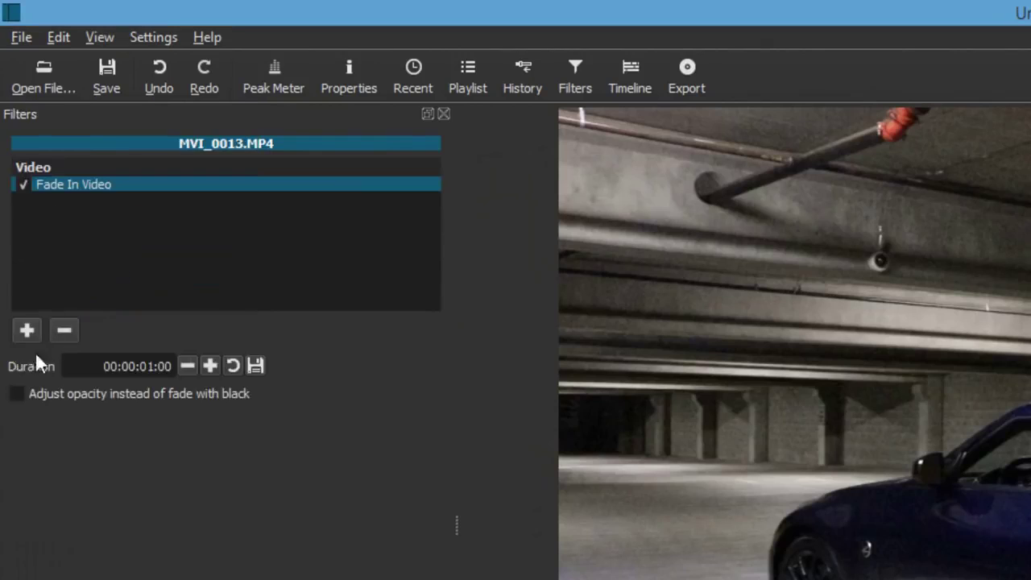
click(25, 331)
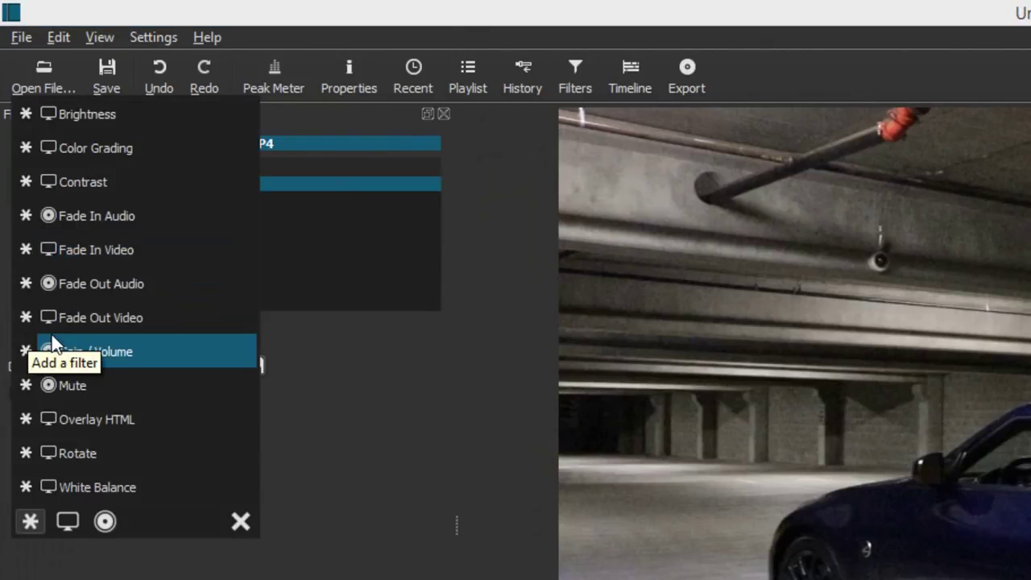
click(67, 319)
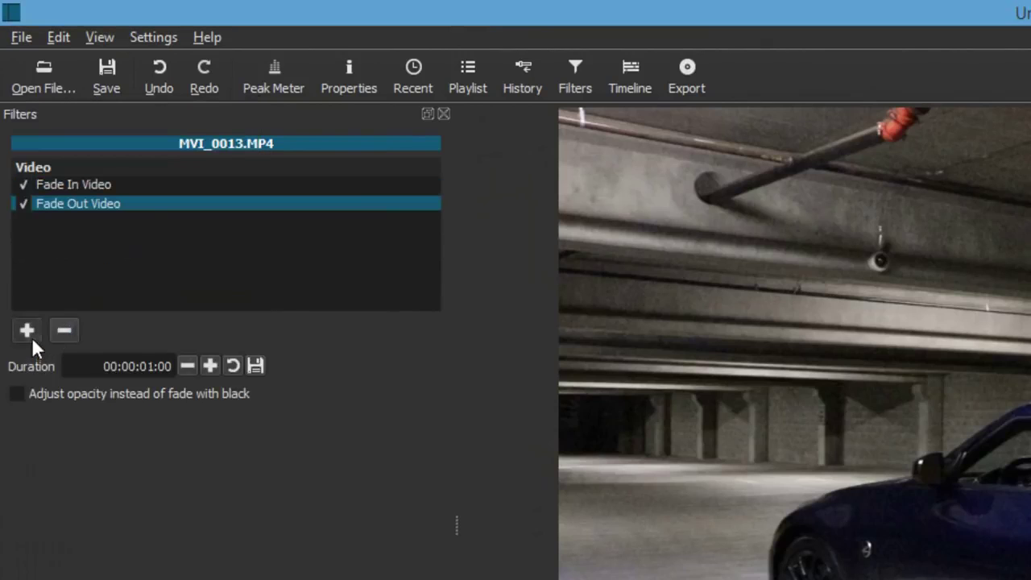
click(33, 338)
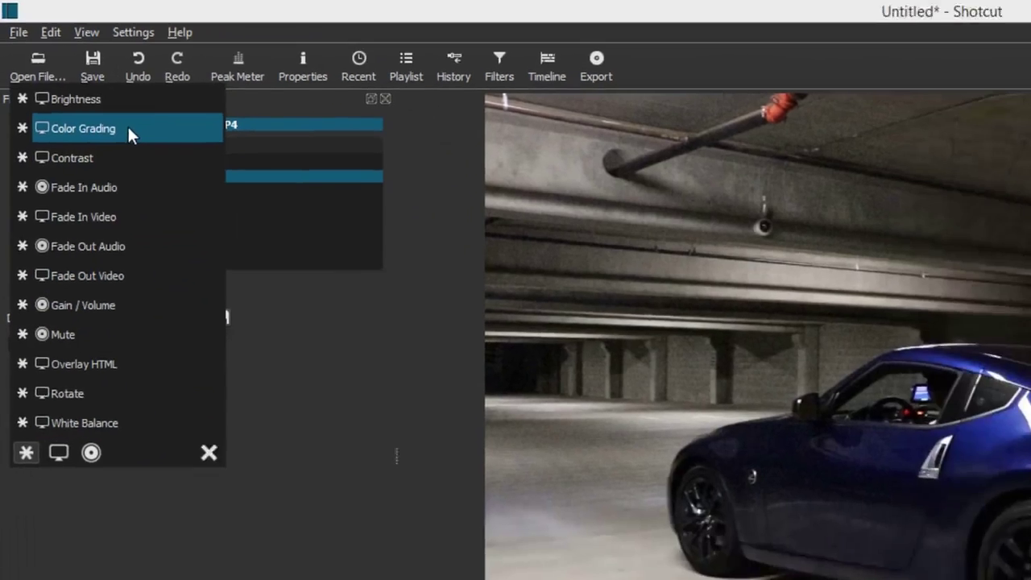
click(131, 135)
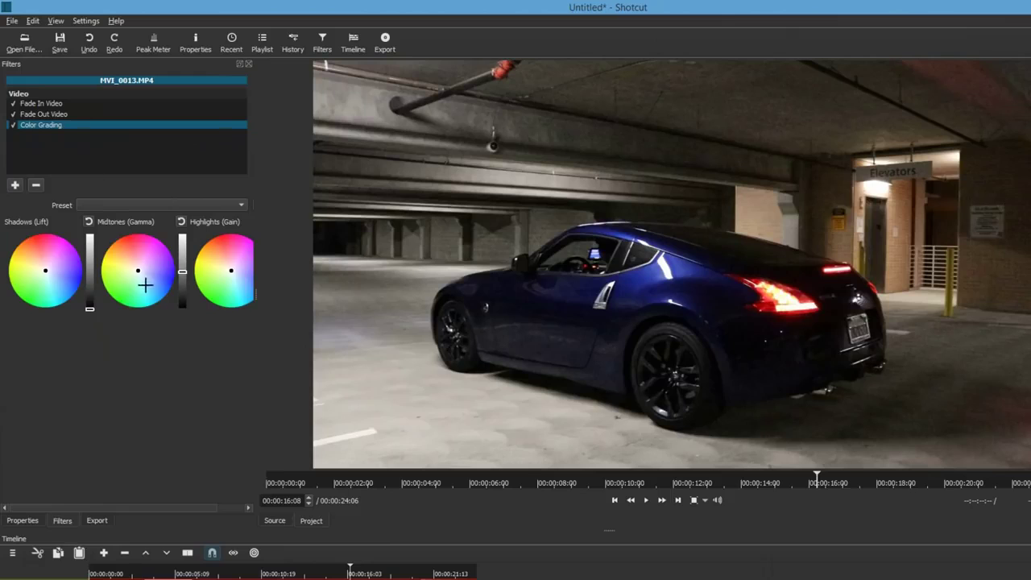
Step: Tint the Midtones slightly blue and the Highlights toward teal
click(150, 285)
click(153, 265)
click(138, 268)
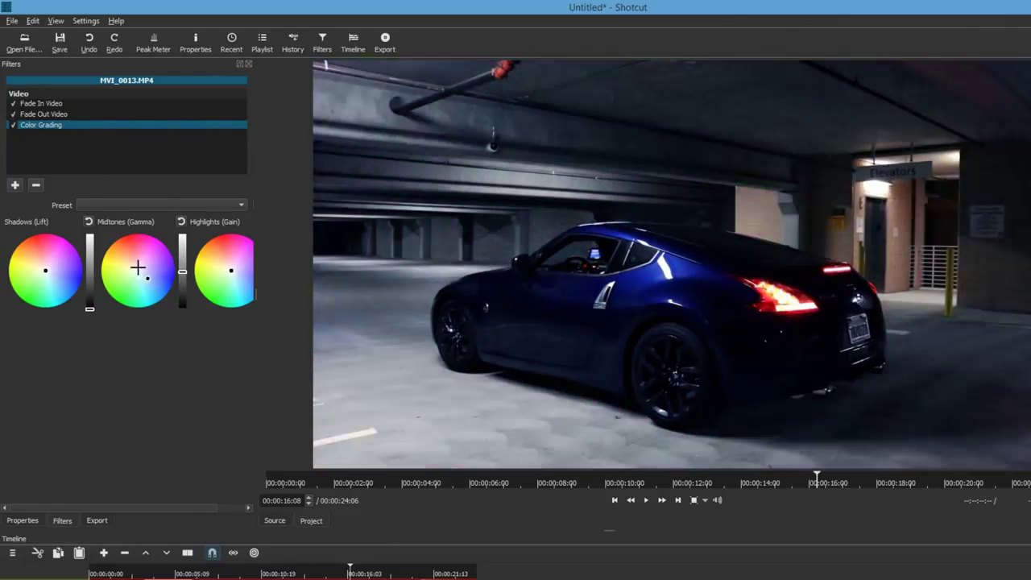
click(147, 275)
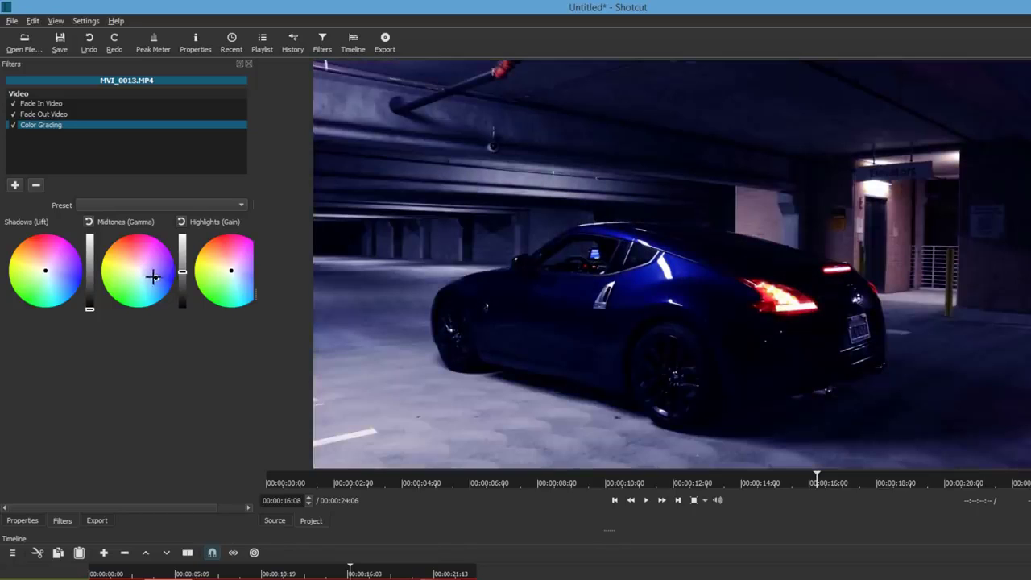
click(150, 274)
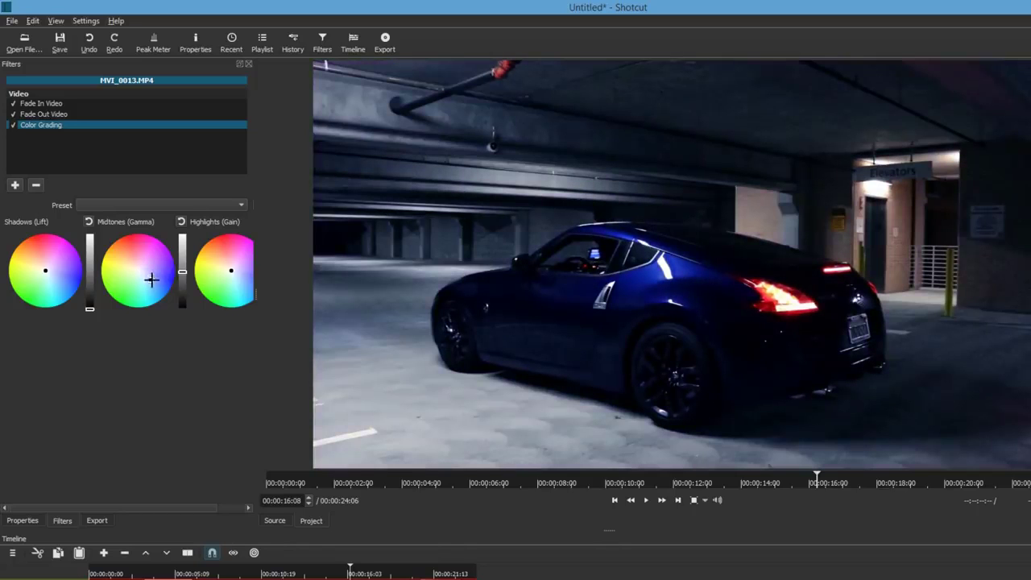
click(237, 286)
click(231, 282)
drag(231, 282, 229, 280)
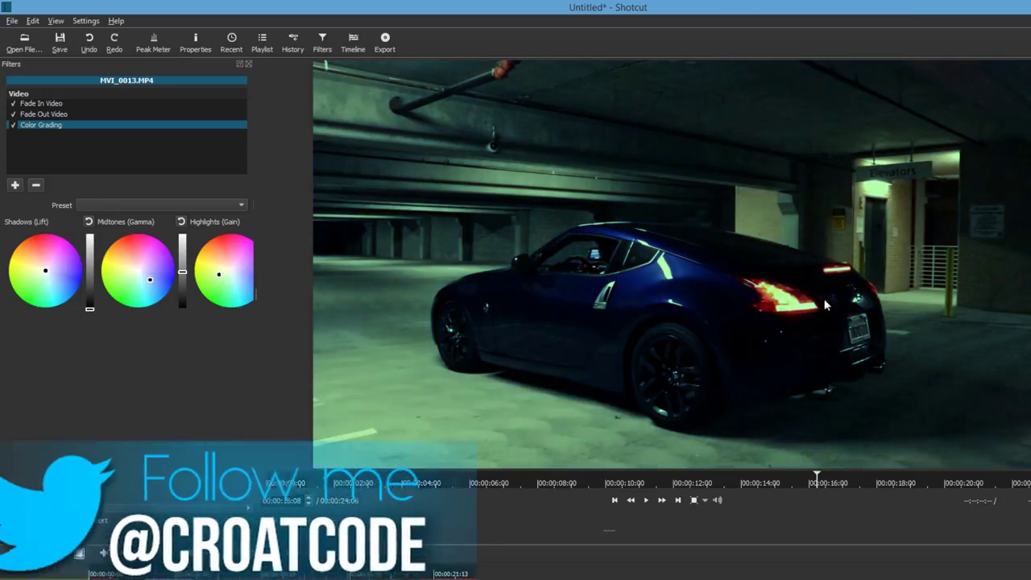
Step: Play the graded clip from the start and check the fade-out at the end
click(616, 503)
click(649, 504)
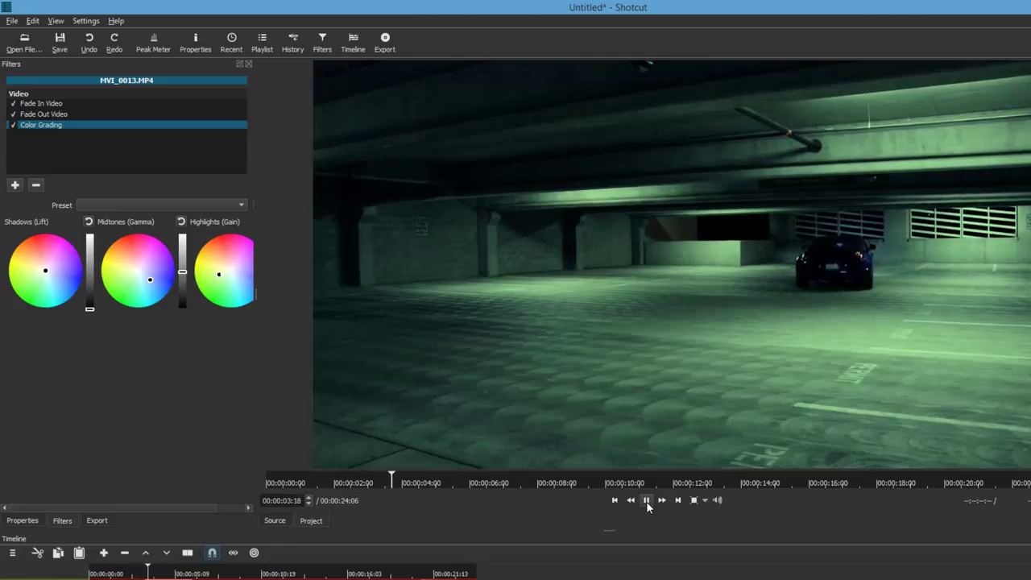
click(647, 501)
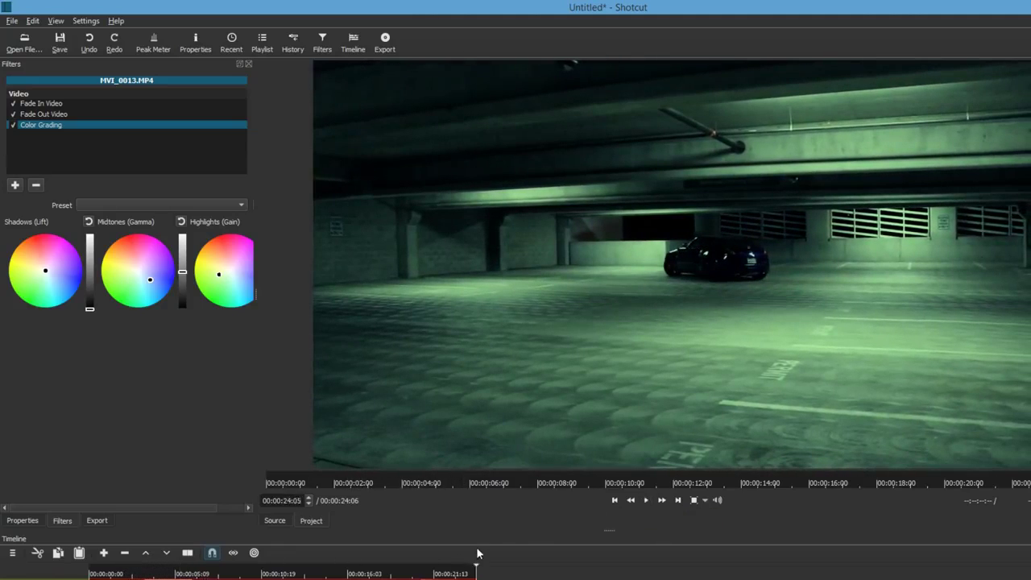
click(462, 571)
click(647, 501)
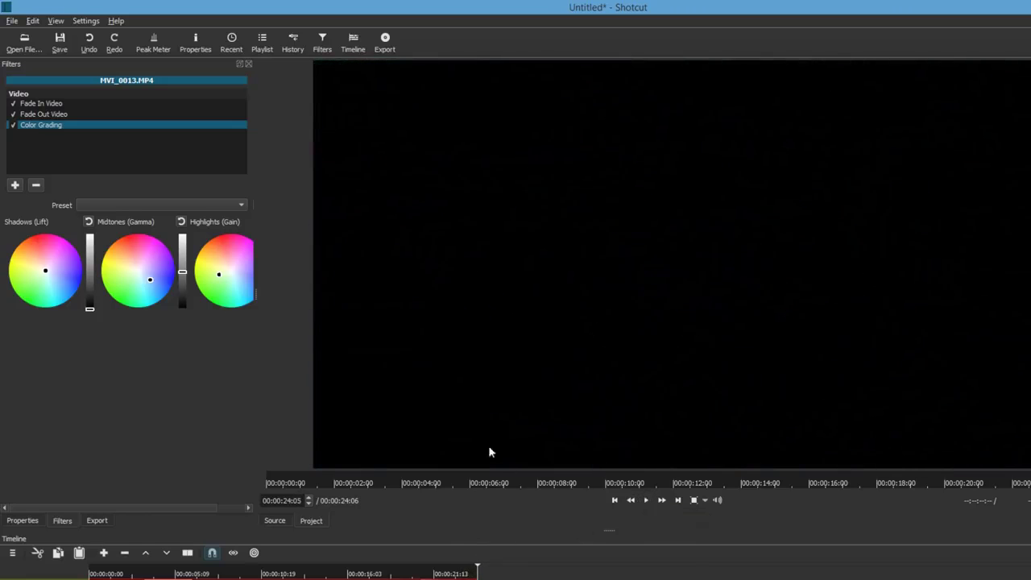
Step: Choose the H.264 High Profile export preset with mp4 as the format
click(615, 502)
click(96, 520)
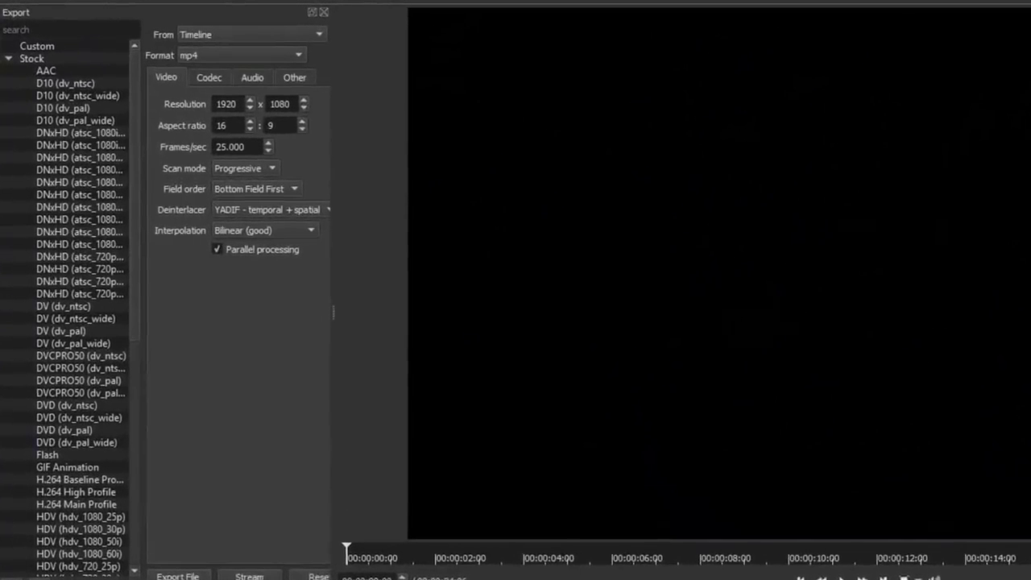
click(81, 497)
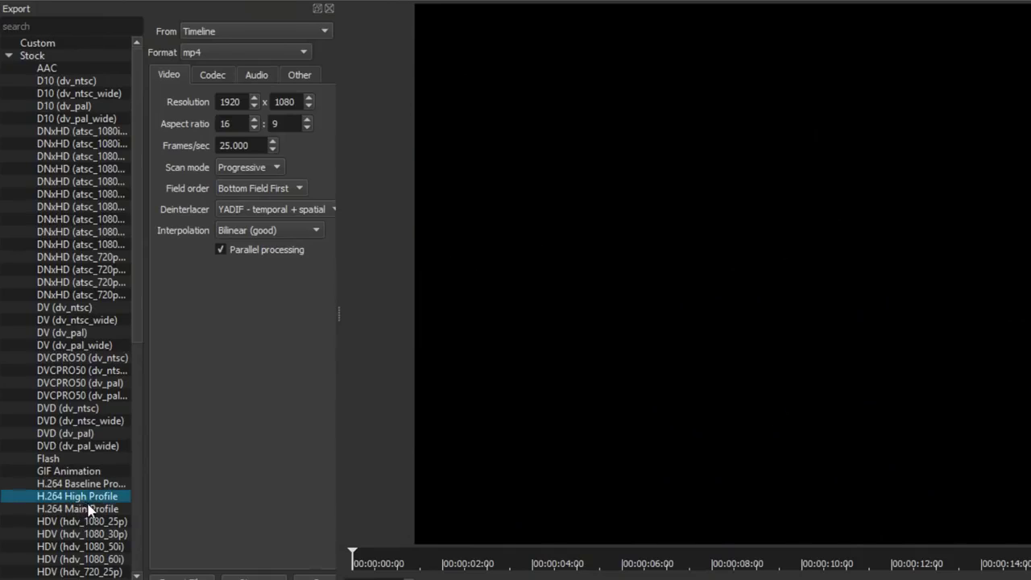
click(229, 56)
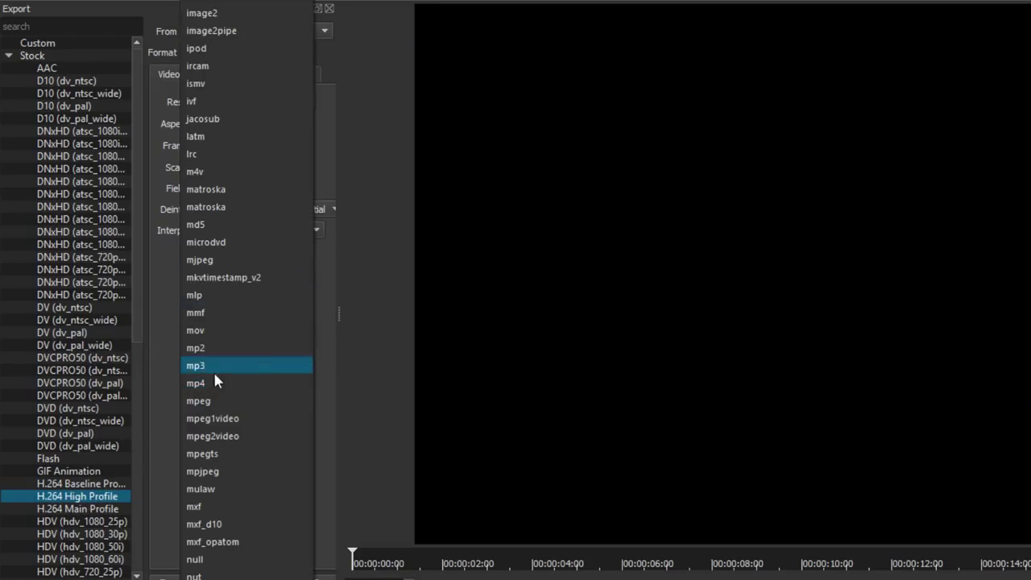
click(214, 381)
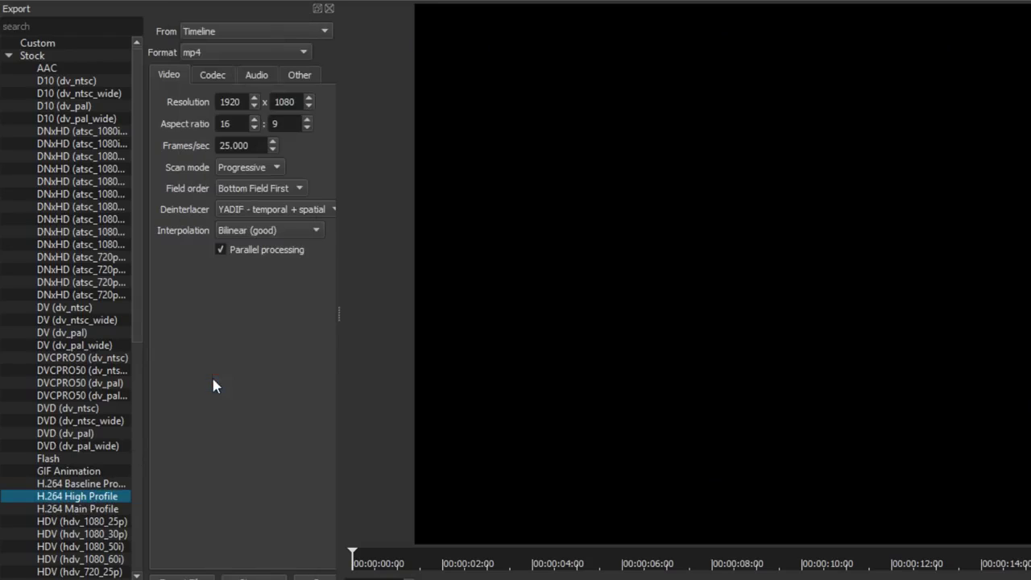
Step: Set the export frame rate to 29.970 fps with Progressive scan mode
double_click(221, 102)
drag(255, 147, 199, 150)
text(29.97)
key(Return)
click(250, 168)
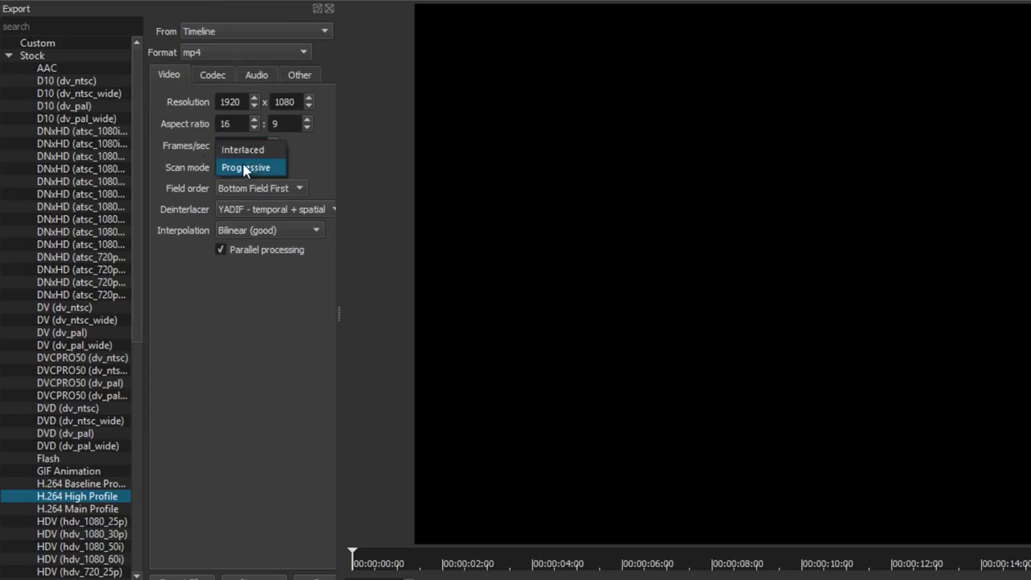
click(242, 151)
click(234, 167)
click(240, 185)
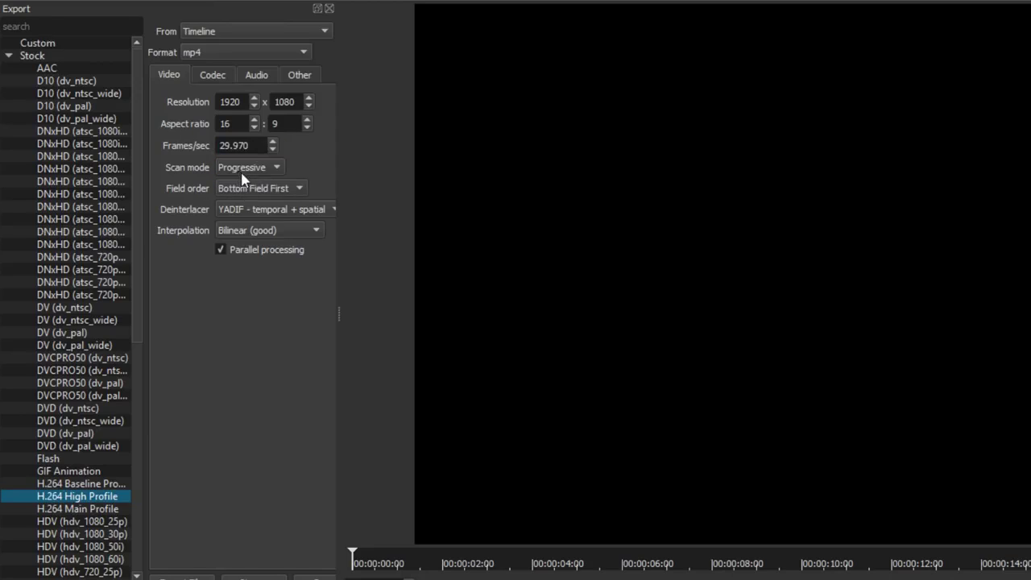
Step: In the Codec settings, set quality to 70% with quality-based VBR rate control
click(214, 82)
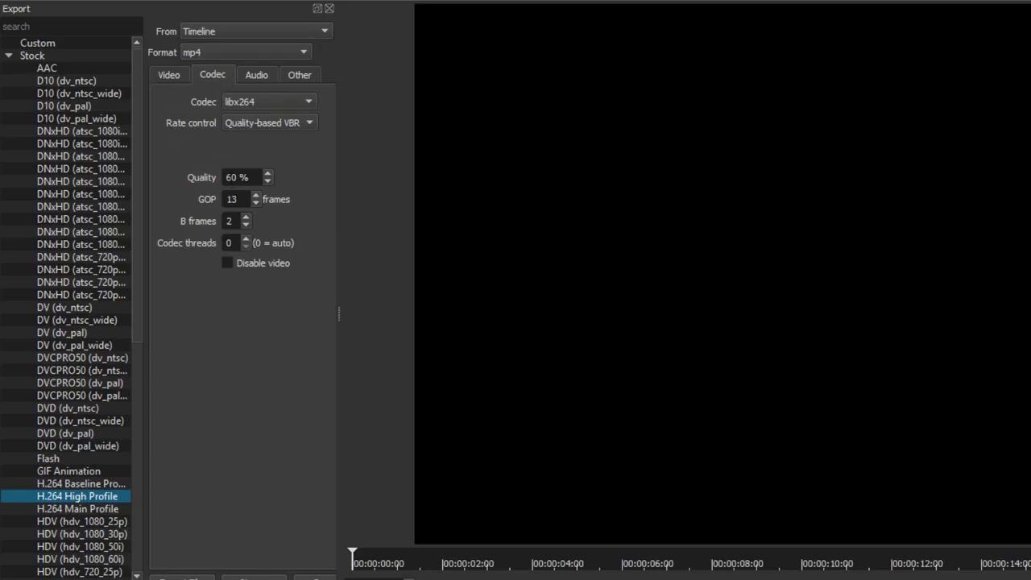
double_click(233, 177)
click(255, 126)
click(257, 125)
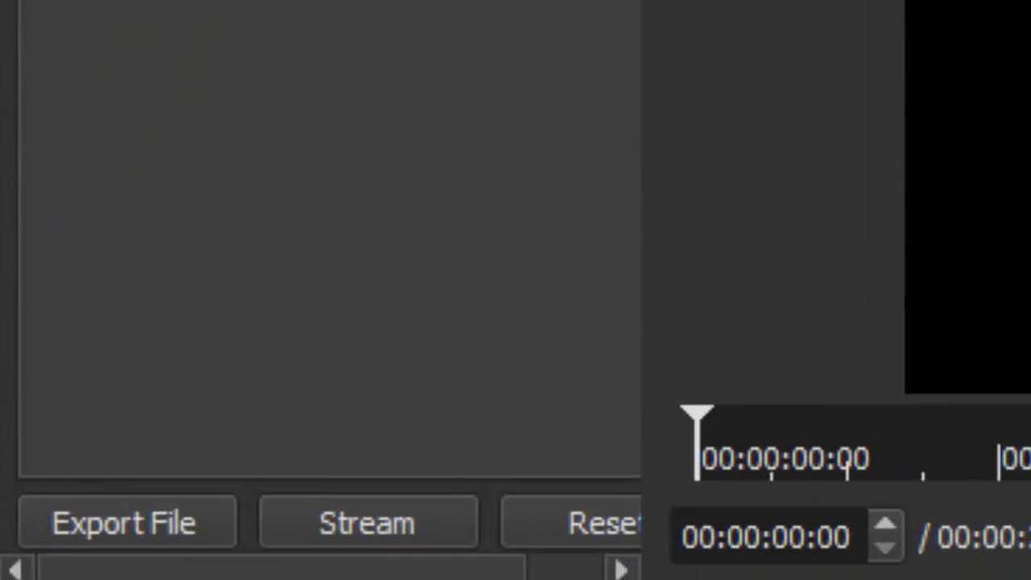
Step: Export the timeline to the Desktop as an MP4 named 'video'
click(150, 536)
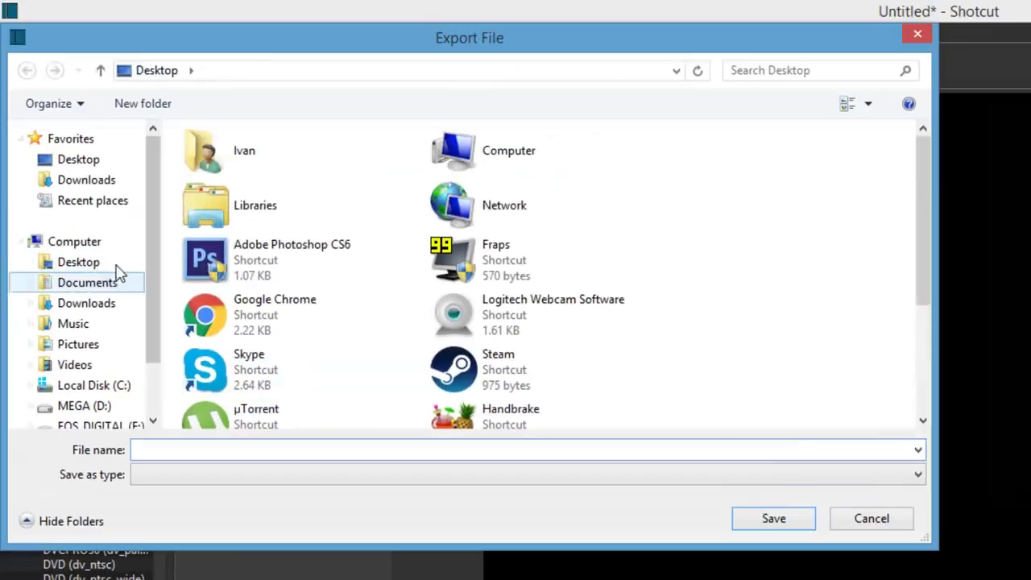
click(215, 445)
text(video)
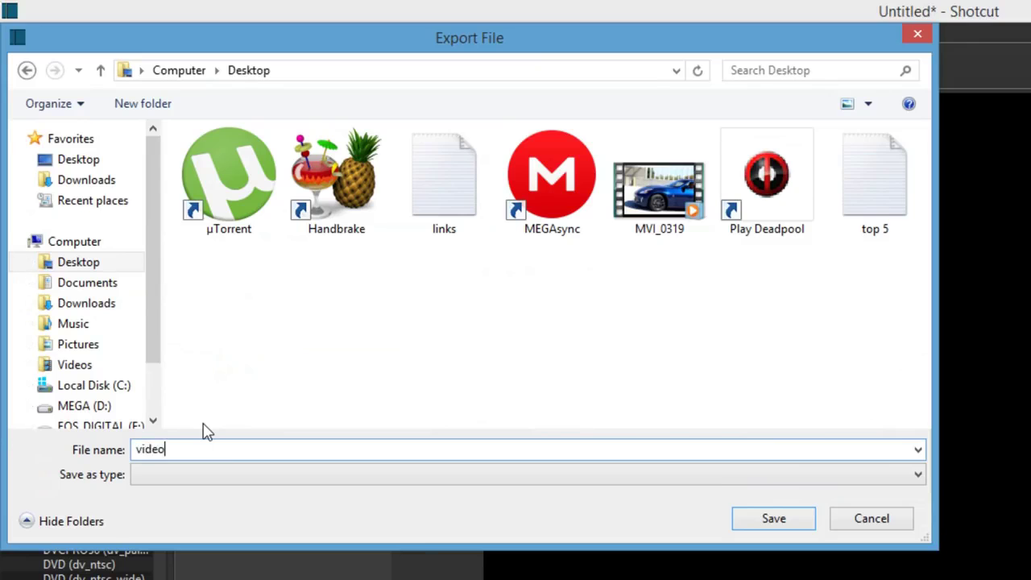
key(Return)
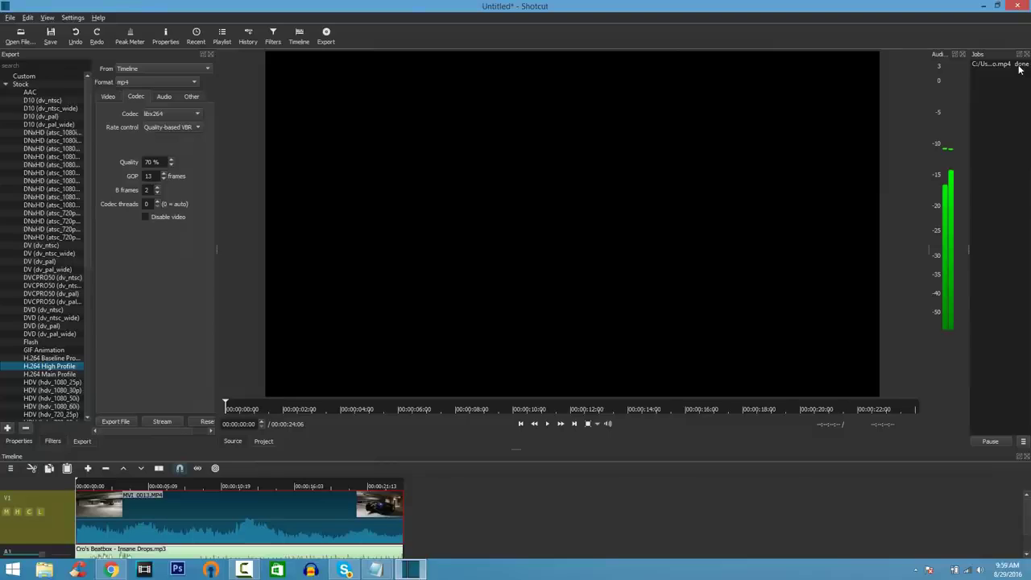
Step: Play the exported video from the desktop in Windows Media Player, seek to about 0:20, then close it
click(983, 7)
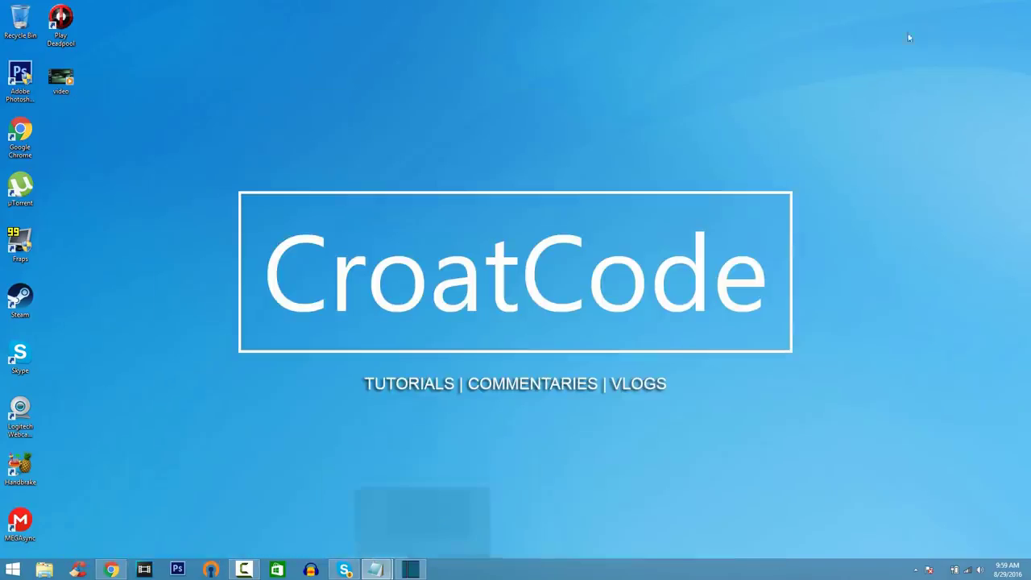
double_click(64, 87)
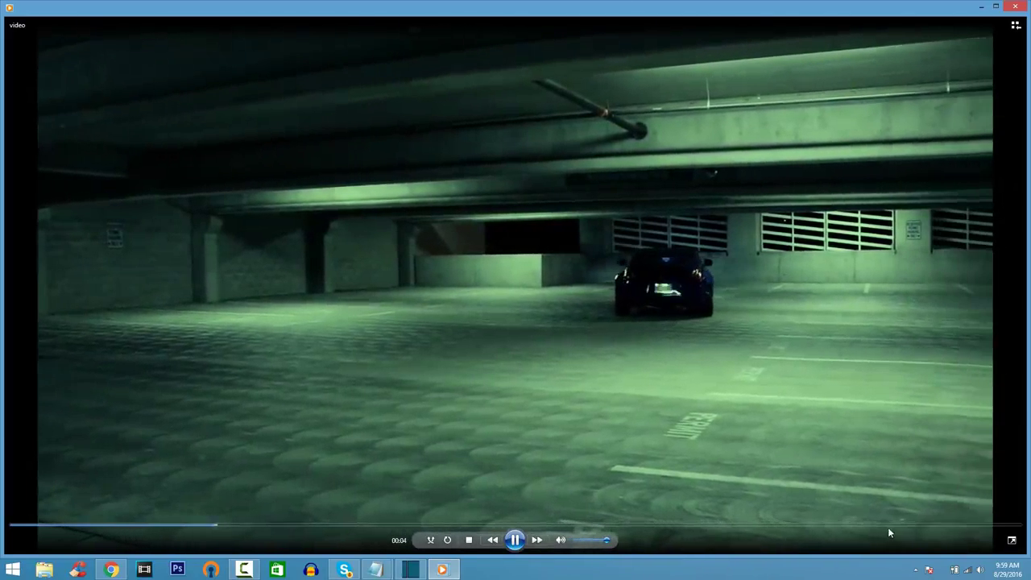
click(889, 526)
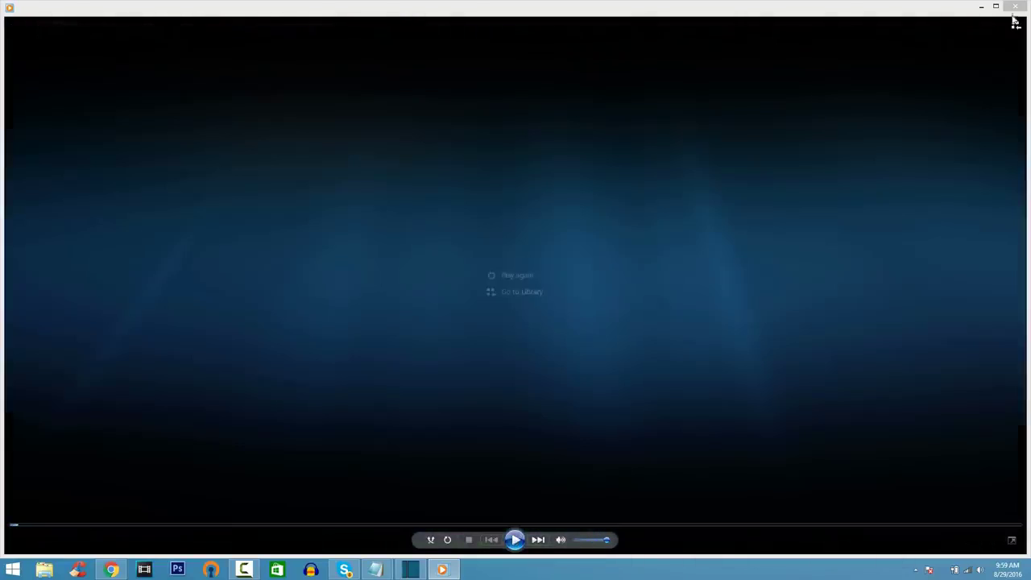
click(1014, 8)
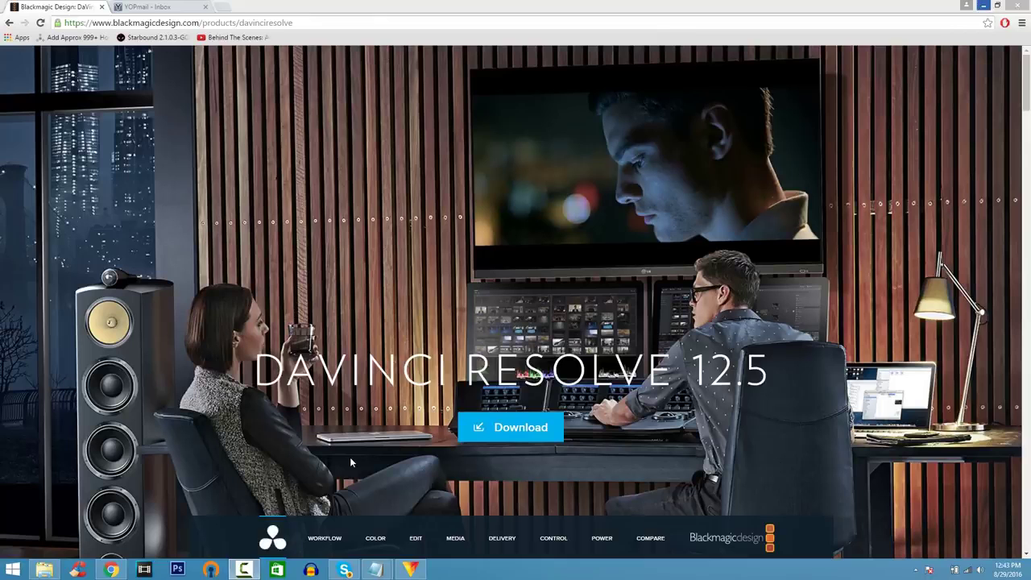
Step: Choose DaVinci Resolve 12.5.1 for Windows, complete the registration form, and download the zip
click(475, 427)
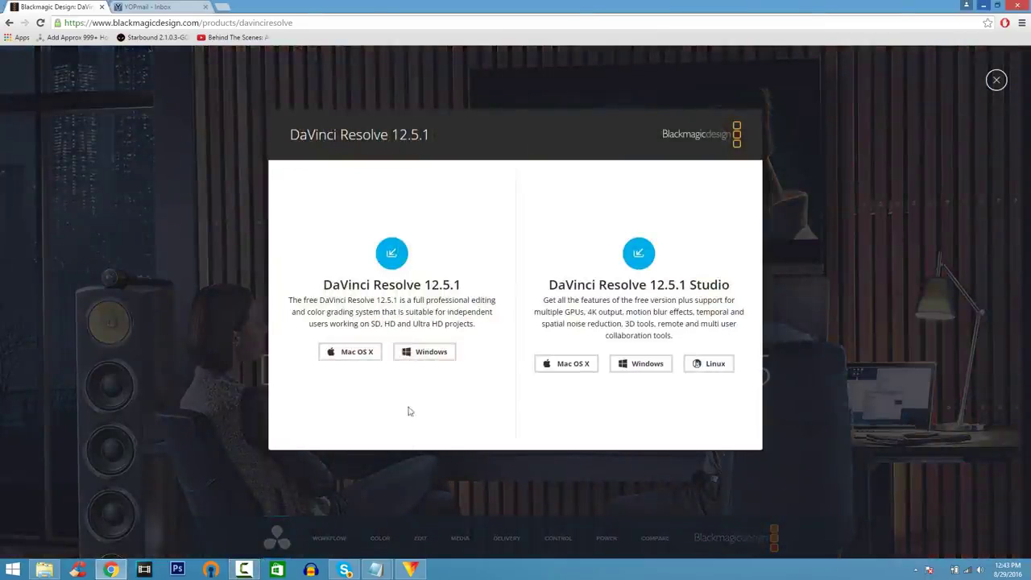
click(418, 355)
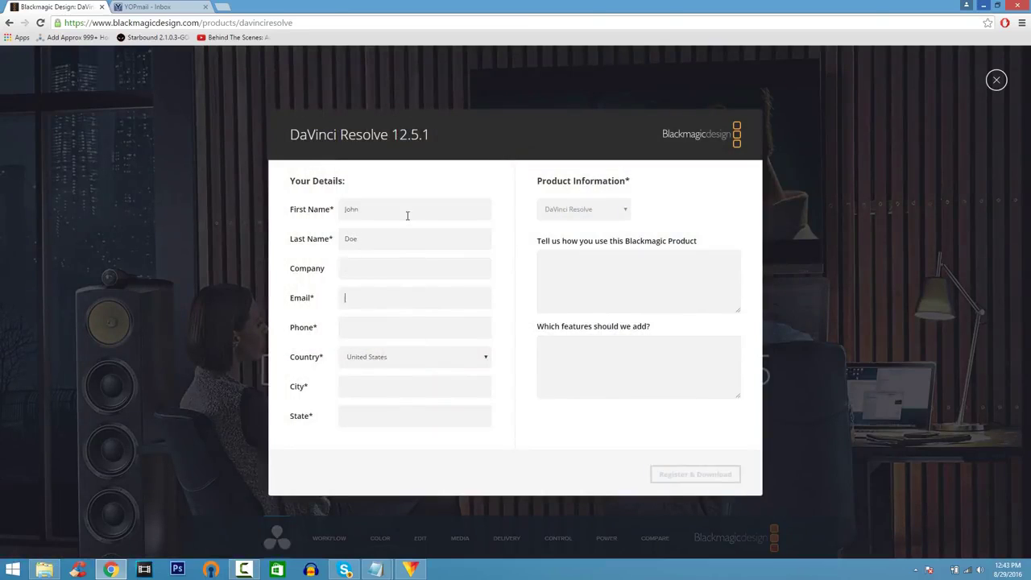
key(ctrl+v)
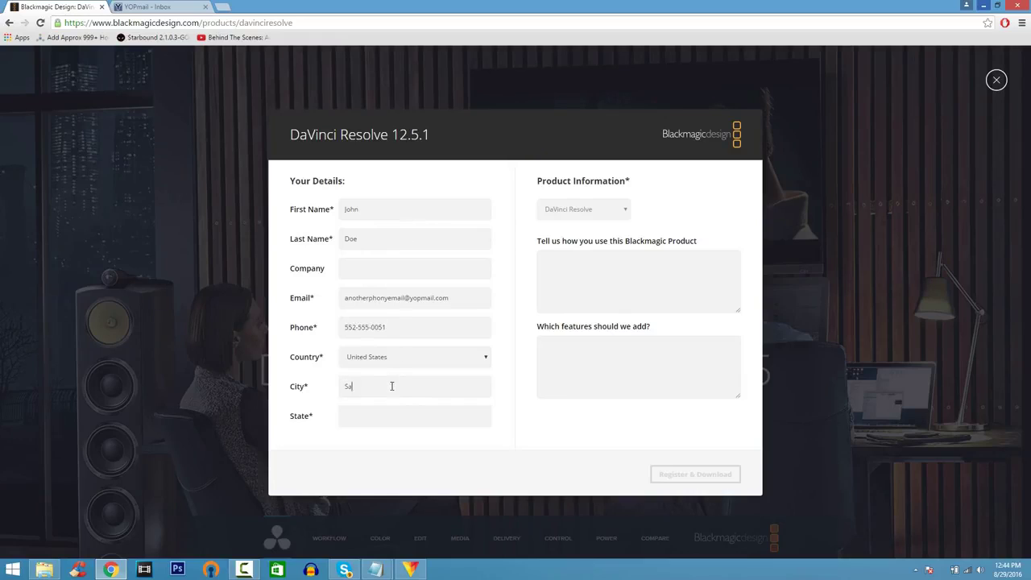
text(California)
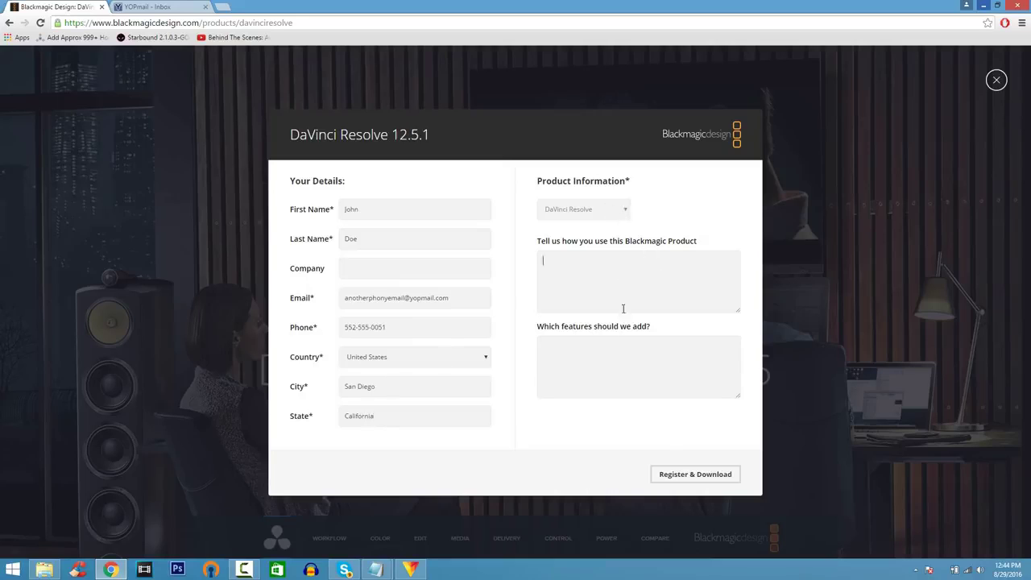
click(677, 474)
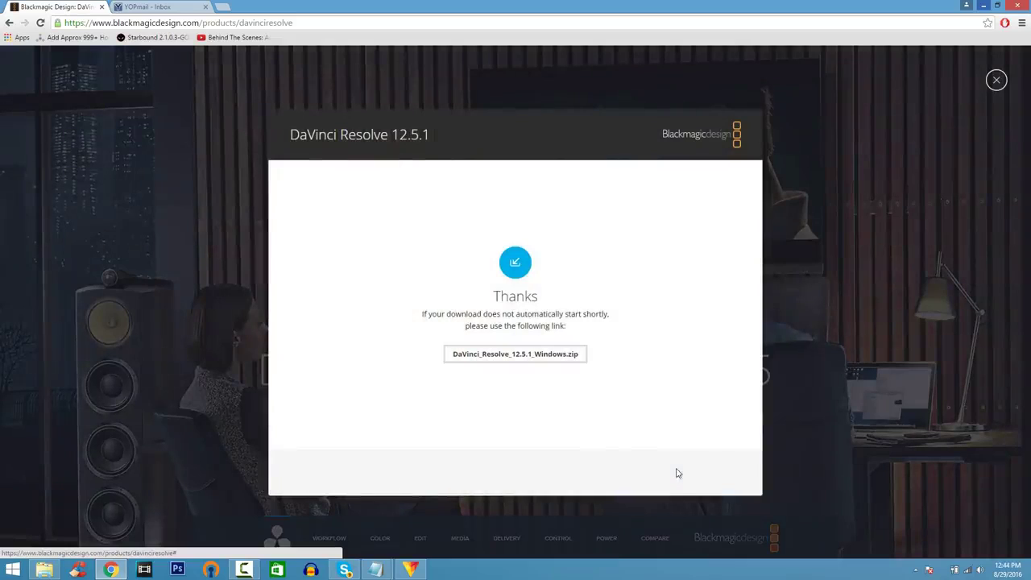
click(526, 359)
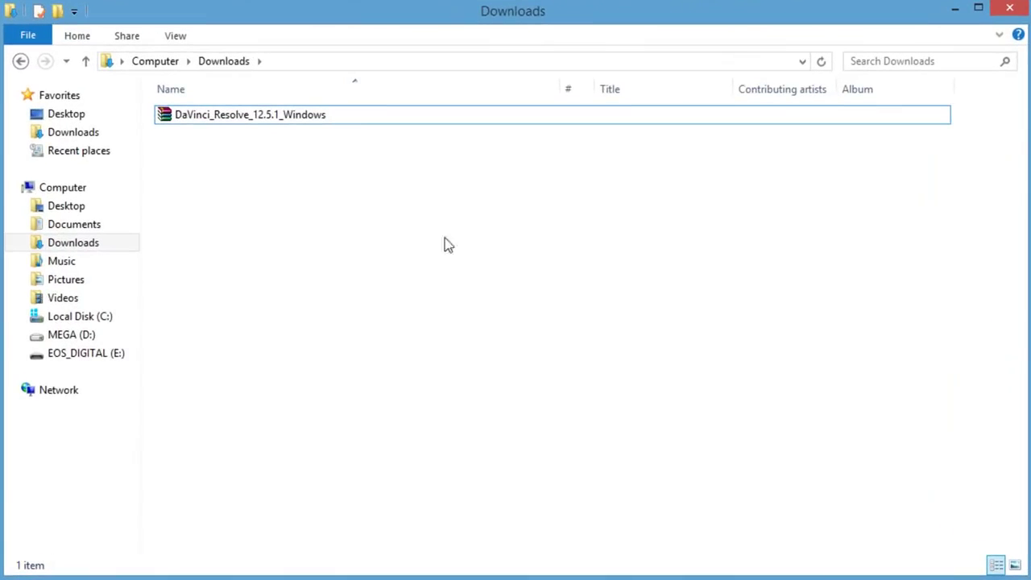
click(374, 118)
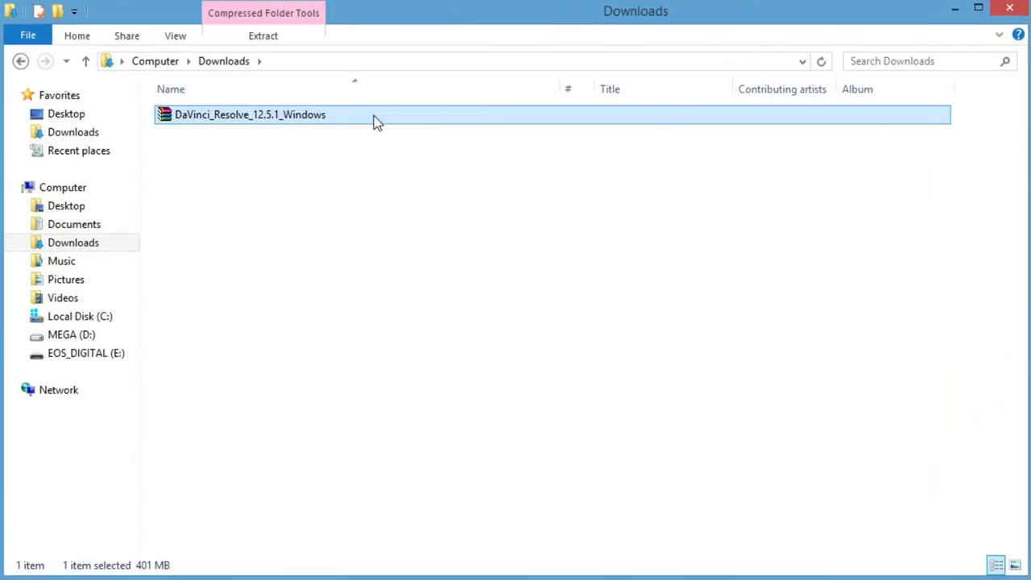
Step: Extract DaVinci_Resolve_12.5.1_Windows.zip into its own folder and install Resolve 12.5.1
right_click(376, 121)
click(396, 204)
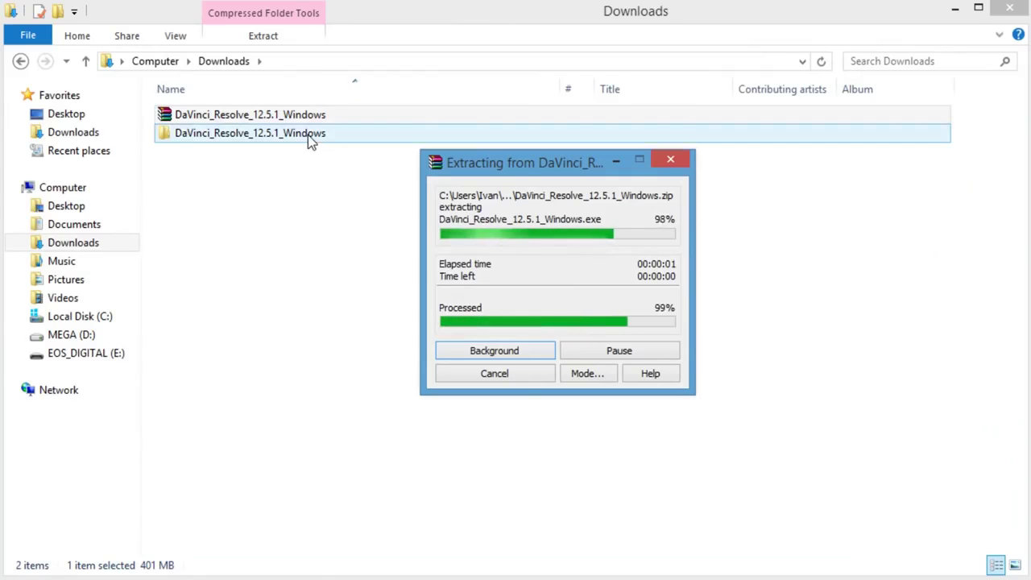
double_click(307, 134)
click(310, 119)
double_click(310, 119)
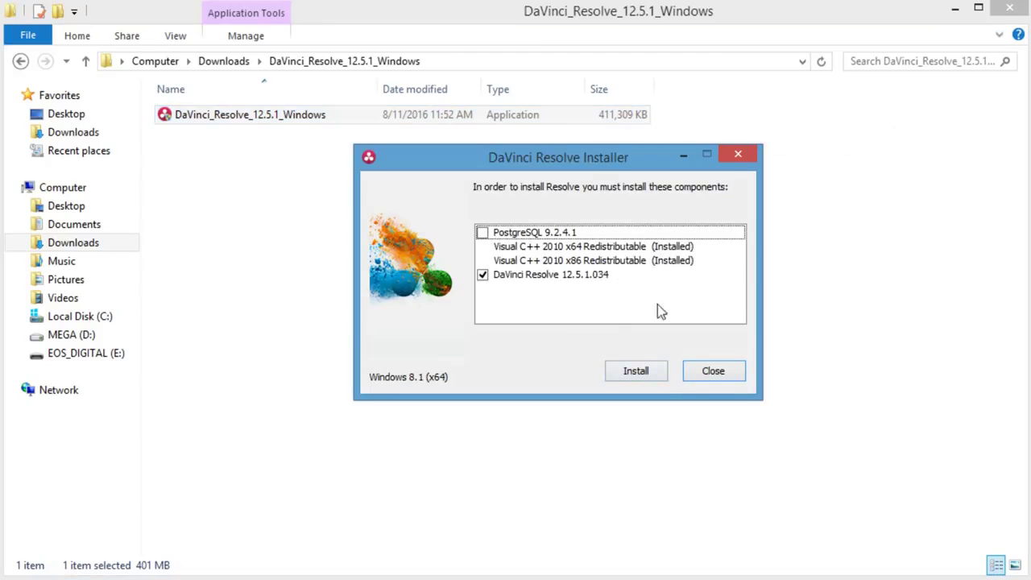
click(647, 369)
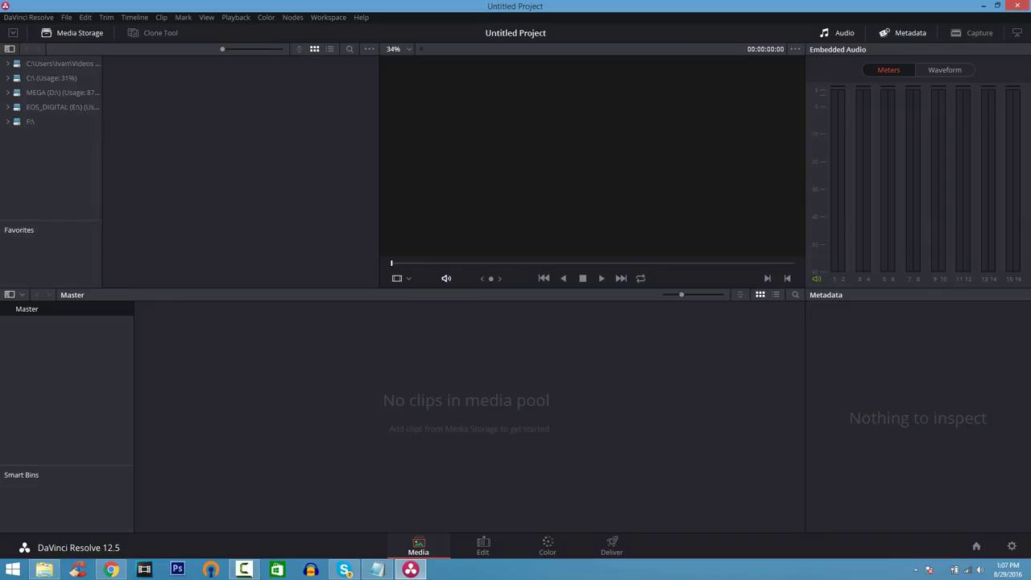
Step: Import MVI_0319 into the Media Pool, match the project frame rate, and browse the Edit, Color and Deliver pages
drag(632, 314, 345, 392)
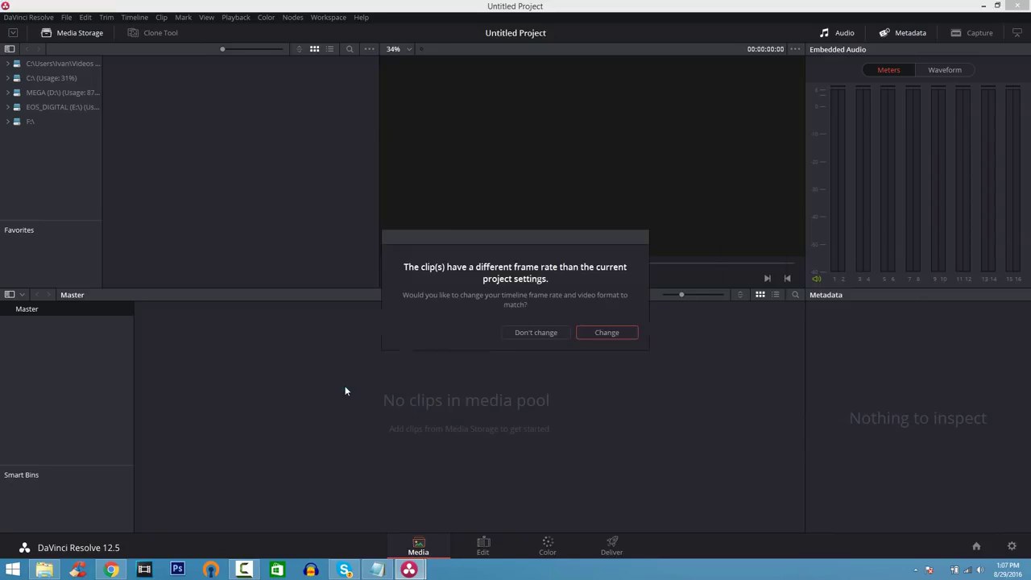
click(594, 333)
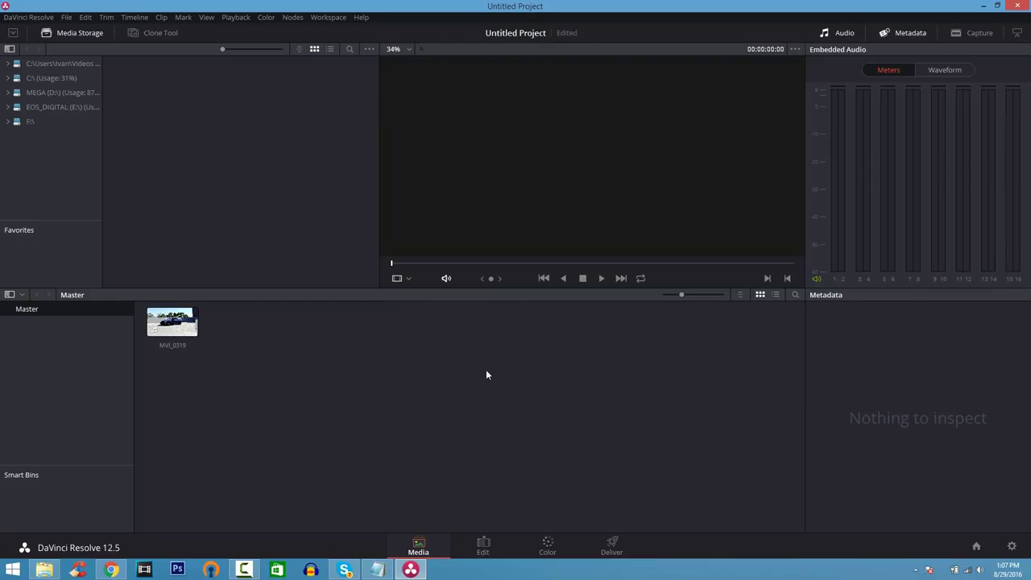
click(484, 546)
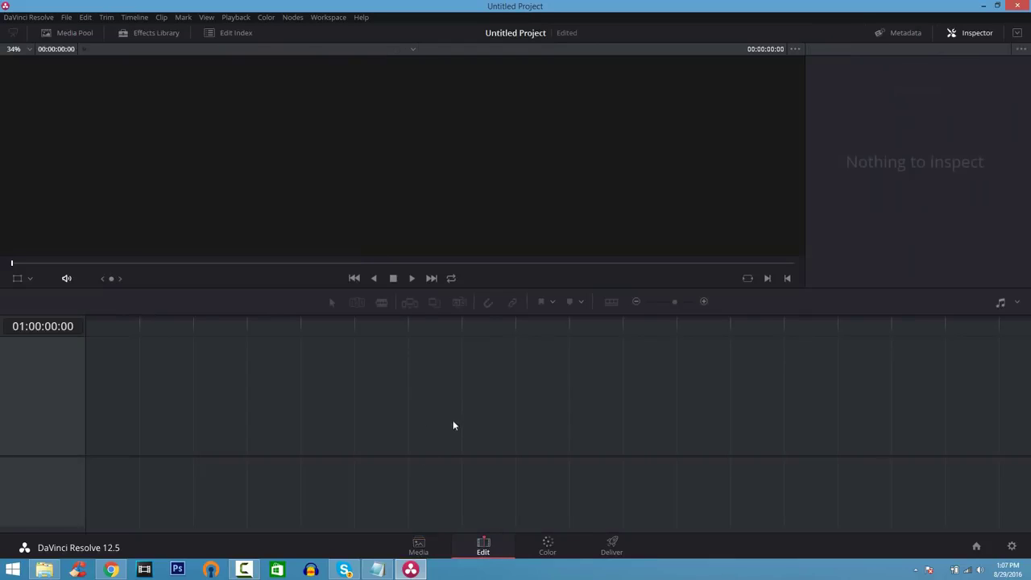
click(548, 545)
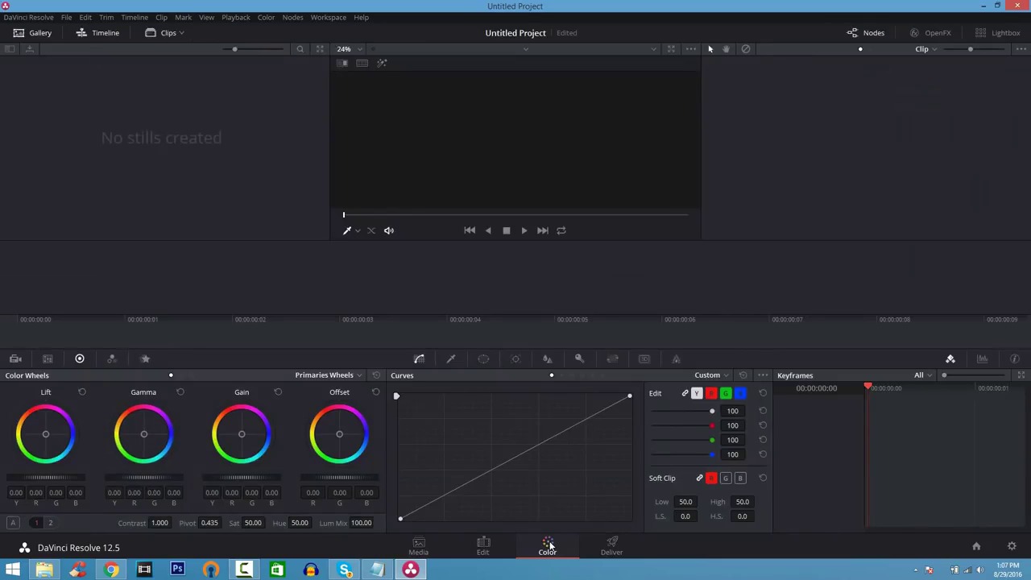
click(611, 551)
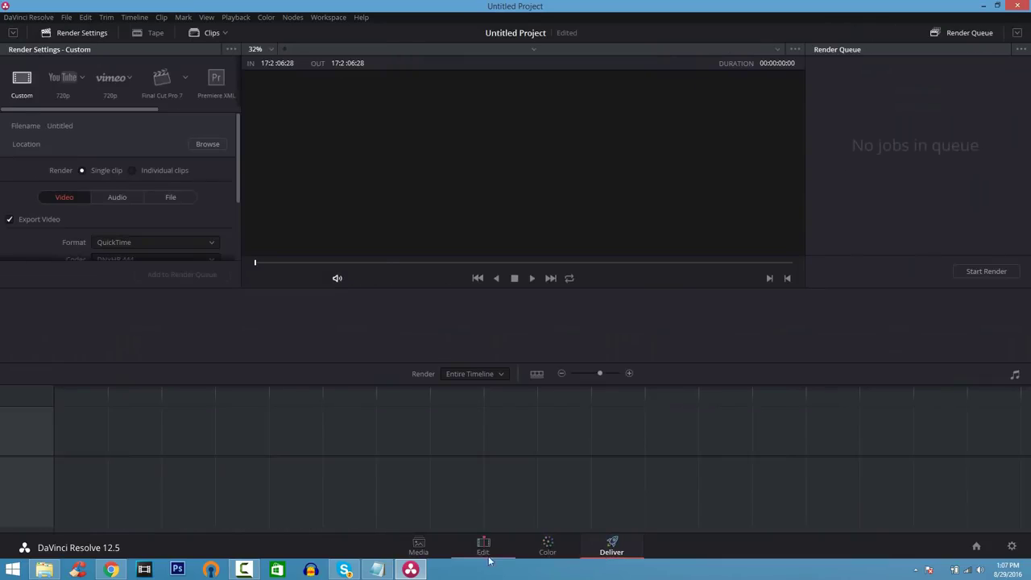
click(446, 553)
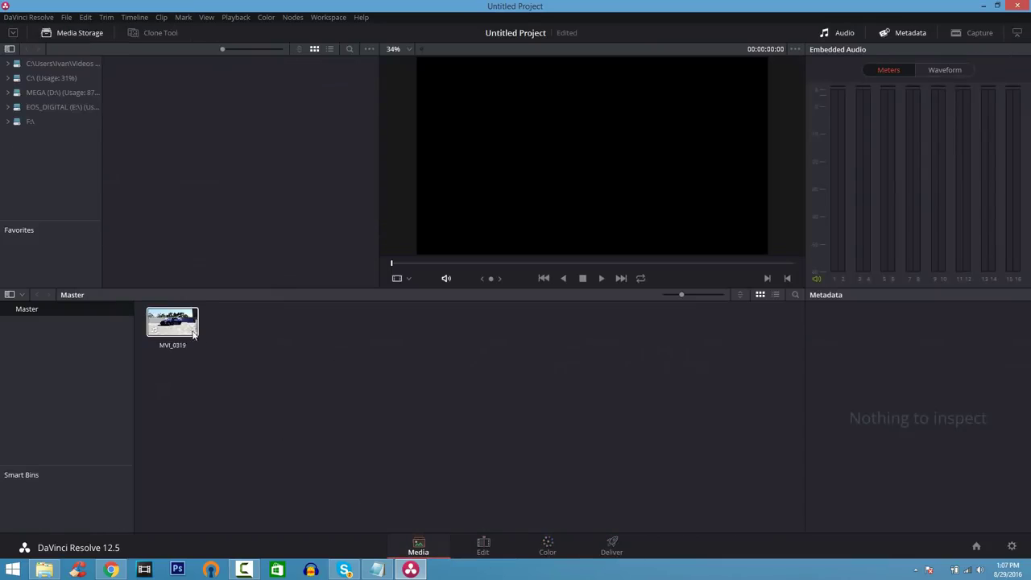
Step: Put MVI_0319 on a new Edit-page timeline and lower its audio to about -23 dB
mouse_move(194, 348)
key(shift+4)
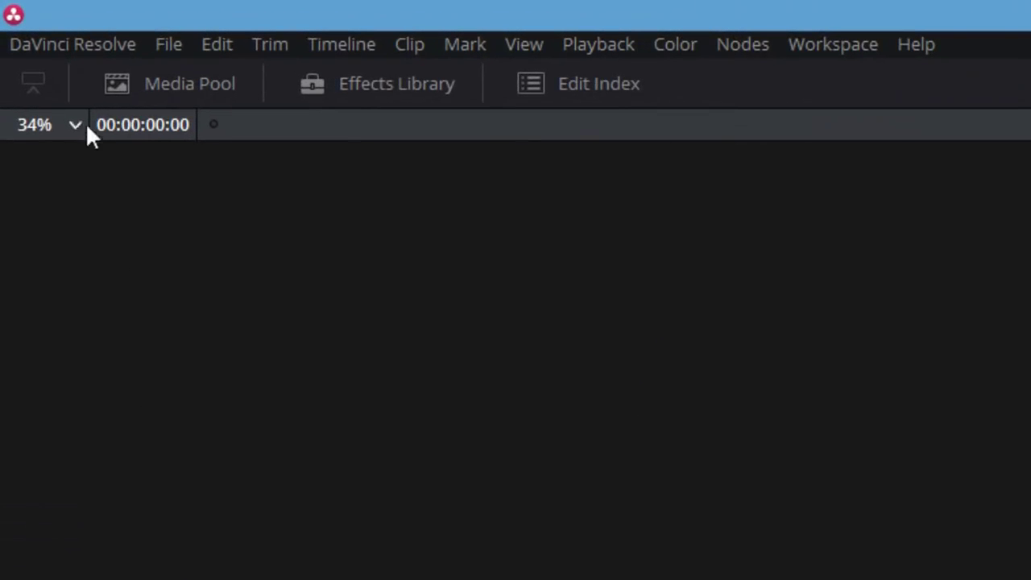
click(126, 89)
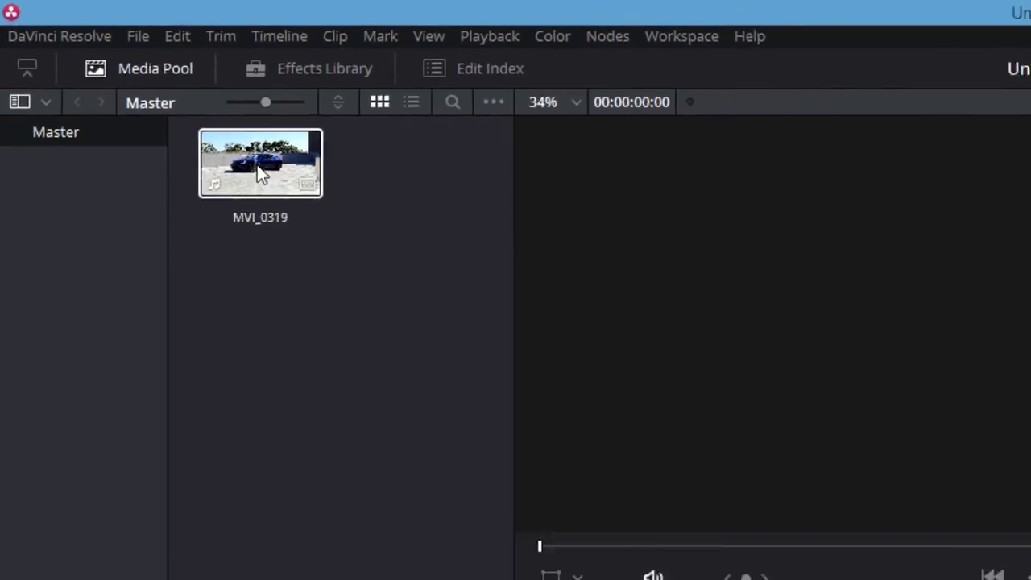
drag(259, 174, 282, 362)
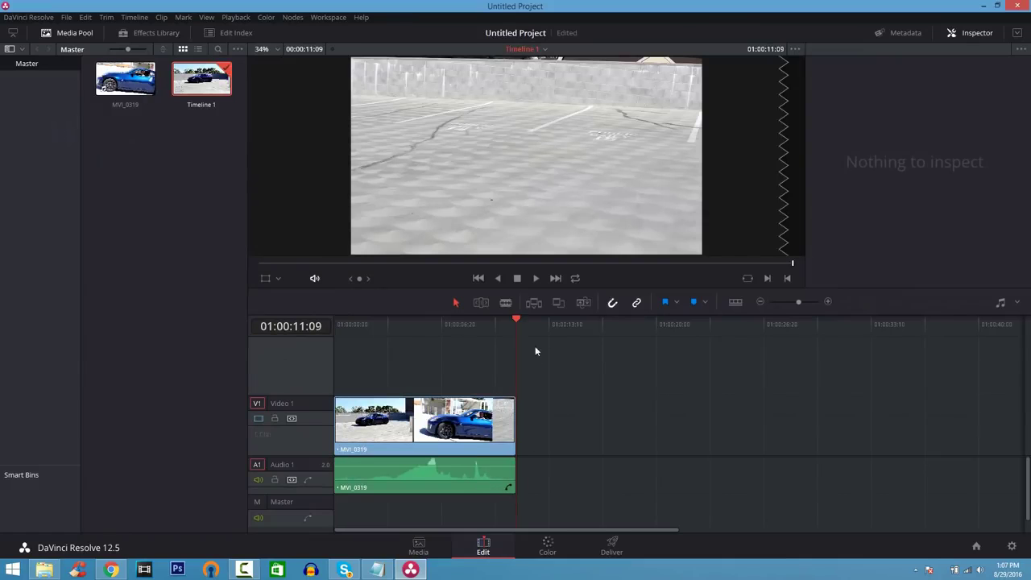
drag(517, 320, 344, 314)
drag(431, 466, 431, 467)
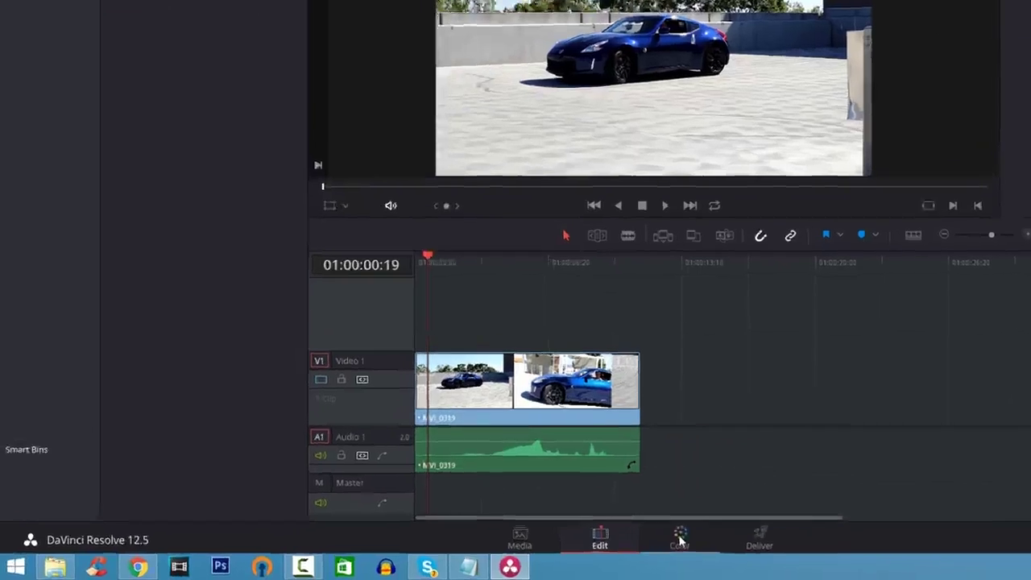
Step: On the Color page, nudge the Lift wheel toward blue (about 0.10) to cool the shadows
click(547, 544)
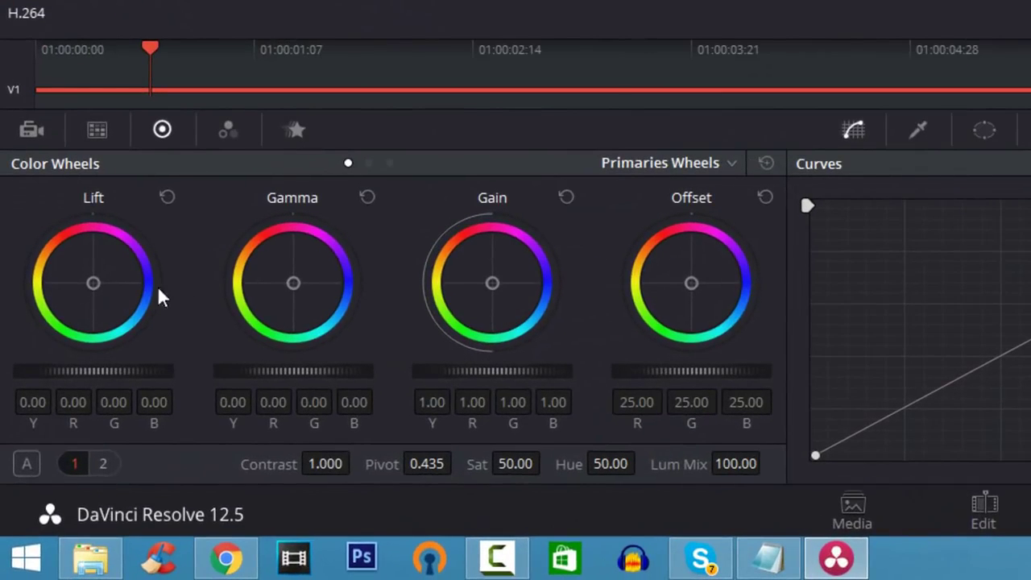
drag(114, 295, 123, 293)
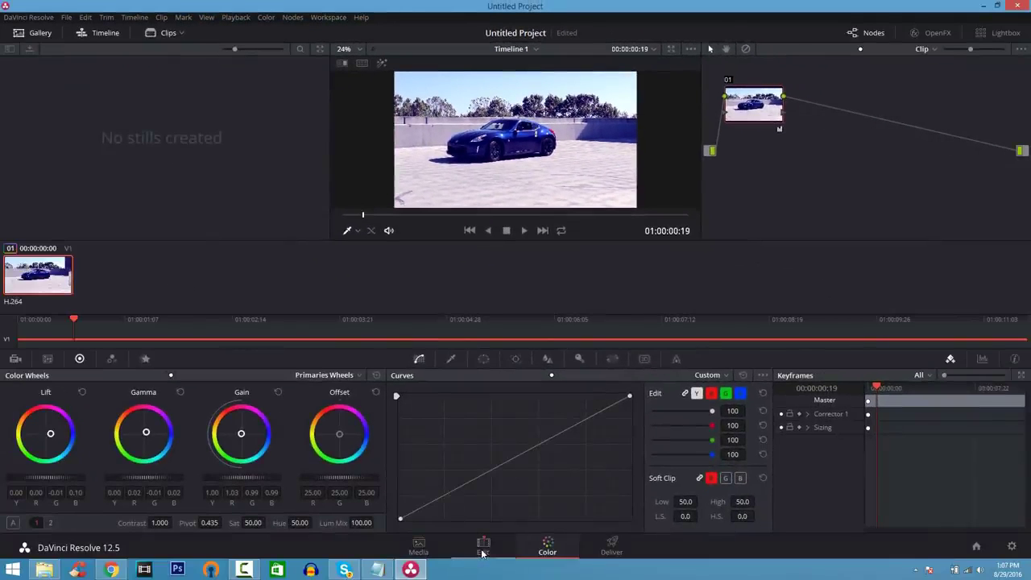
click(482, 547)
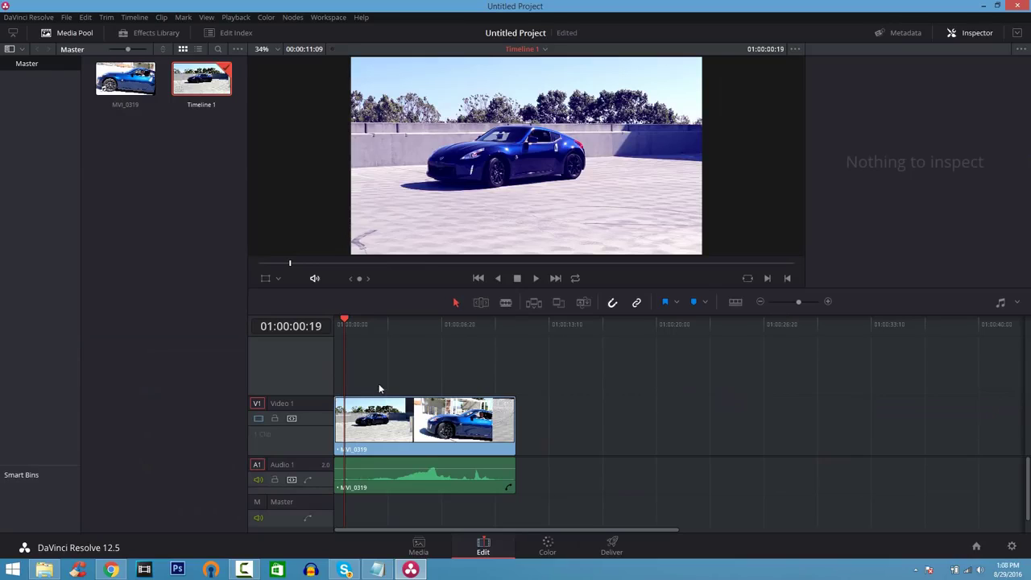
Step: Add a Text title from the Effects Library onto Video 2 above the car clip
click(170, 37)
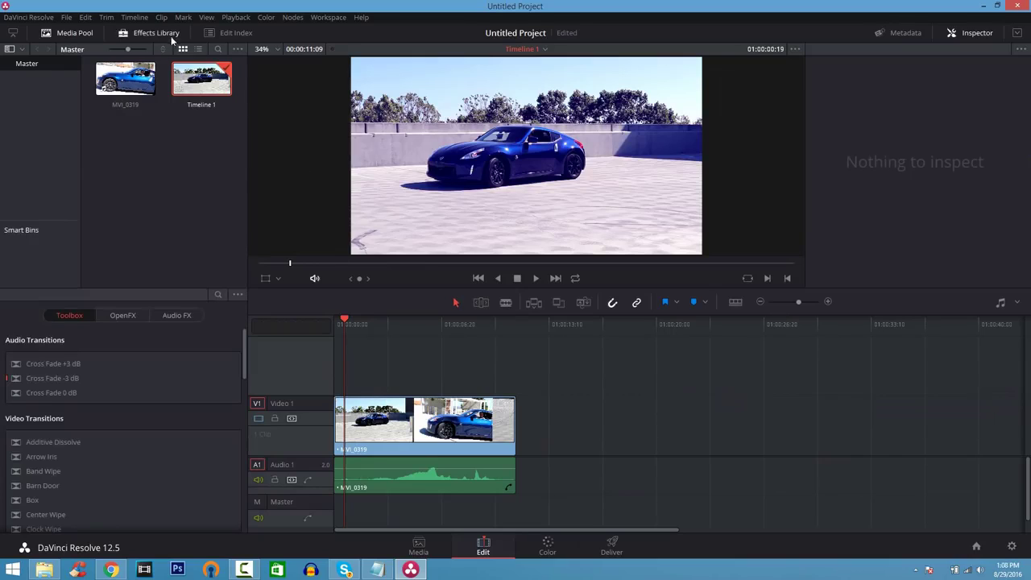
drag(243, 361, 250, 503)
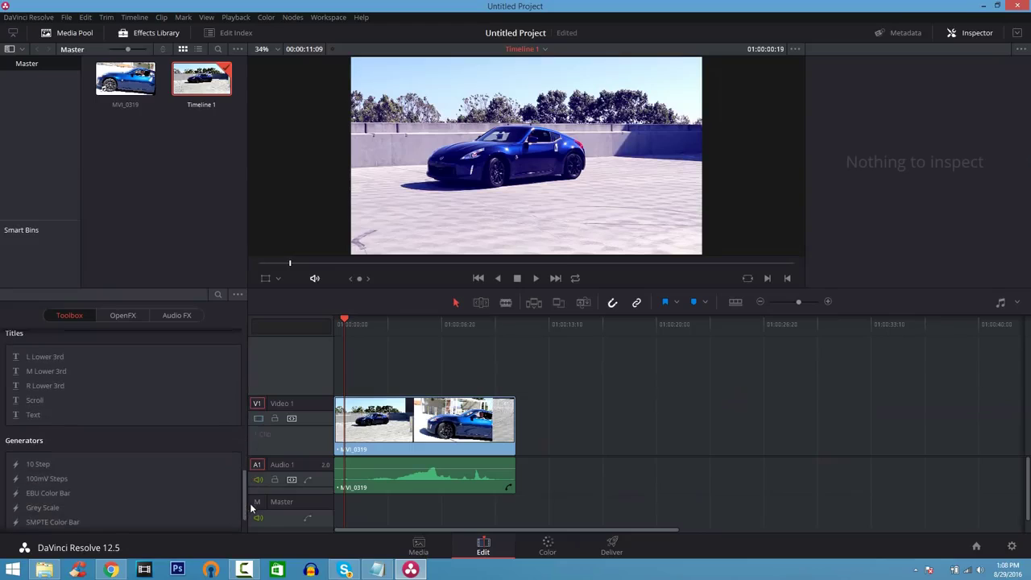
drag(58, 415, 376, 369)
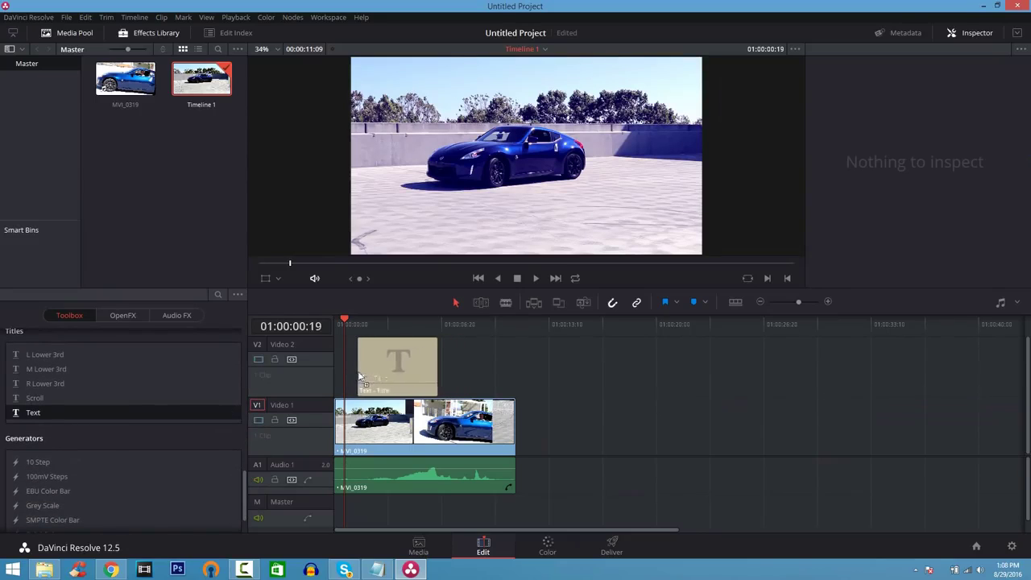
click(433, 337)
drag(439, 320, 394, 320)
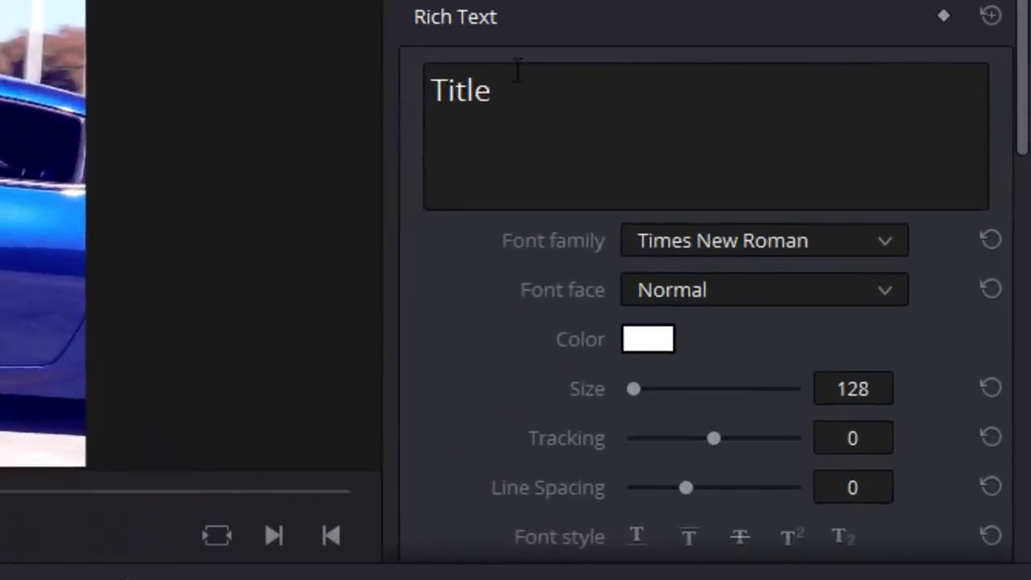
Step: Change the title's text to '370Z Exhaust'
click(848, 124)
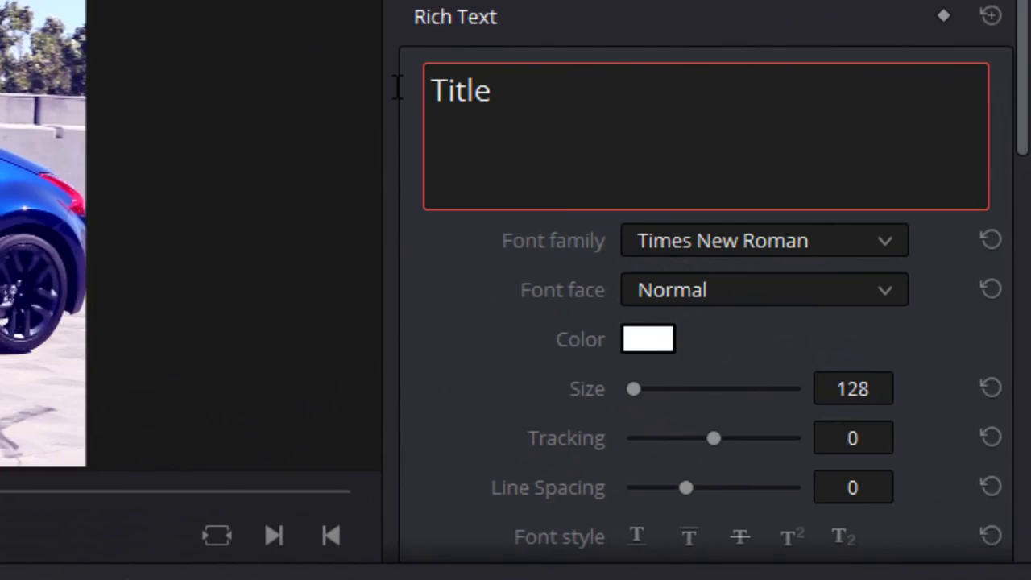
double_click(506, 90)
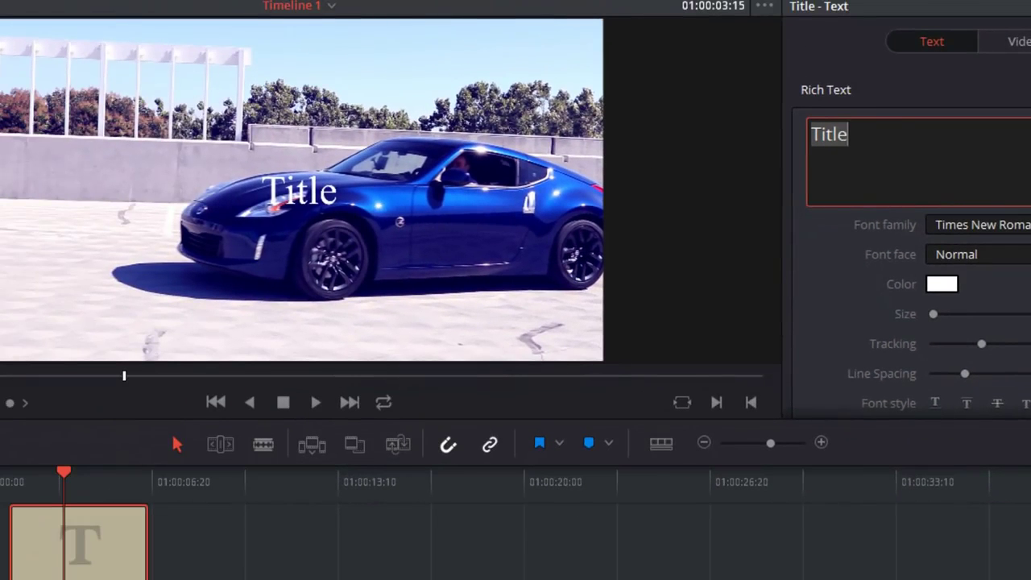
text(370Z Exhaust)
key(BackSpace)
text(t)
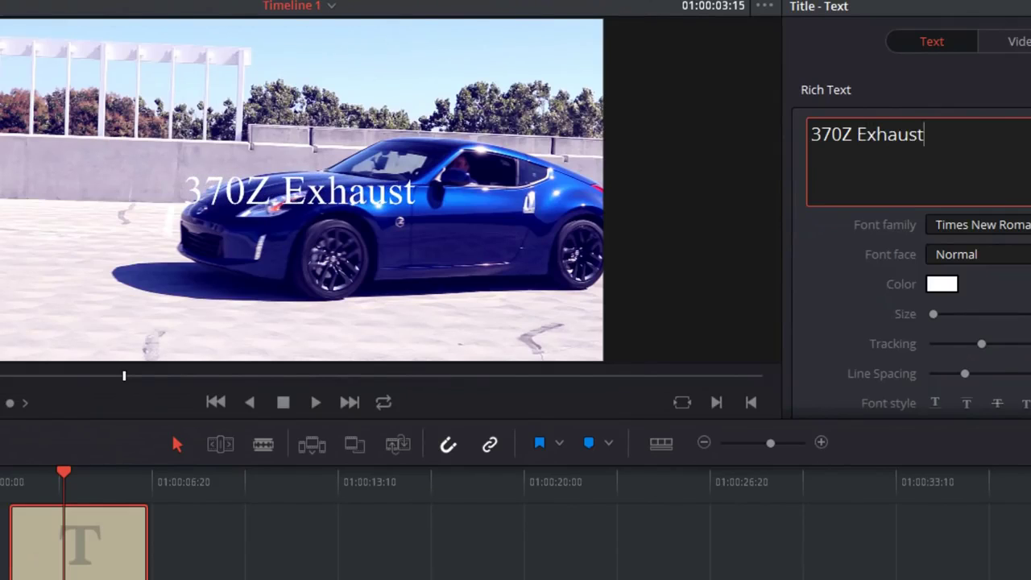
key(ctrl+a)
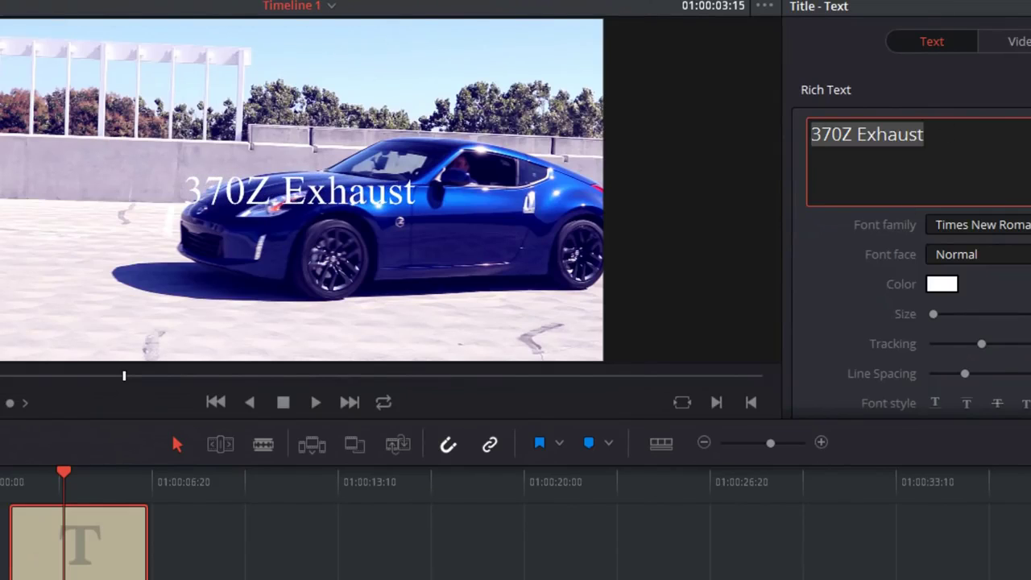
Step: Set the title font to BigNoodleTitling and enlarge it to size 299
click(978, 225)
scroll(975, 371, up, 5)
scroll(974, 372, up, 4)
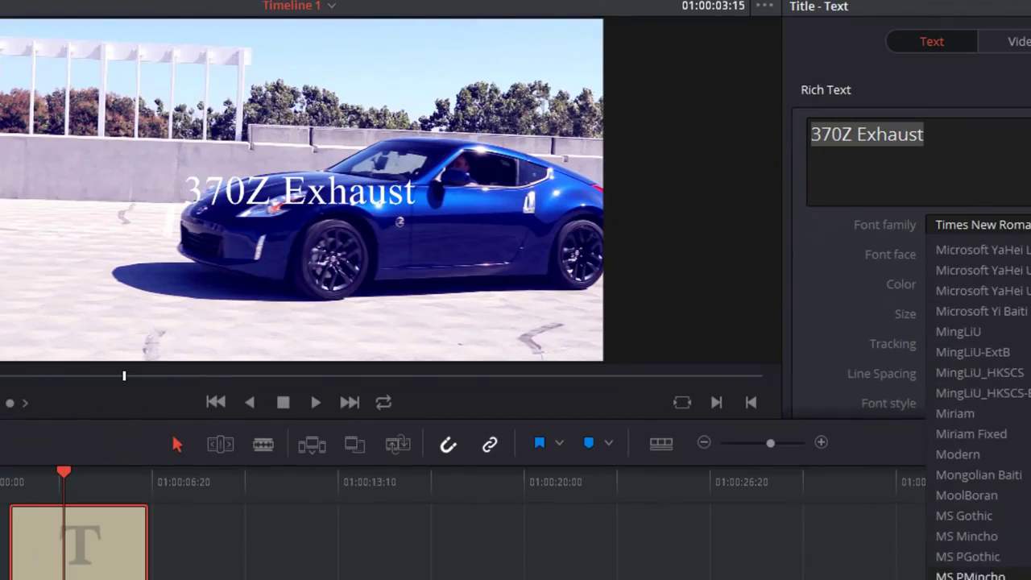
scroll(975, 373, up, 15)
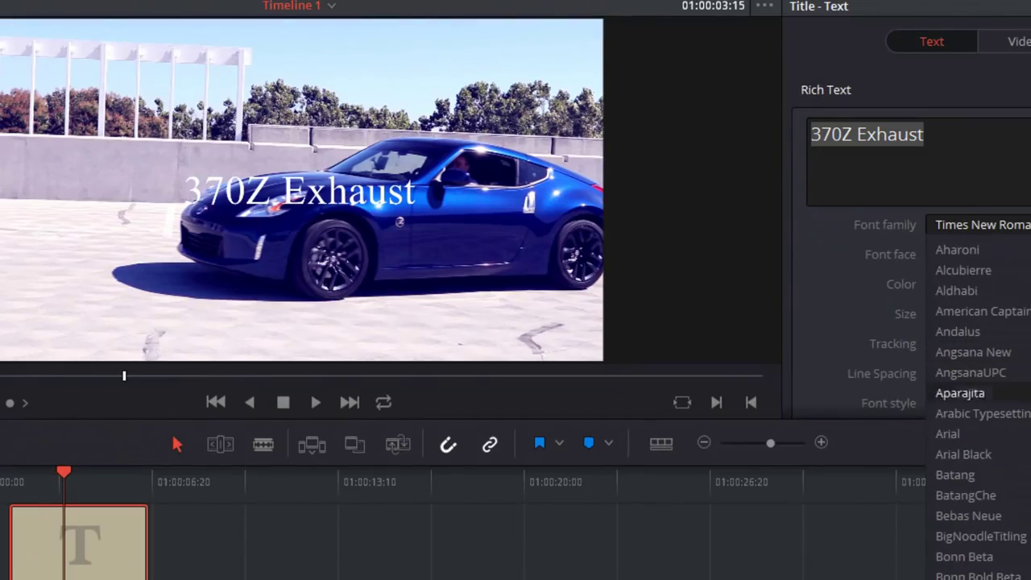
click(980, 535)
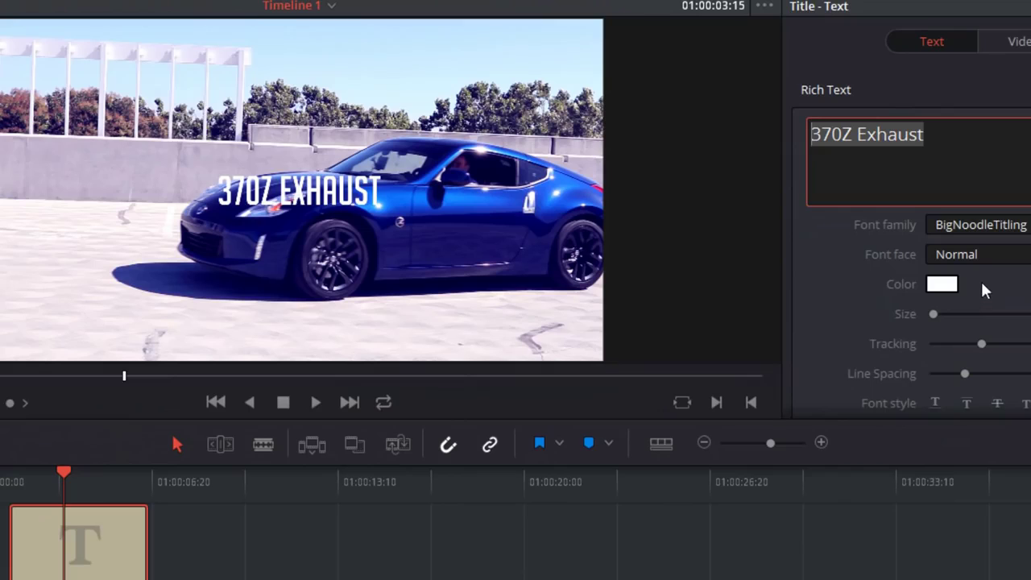
drag(934, 314, 937, 314)
Step: Colour the title lime green #aaff00 and preview it over the footage
click(944, 286)
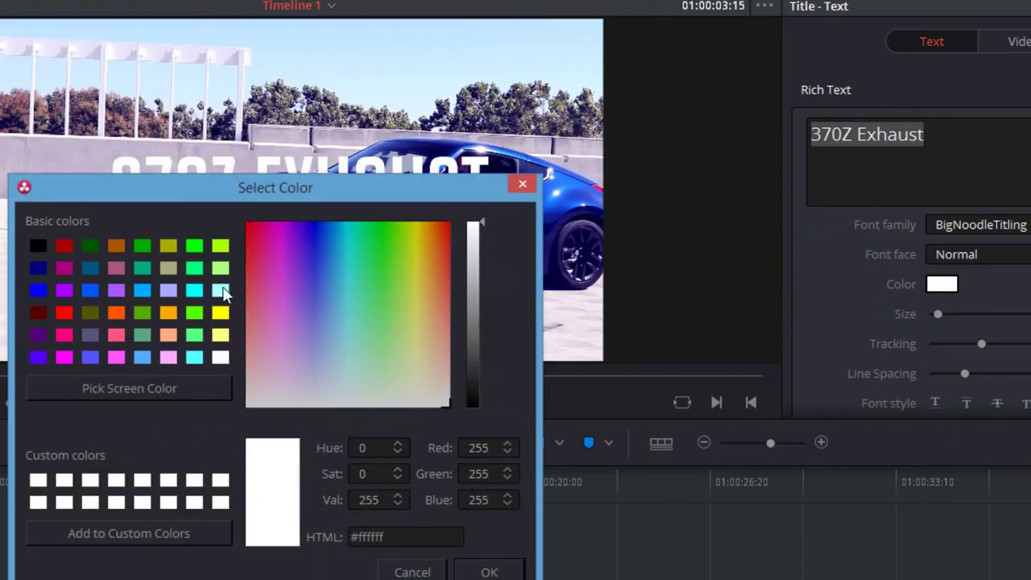
click(62, 313)
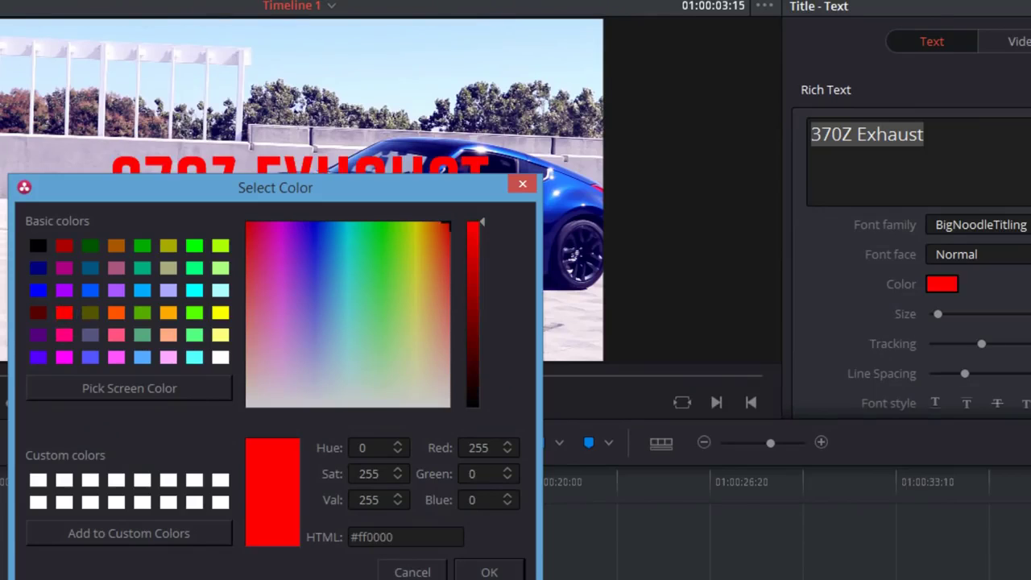
click(220, 246)
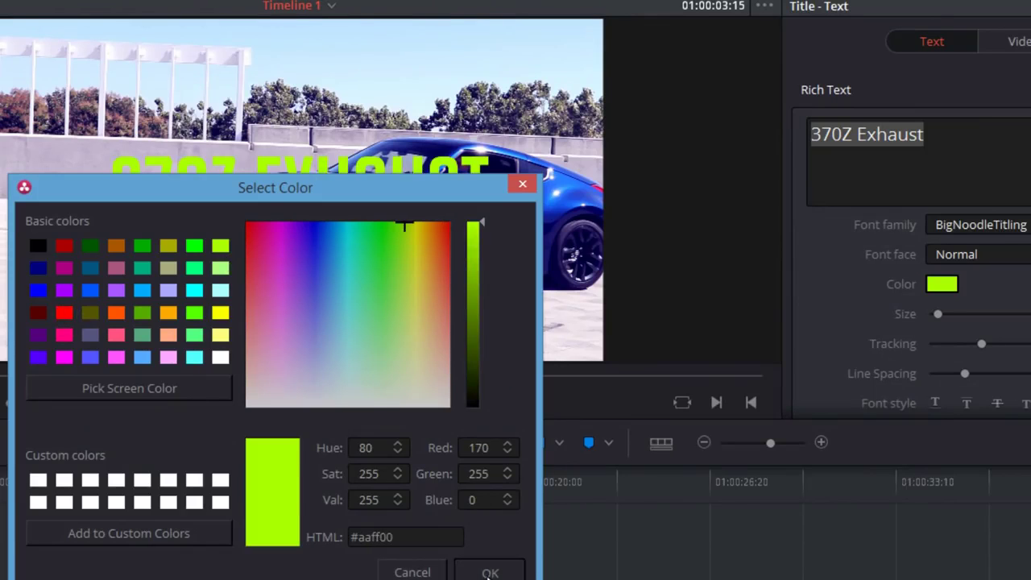
click(489, 571)
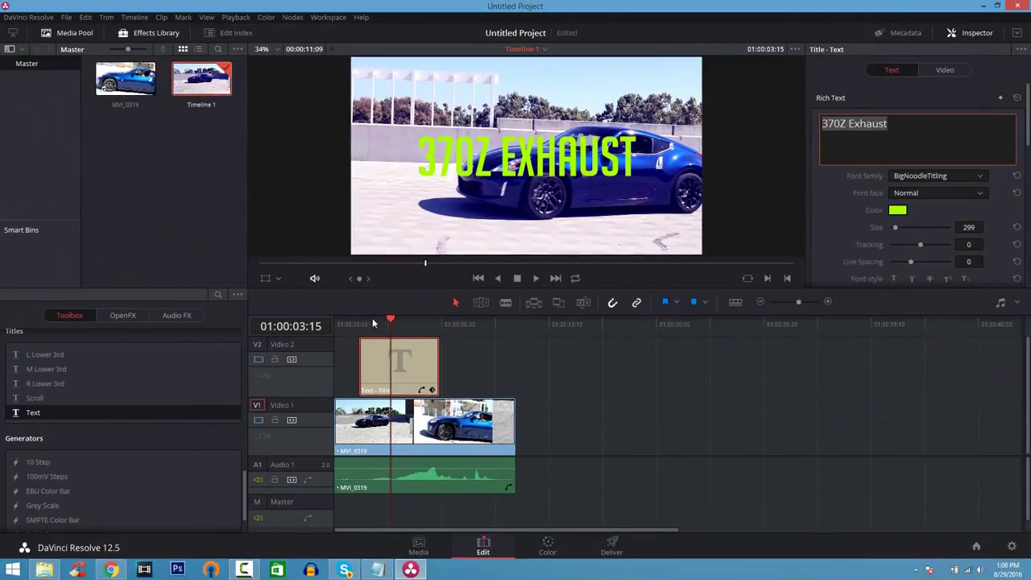
drag(389, 319, 330, 319)
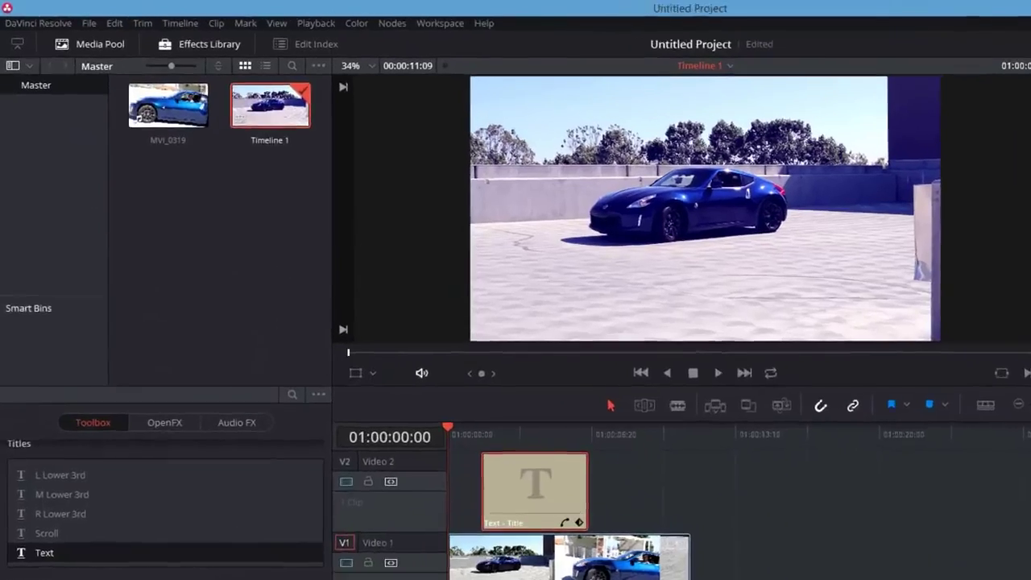
Step: On the Deliver page, choose the Vimeo 720p render preset
click(612, 545)
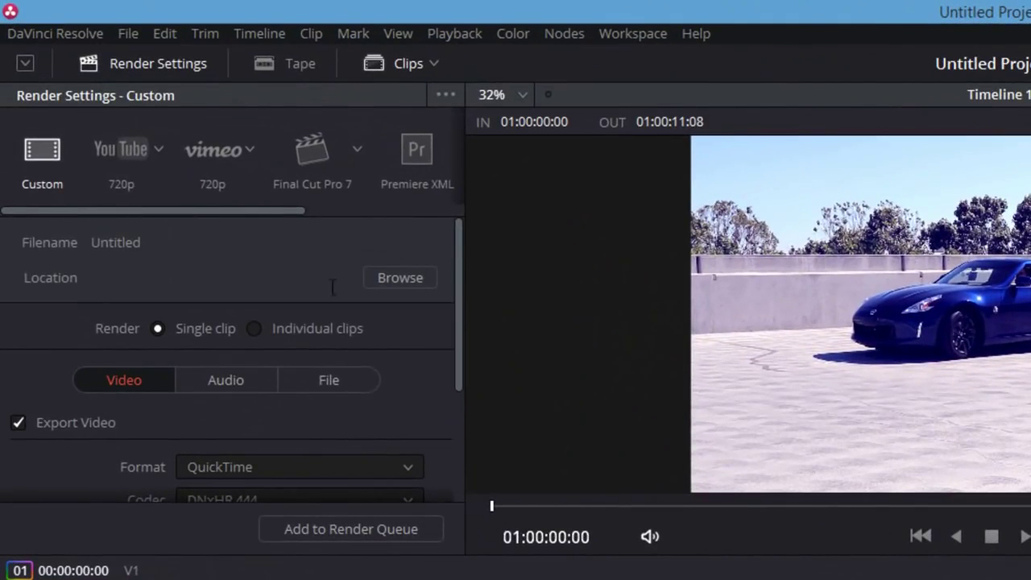
click(113, 148)
click(219, 151)
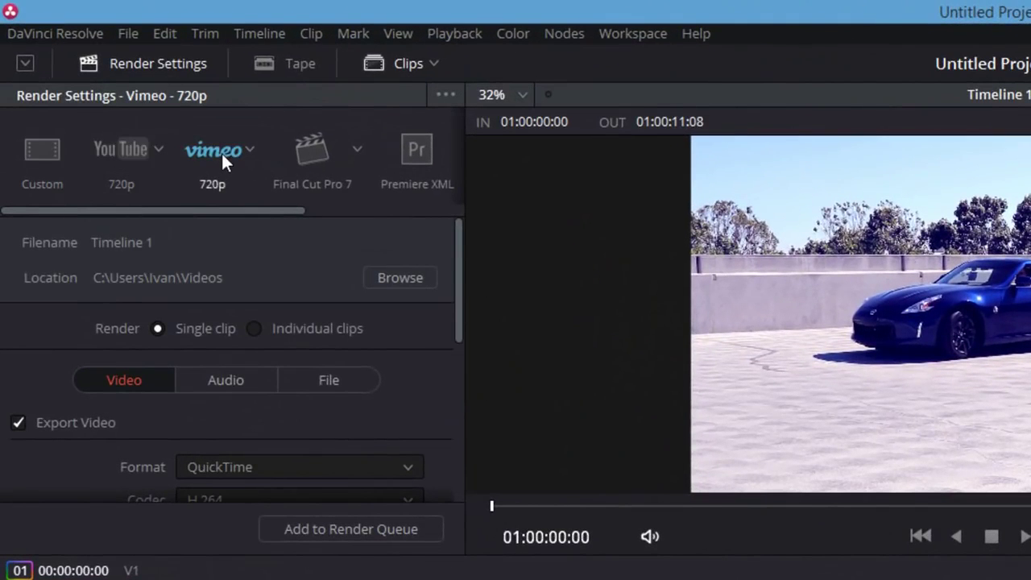
click(128, 148)
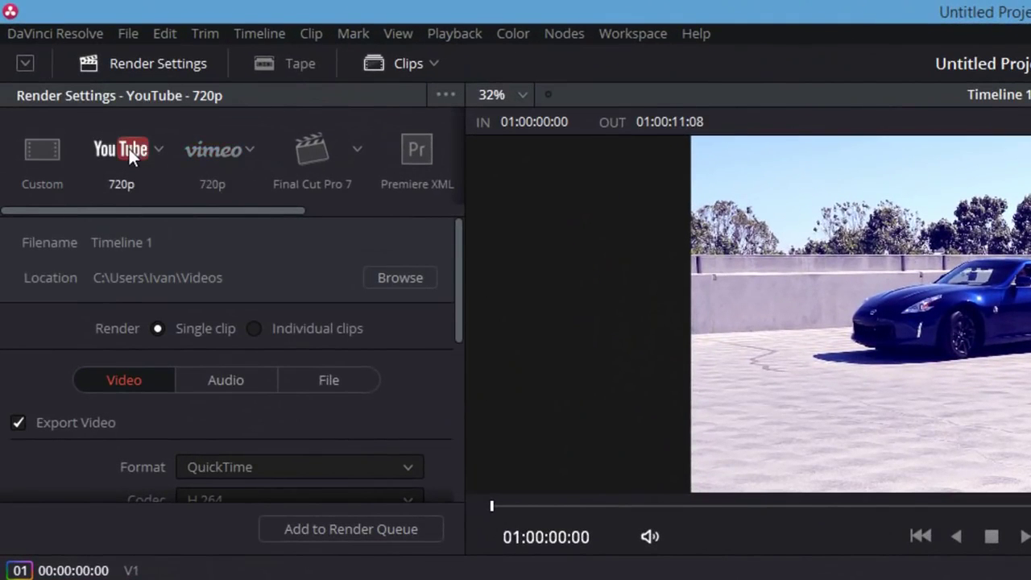
click(194, 149)
Step: Change the output resolution to 1920 x 1080 HD and start the render
drag(461, 316, 456, 493)
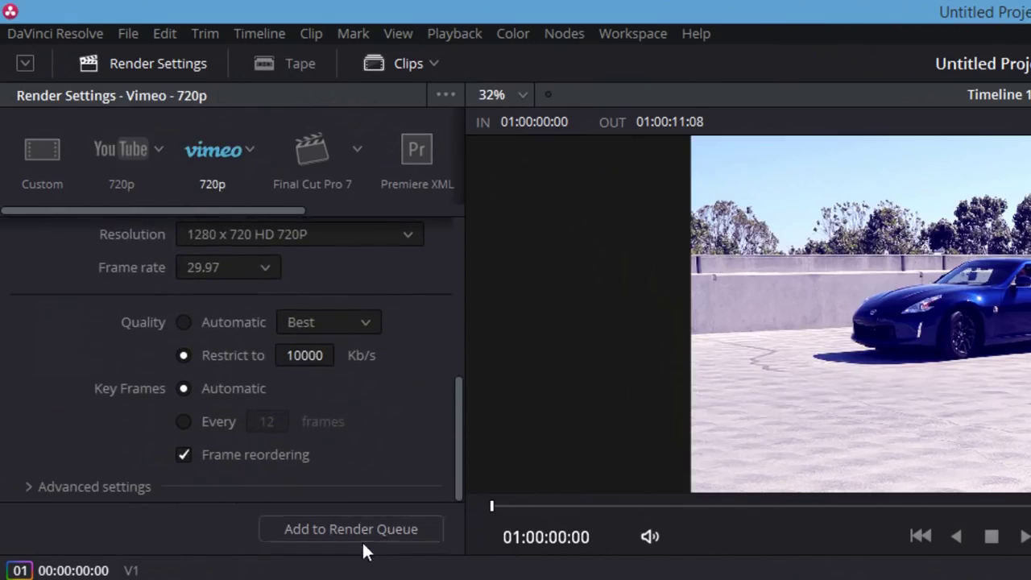
click(407, 236)
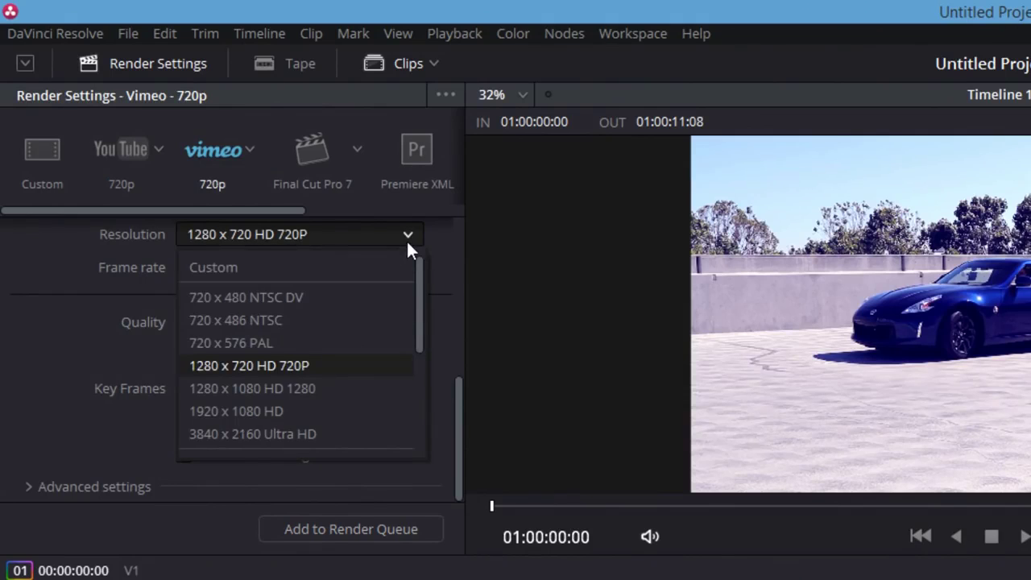
click(355, 415)
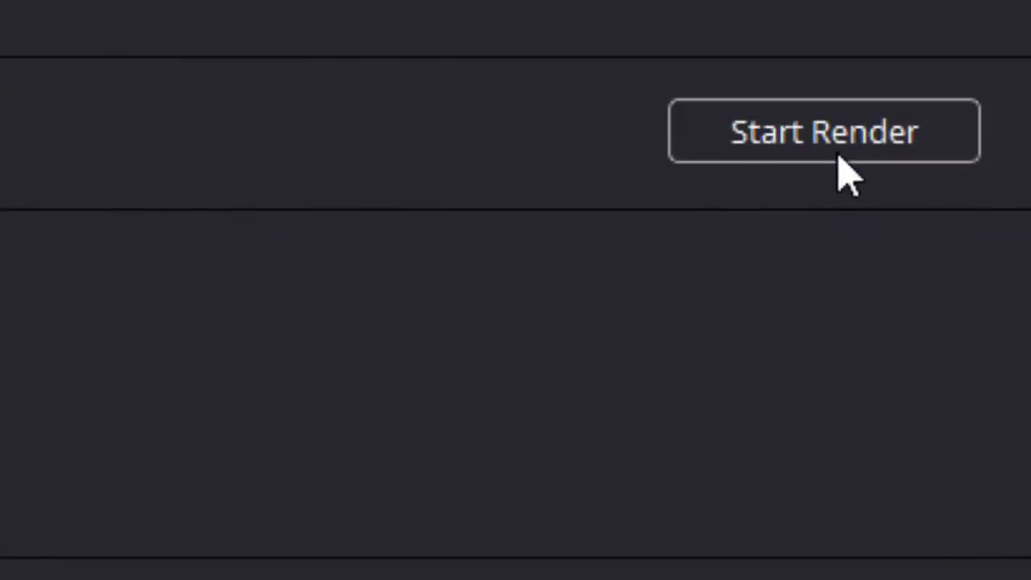
click(839, 158)
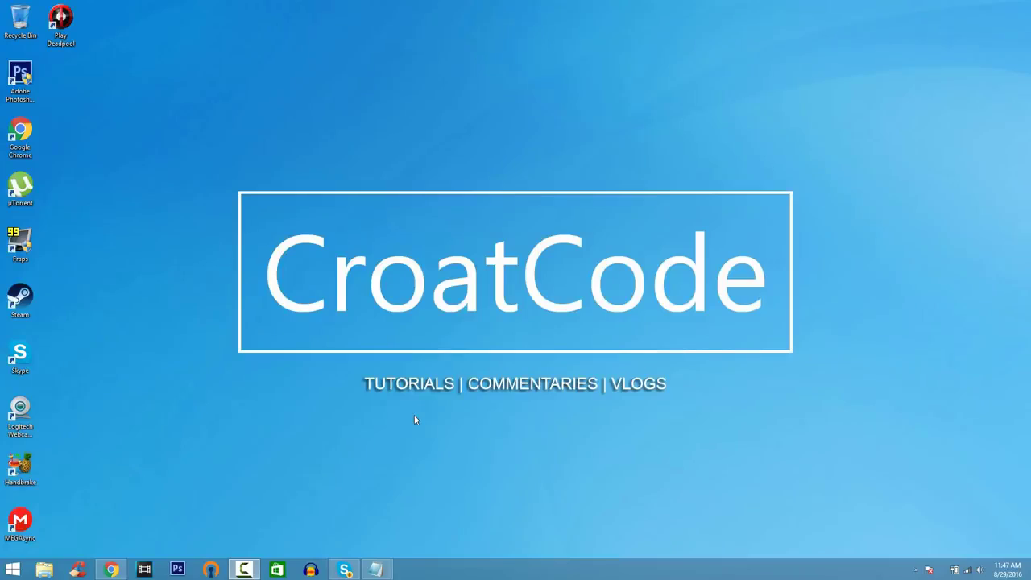
Step: Request the free HitFilm 4 Express download and dismiss the Facebook login popup
click(111, 569)
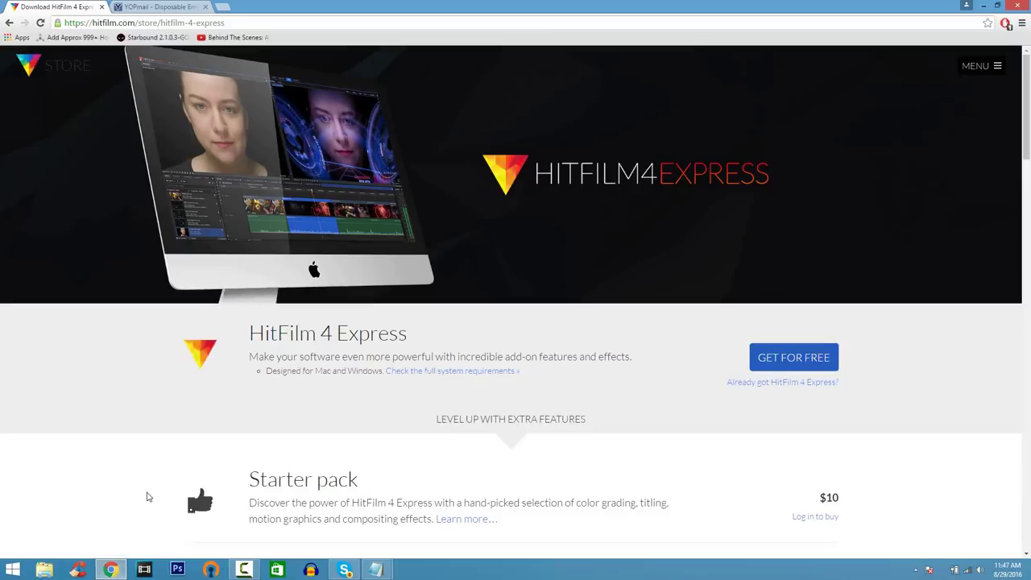
scroll(148, 497, down, 4)
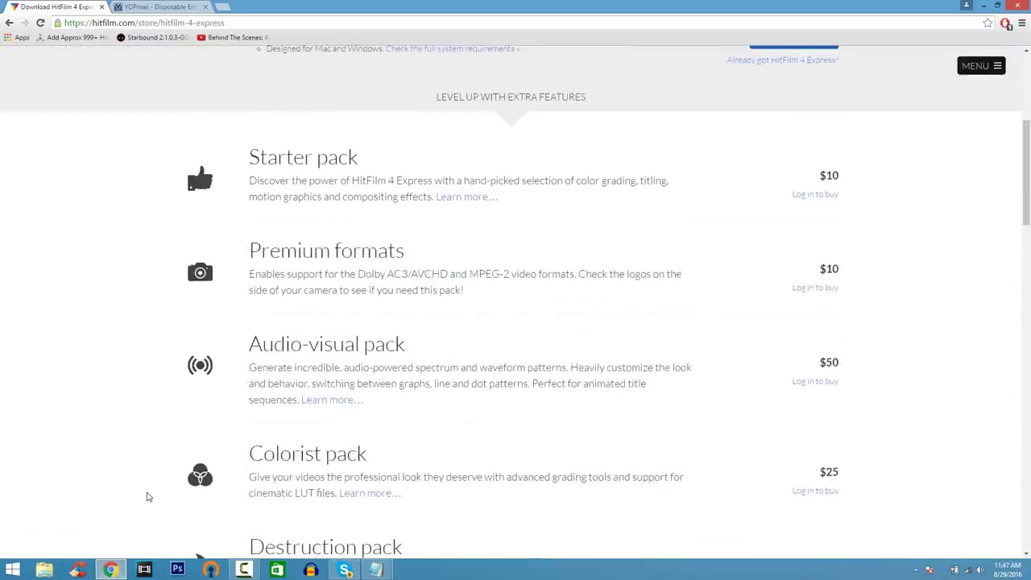
scroll(147, 496, up, 3)
scroll(147, 497, up, 2)
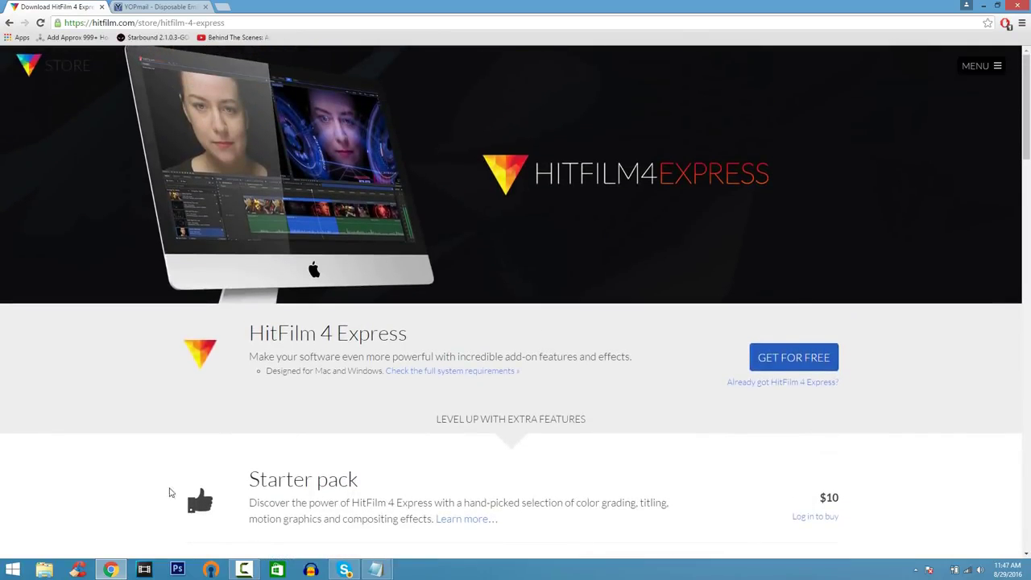
click(757, 369)
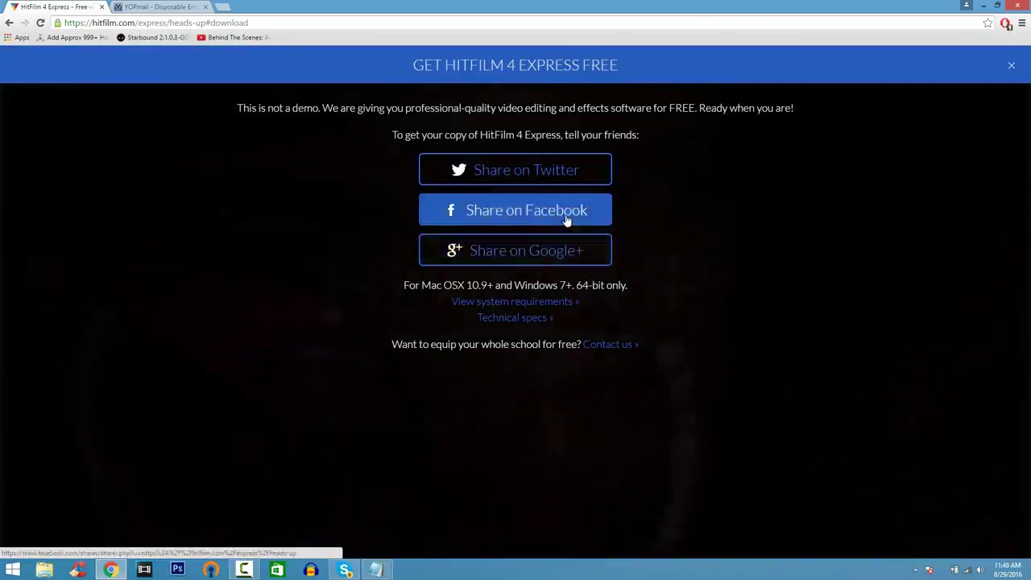
click(524, 210)
click(644, 198)
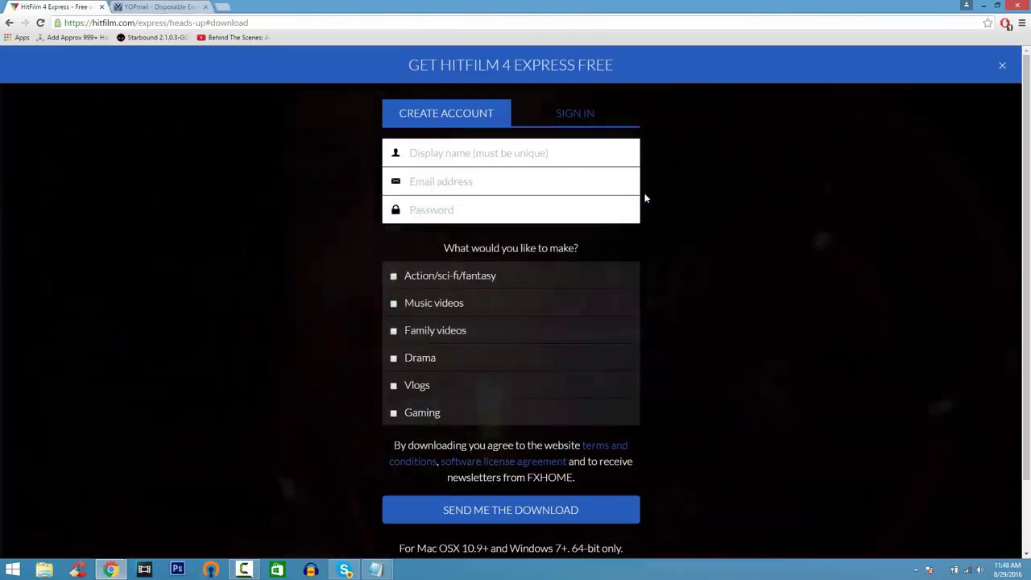
Step: Fill in the signup form's display name, e-mail address and password
click(502, 155)
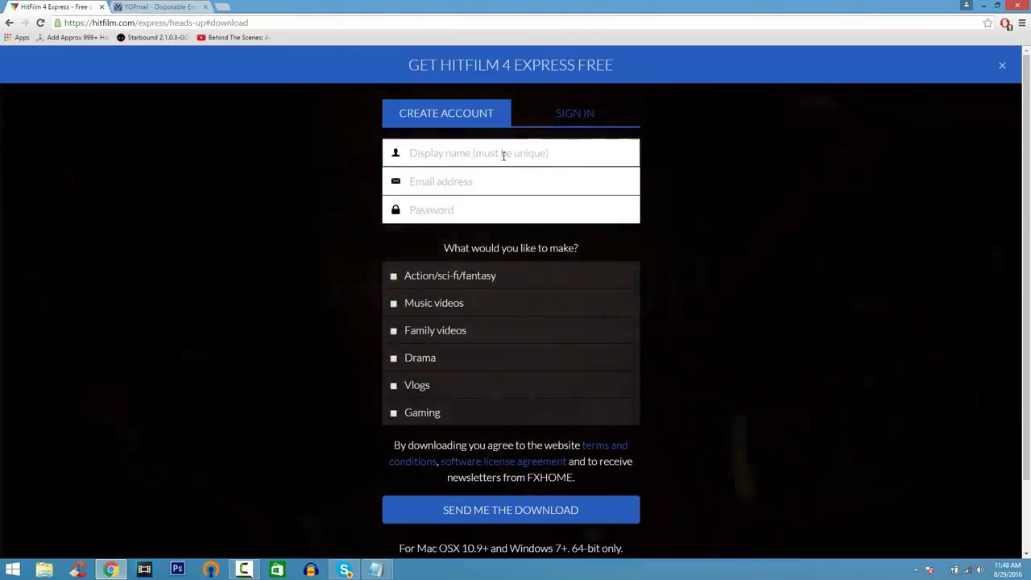
text(Justarandomacc)
key(Tab)
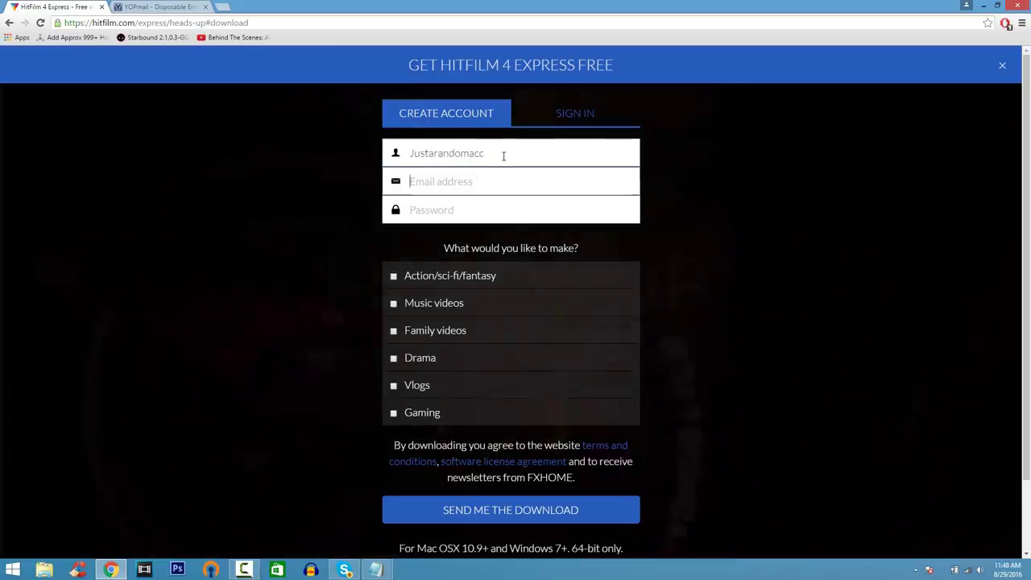
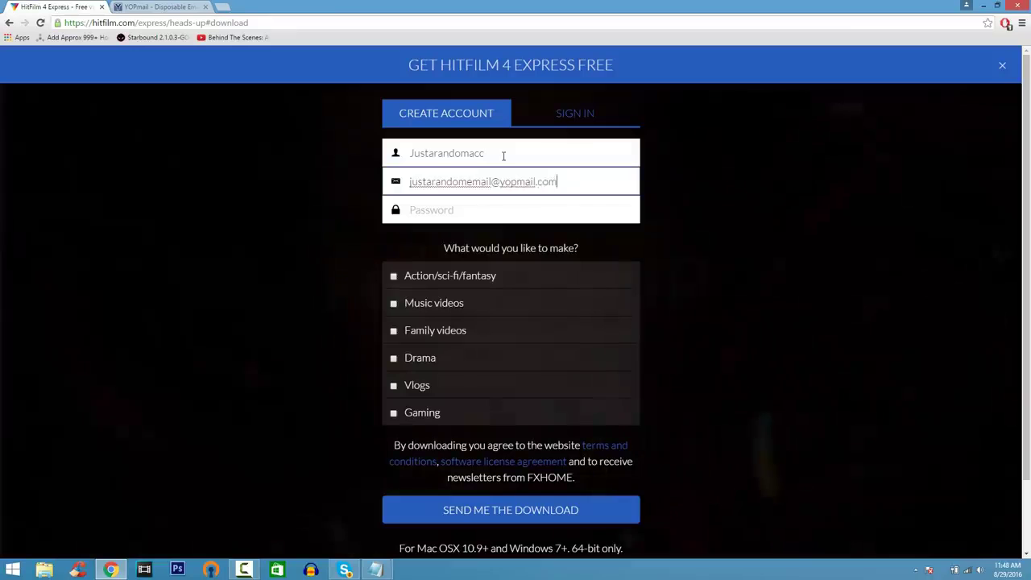
key(Tab)
text(••••••••••••)
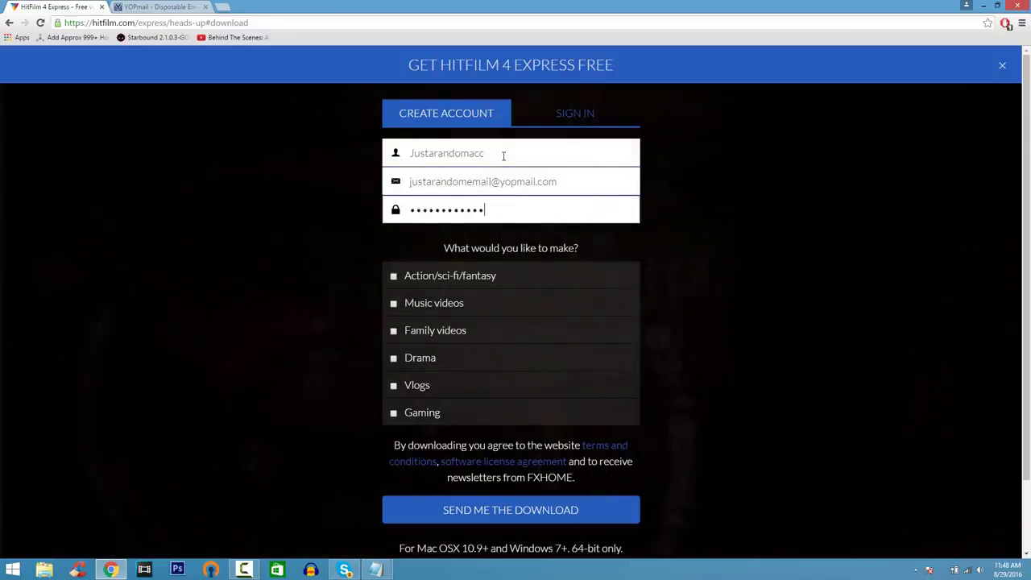
Step: Copy the e-mail address, submit SEND ME THE DOWNLOAD, and go to YOPmail
drag(570, 180, 160, 198)
key(ctrl+c)
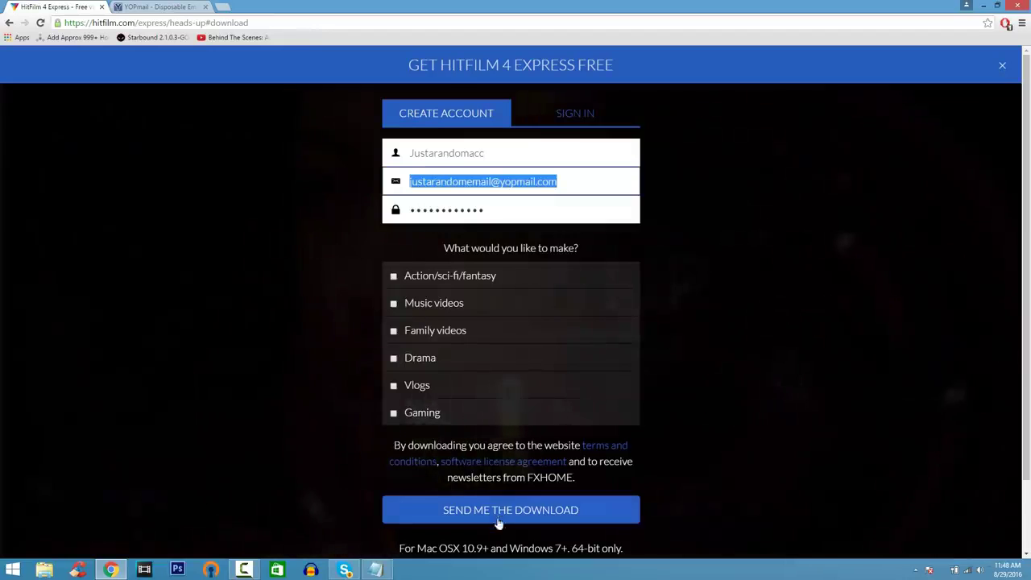
click(496, 516)
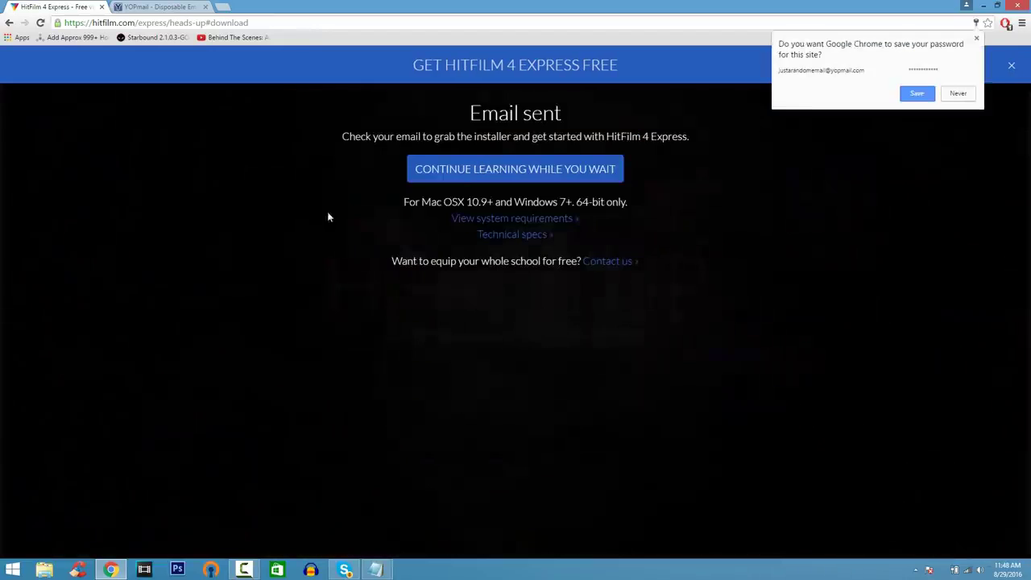
click(177, 8)
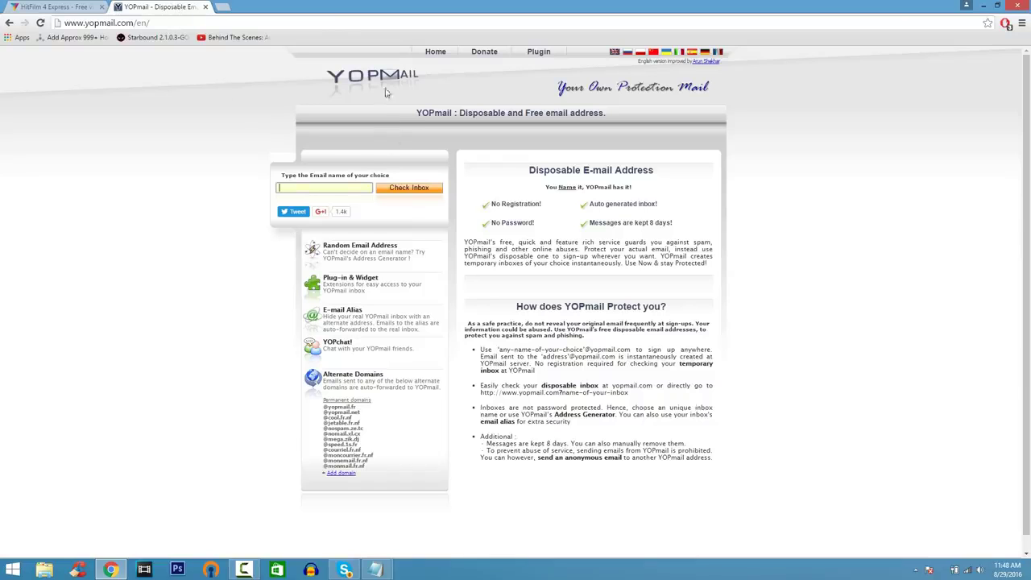
Step: Open the YOPmail inbox for the copied address and download the Windows installer from the HitFilm e-mail
key(ctrl+v)
click(407, 188)
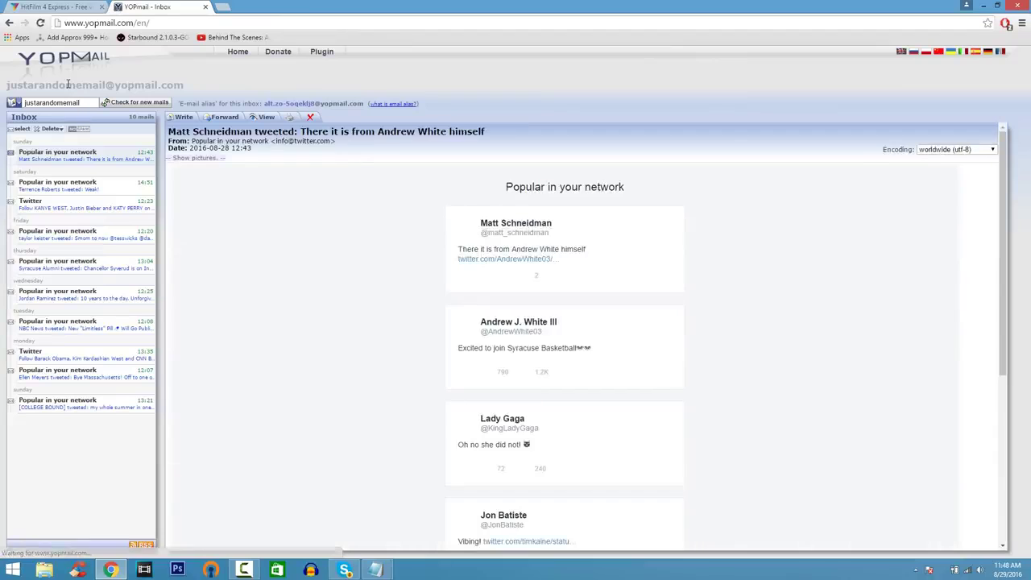
click(145, 103)
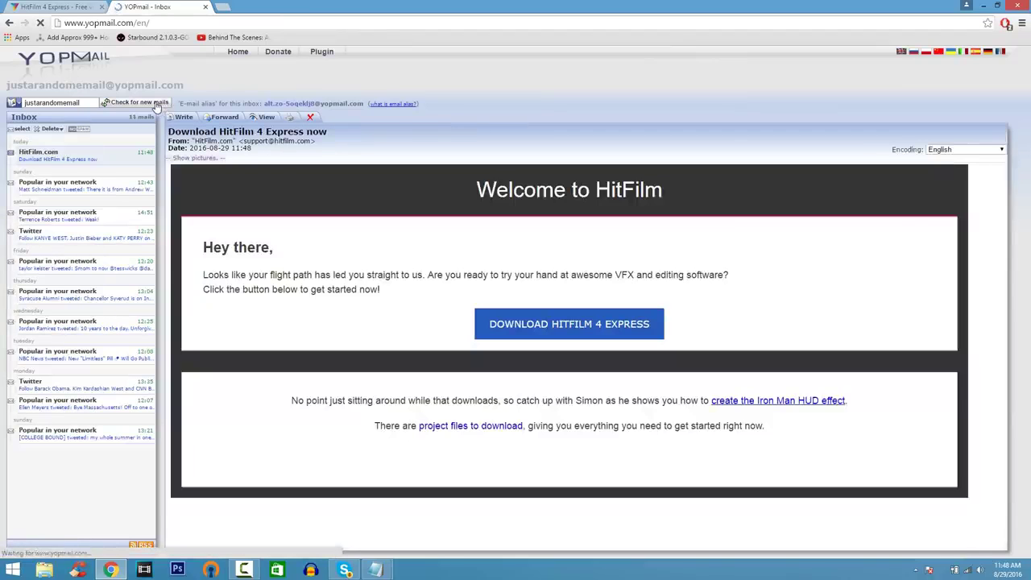
click(520, 324)
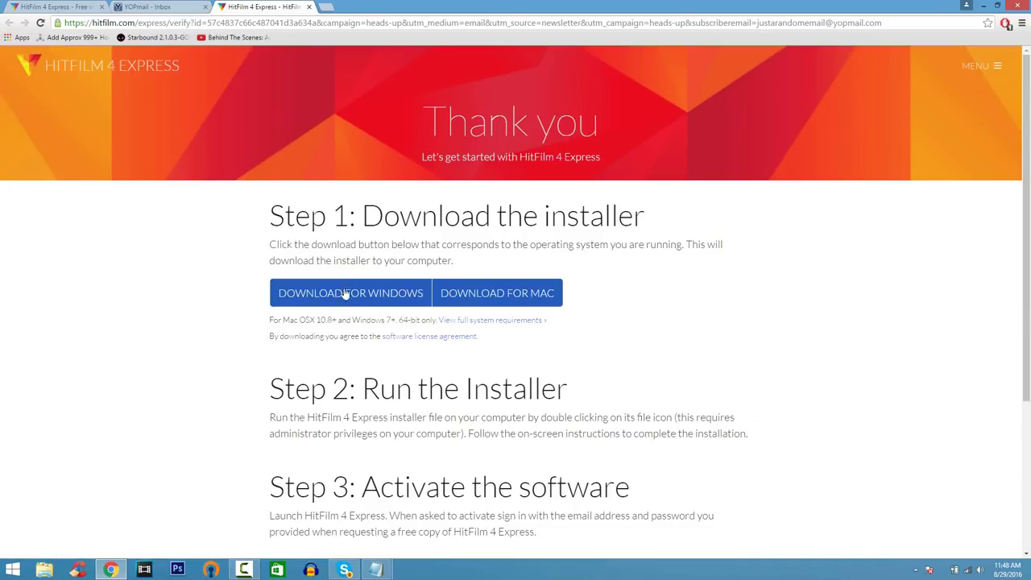
click(416, 298)
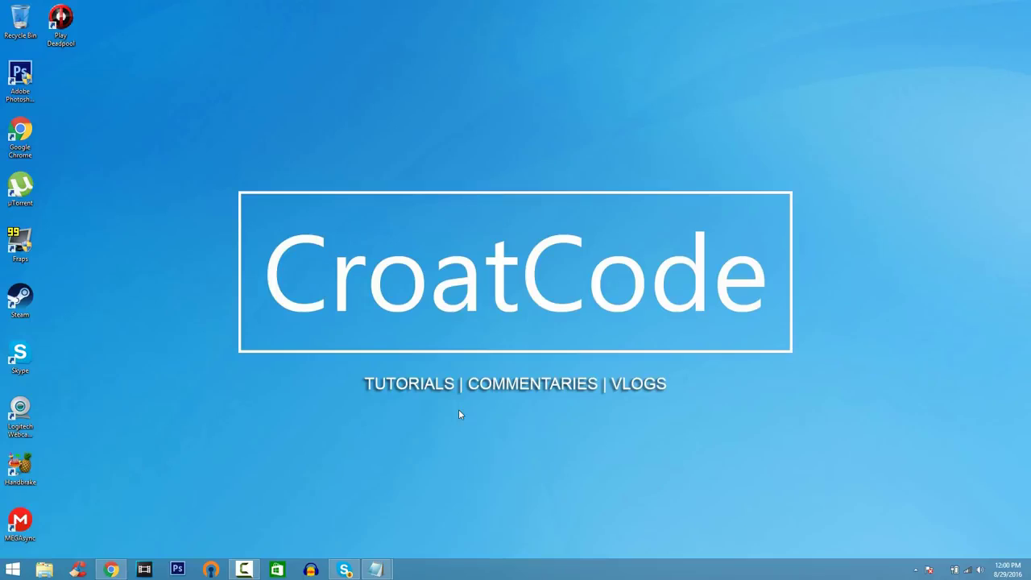
Step: Launch HitFilm 4 Express and start a new 1080p Full HD @ 30 fps project
click(21, 567)
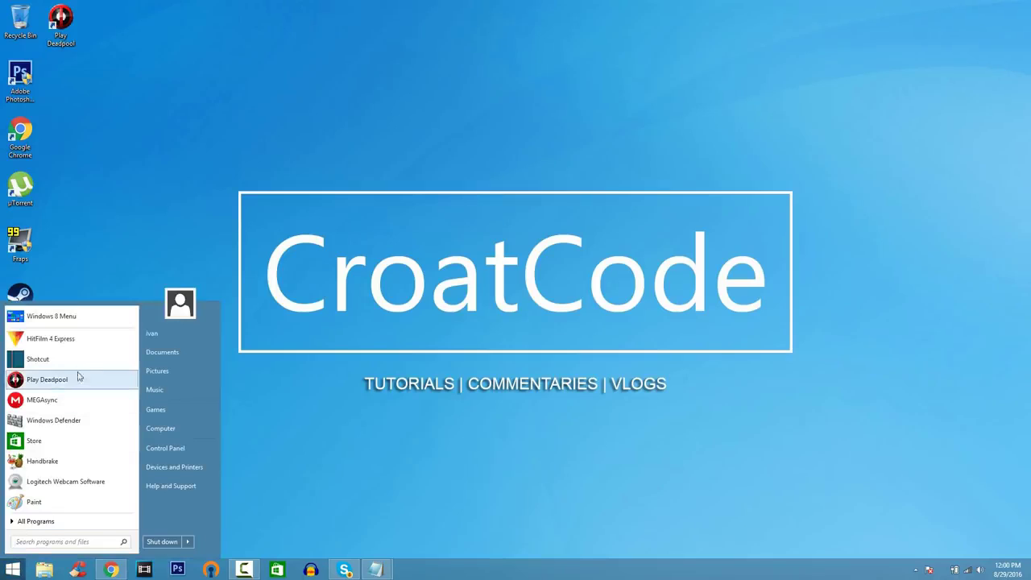
click(79, 346)
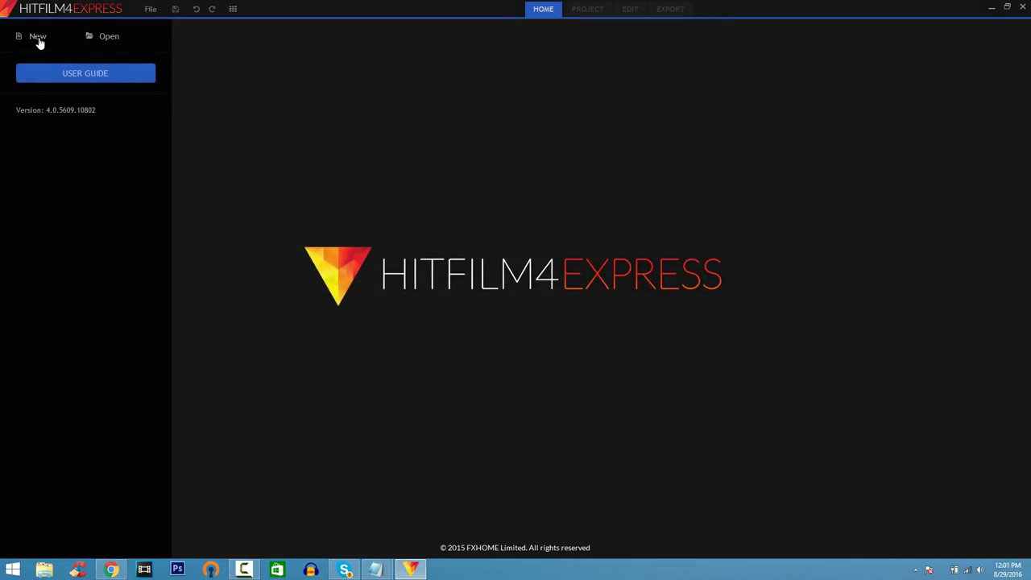
click(38, 39)
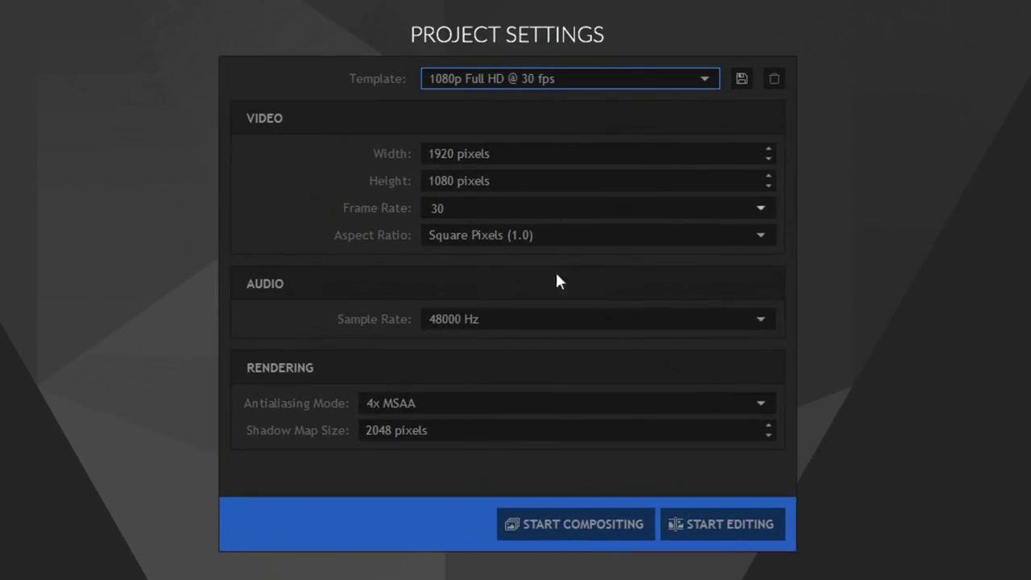
click(727, 524)
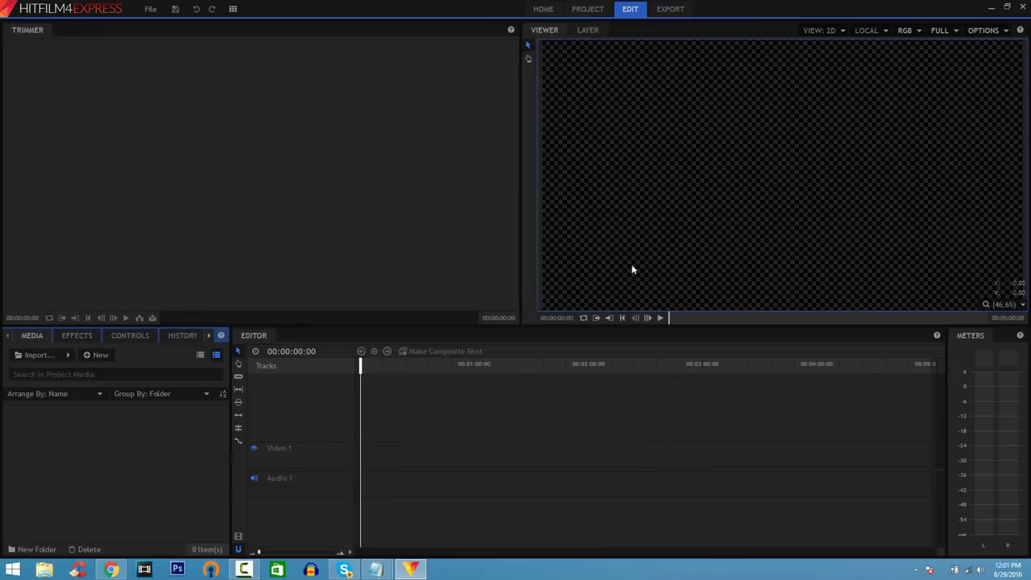
Step: Look through the Home, Setup and Export pages, then return to Edit
click(544, 11)
click(589, 11)
click(631, 12)
click(668, 10)
click(632, 9)
Step: Import MVI_0013.MP4 from Videos/FJ Video and the beatbox MP3 from Music
click(39, 354)
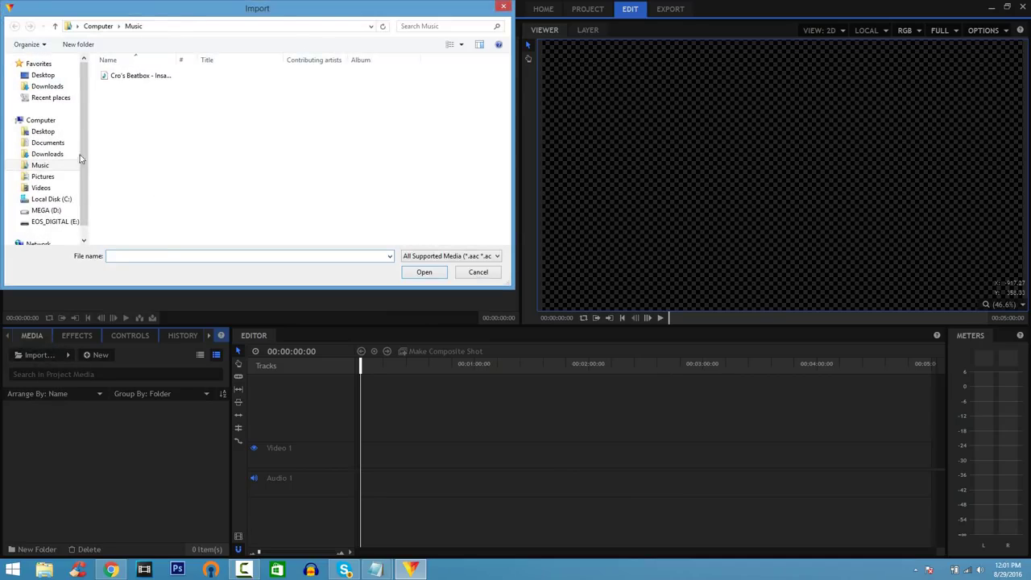
click(40, 187)
double_click(126, 91)
click(187, 80)
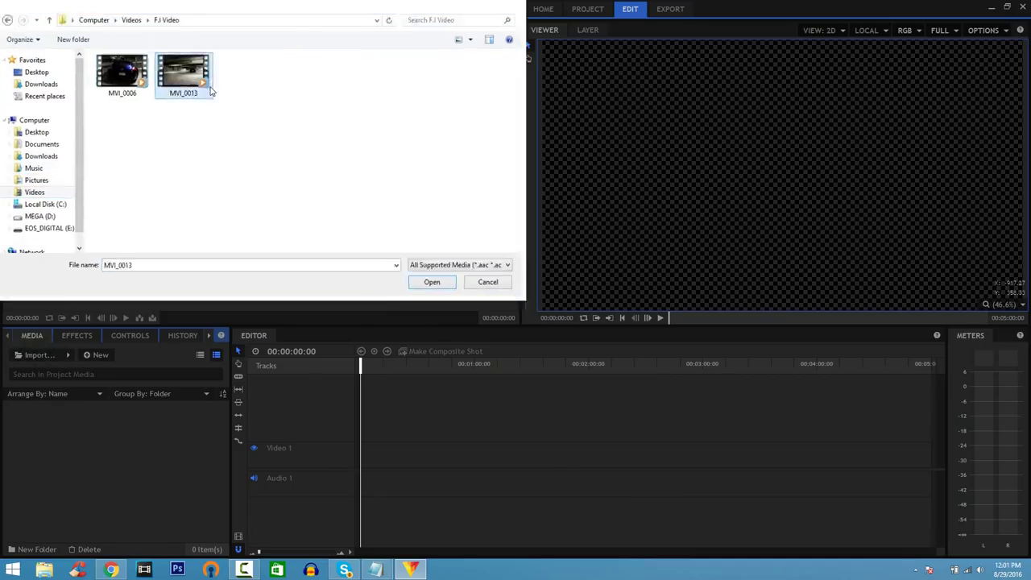
double_click(208, 89)
click(38, 355)
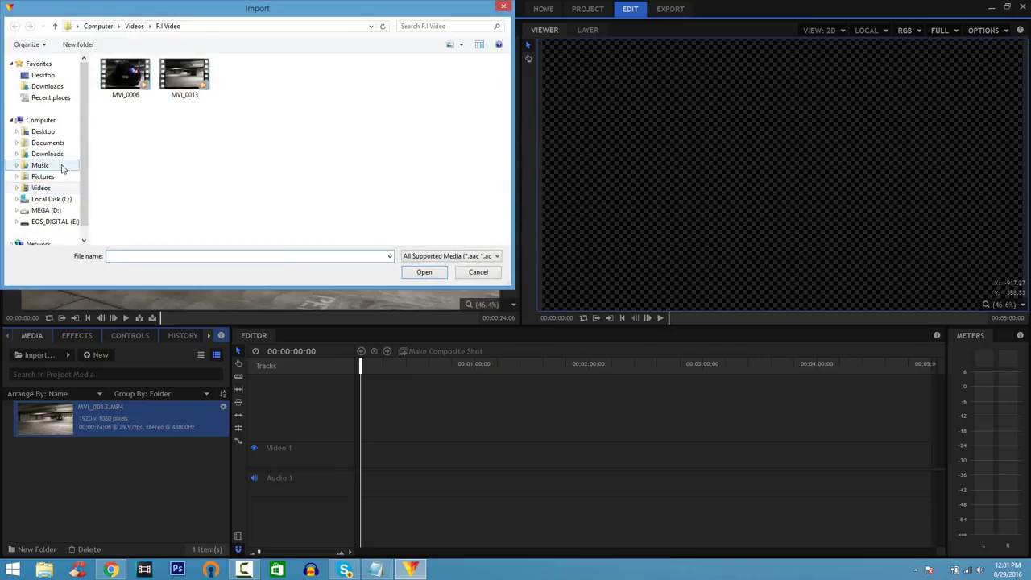
click(40, 166)
click(126, 76)
double_click(126, 77)
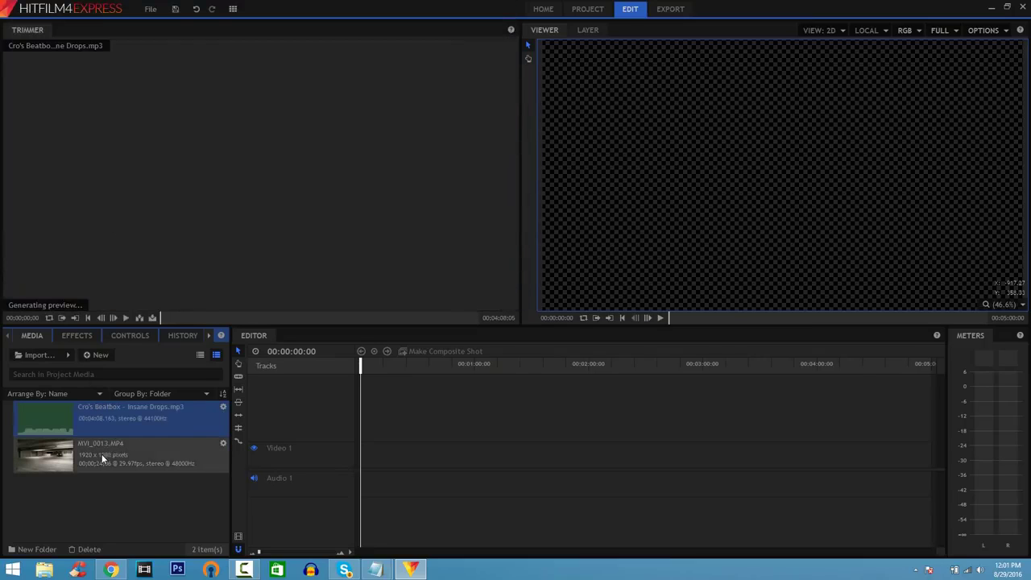
Step: Place MVI_0013.MP4 at the timeline start, matching the sequence settings to the clip
click(98, 457)
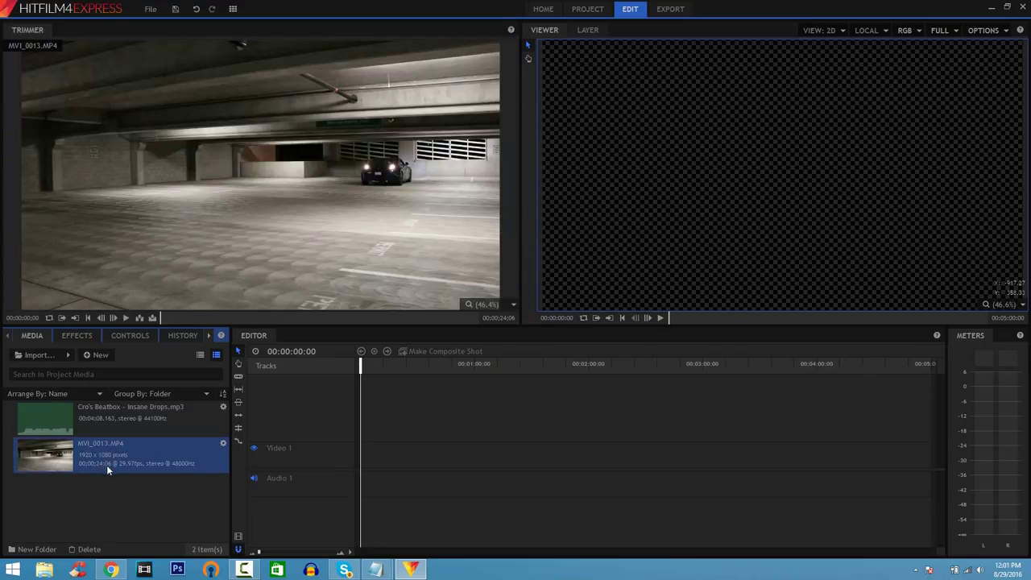
drag(295, 437, 362, 414)
click(567, 304)
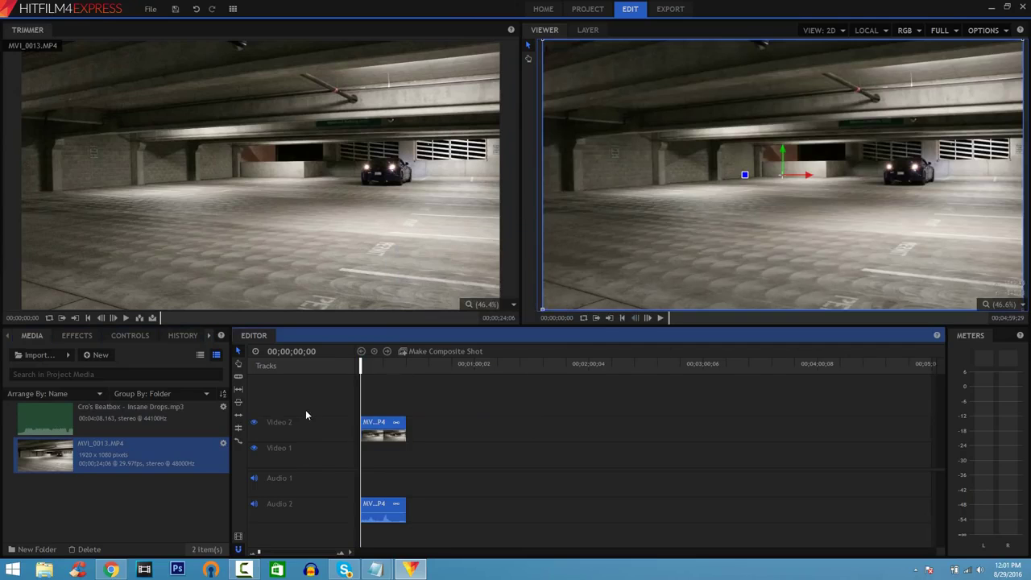
Step: Search the effects for 'color' and apply Color Balance to the car clip
click(84, 336)
click(87, 354)
text(color)
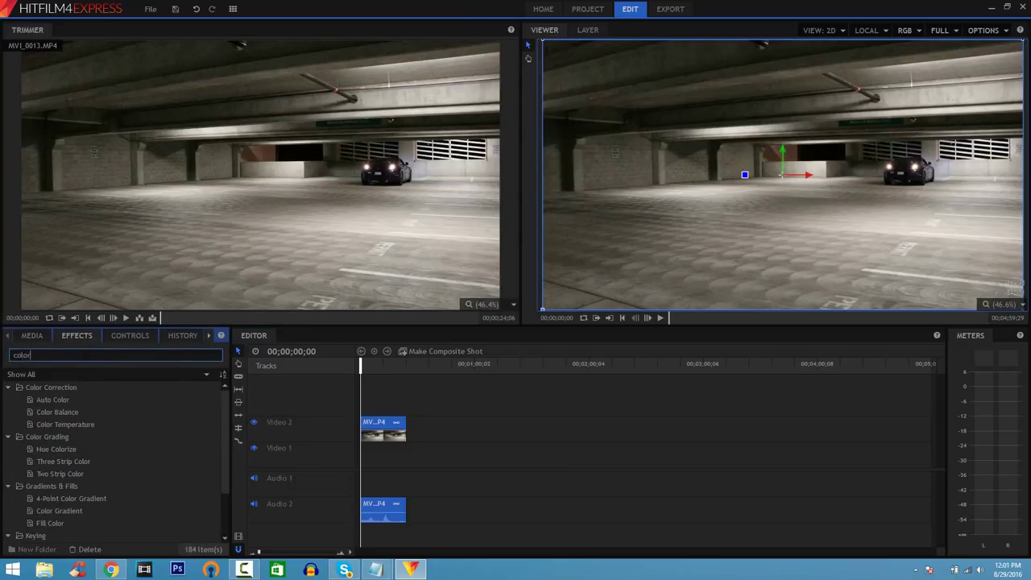
click(74, 413)
drag(322, 427, 372, 439)
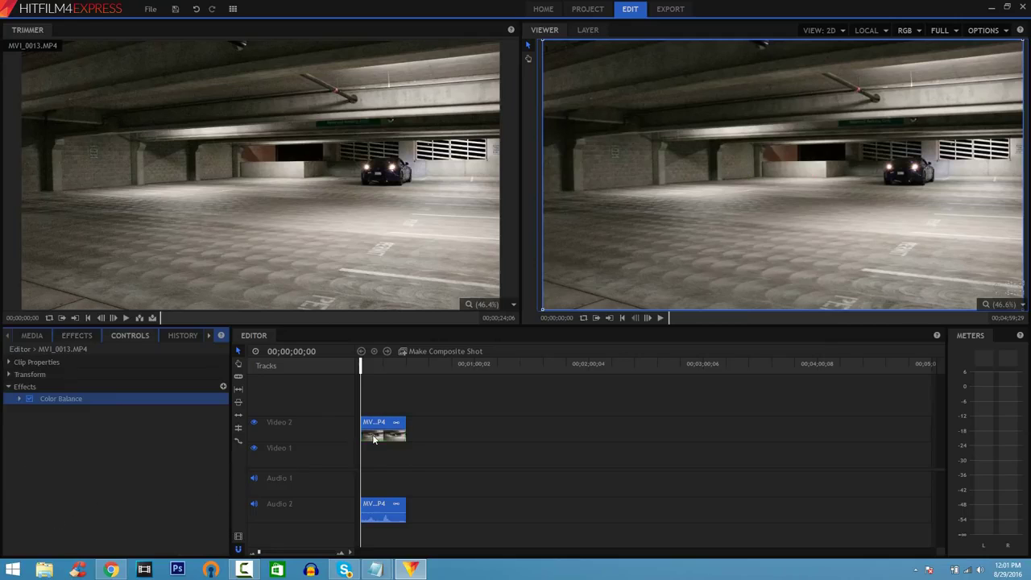
Step: Set Color Balance shadows to Red -56, Green -24, Blue -14 and play back the teal grade
double_click(65, 399)
double_click(67, 409)
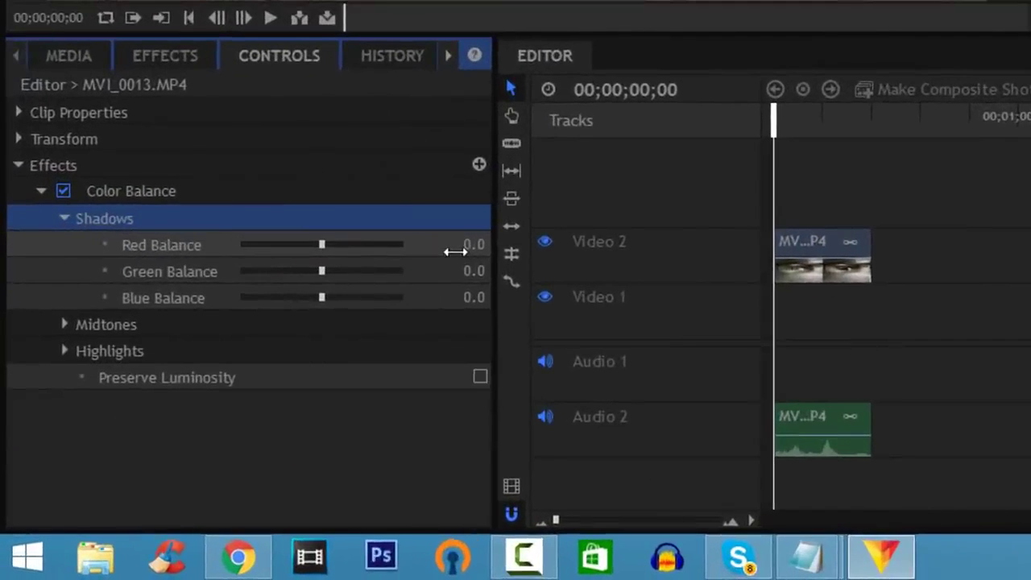
click(336, 331)
text(-56)
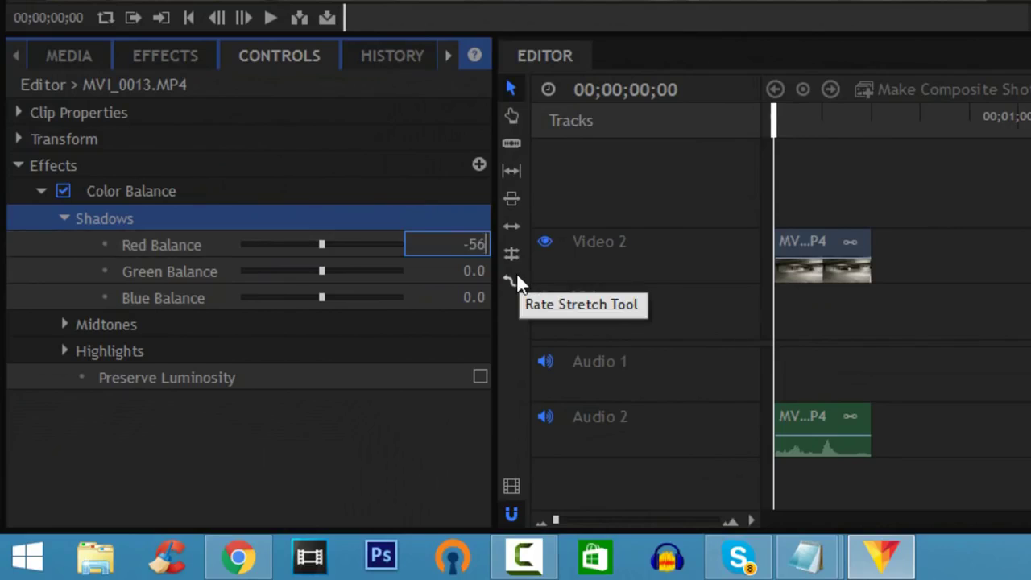
key(Return)
click(472, 271)
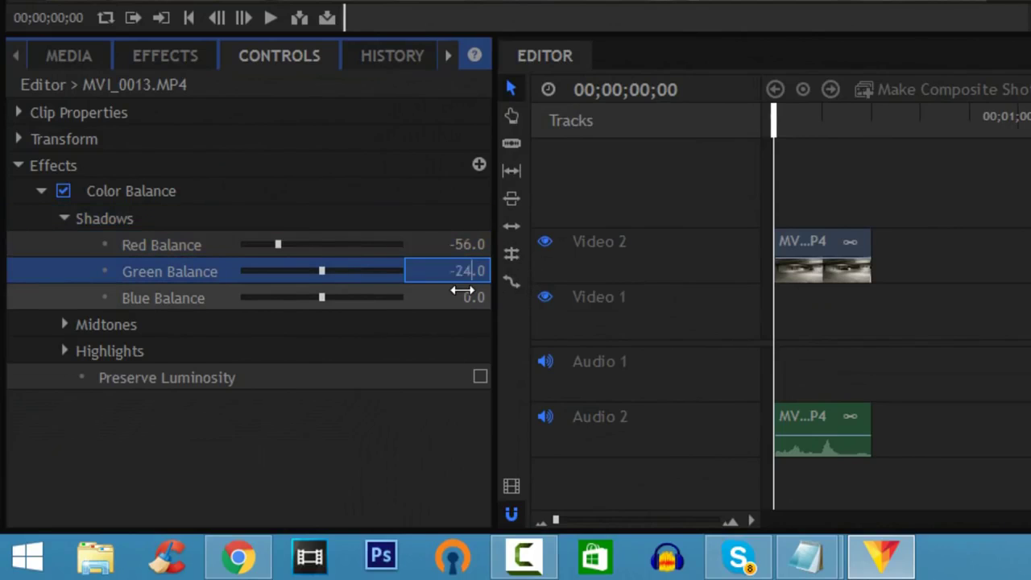
text(-24)
key(Return)
click(460, 295)
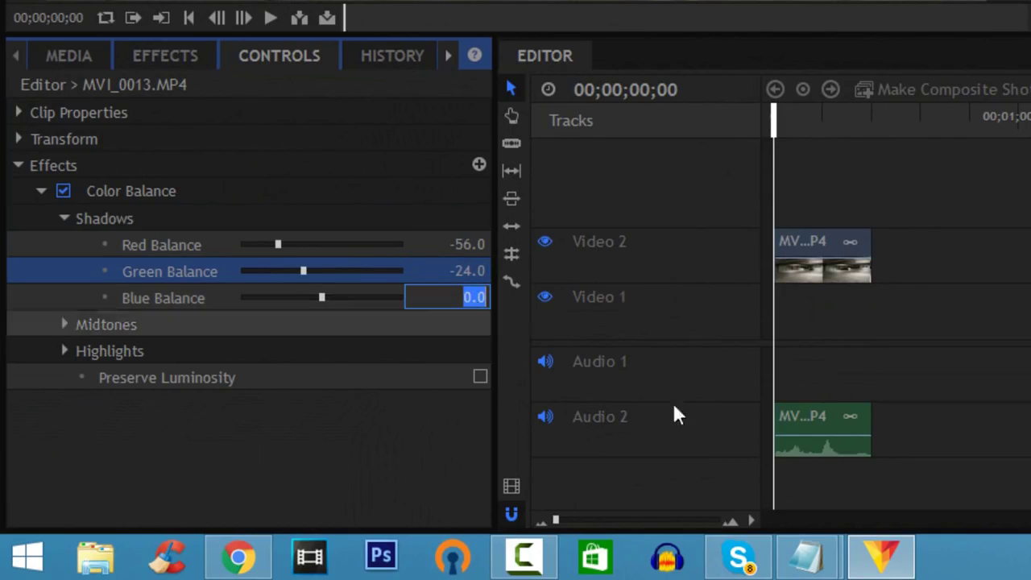
text(-14)
key(Return)
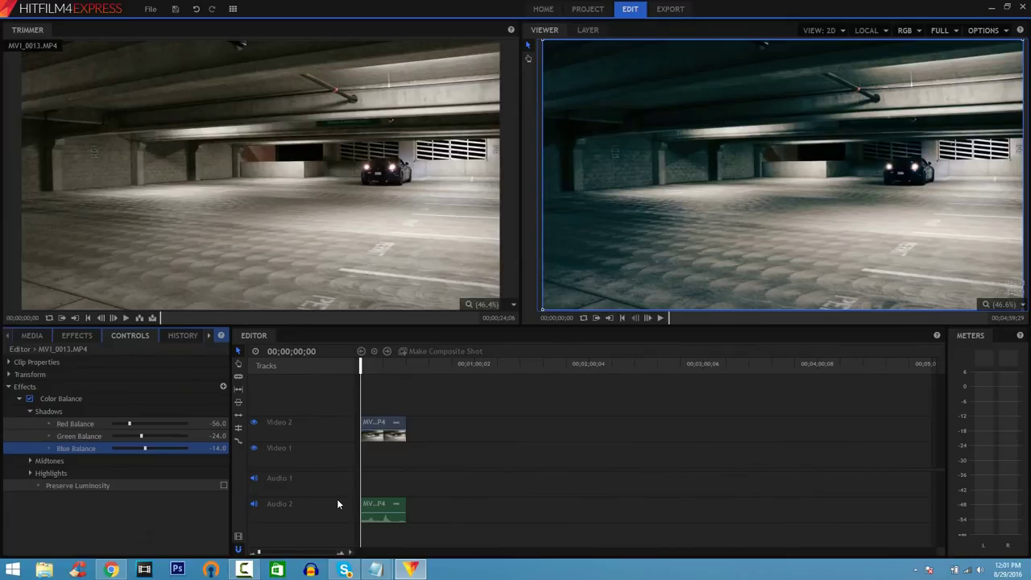
click(661, 319)
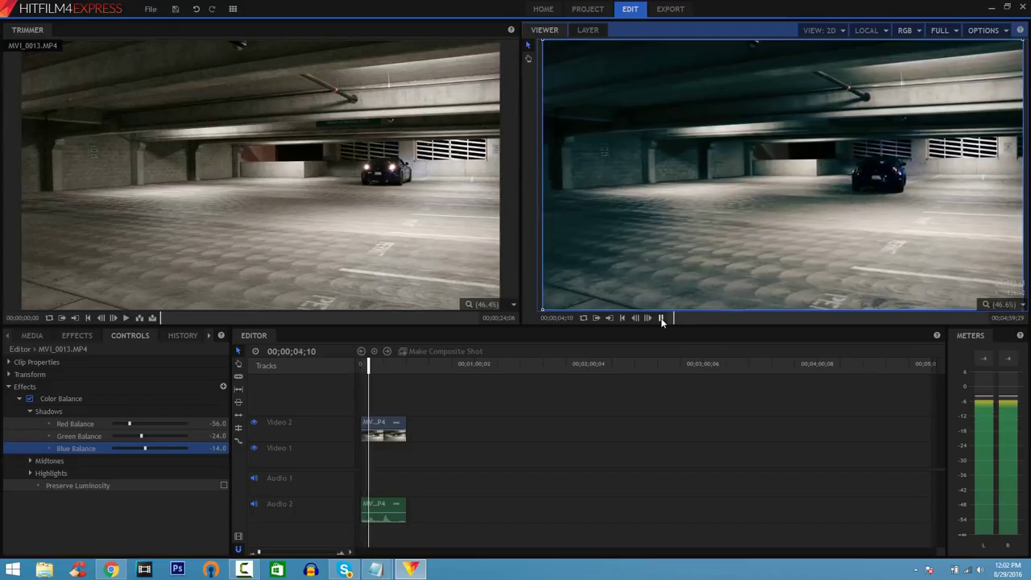
click(660, 318)
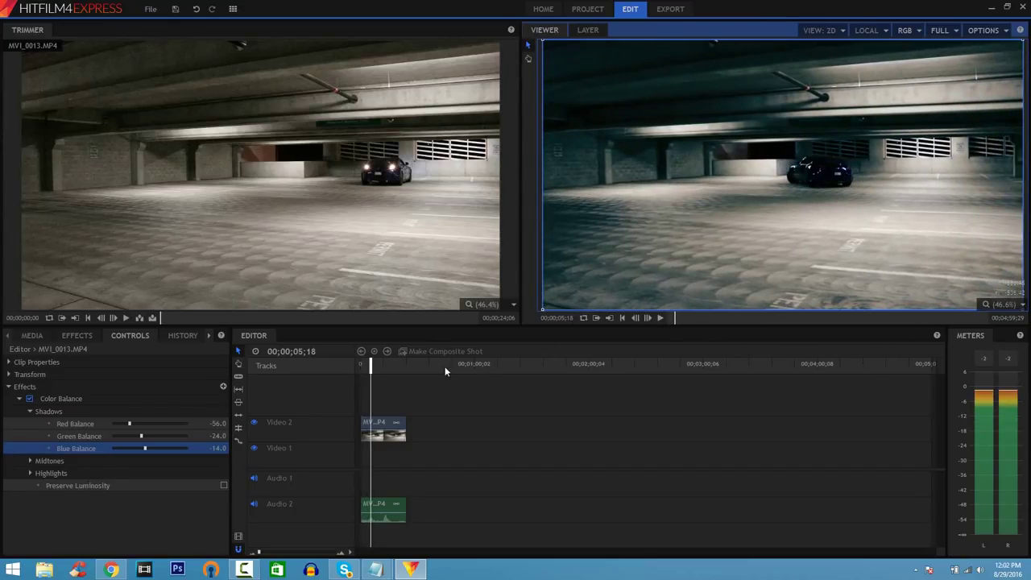
Step: Make two Razor cuts in the car clip a short distance apart
click(238, 380)
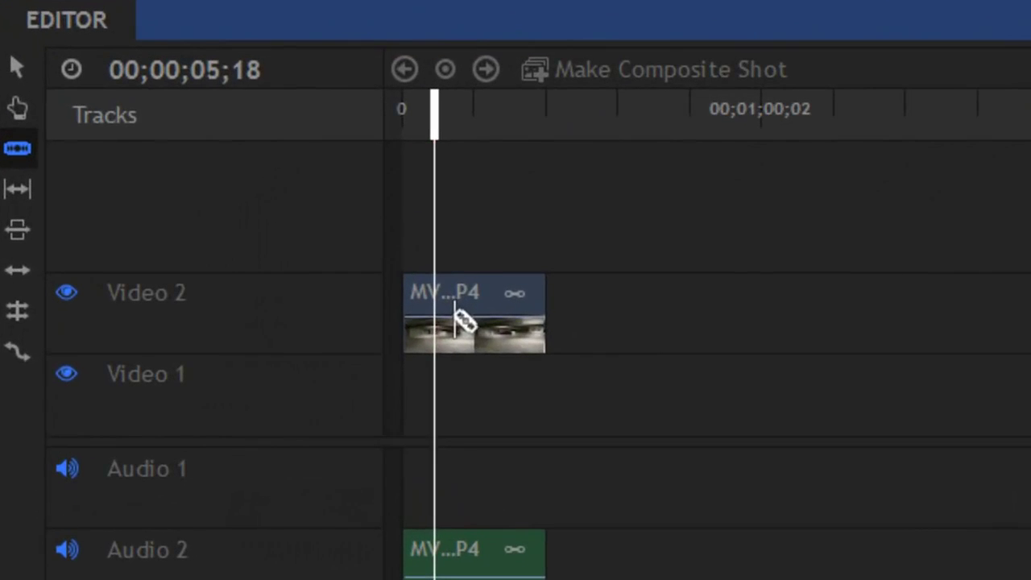
click(451, 318)
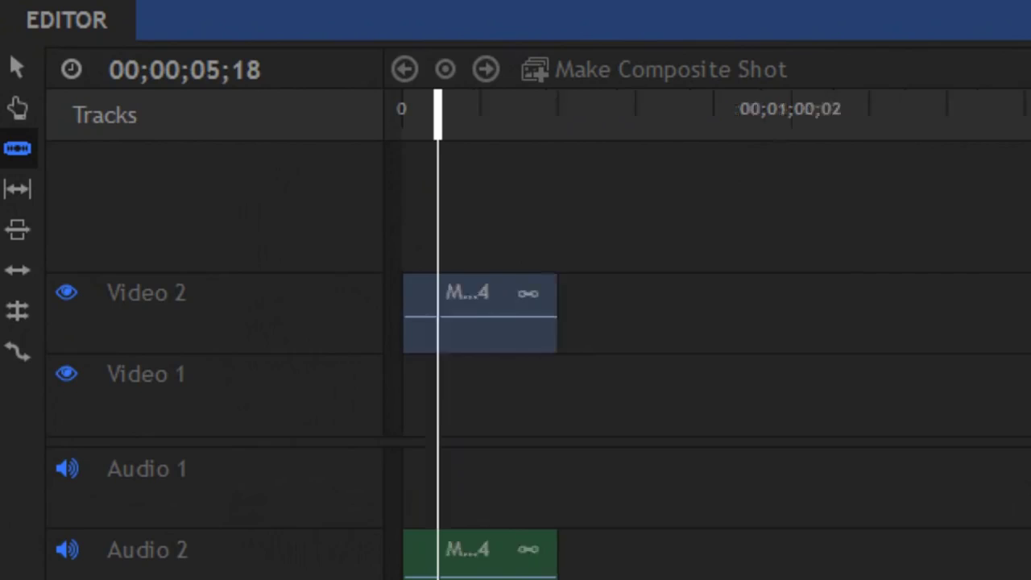
key(equal)
key(equal)
key(equal)
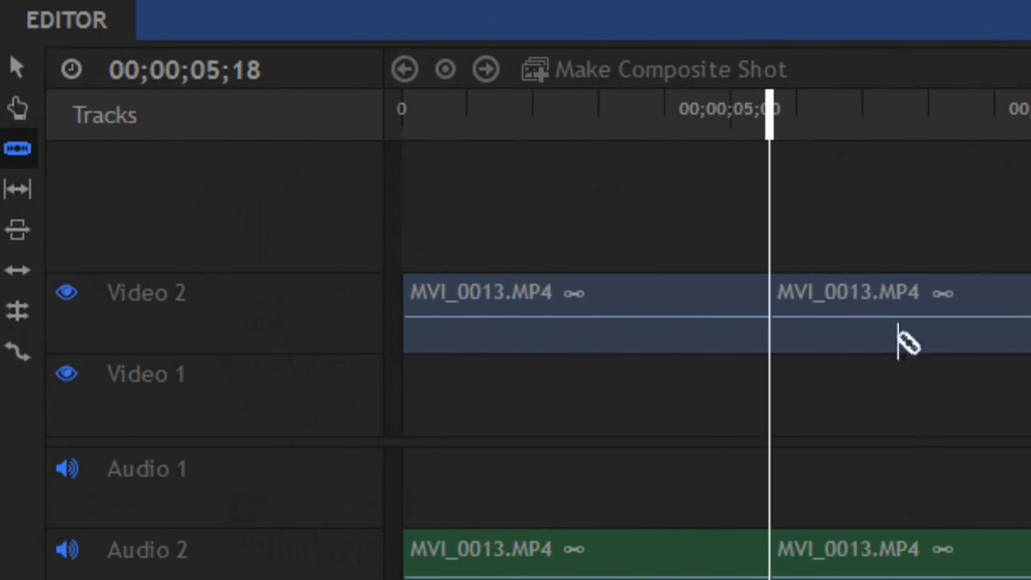
click(790, 323)
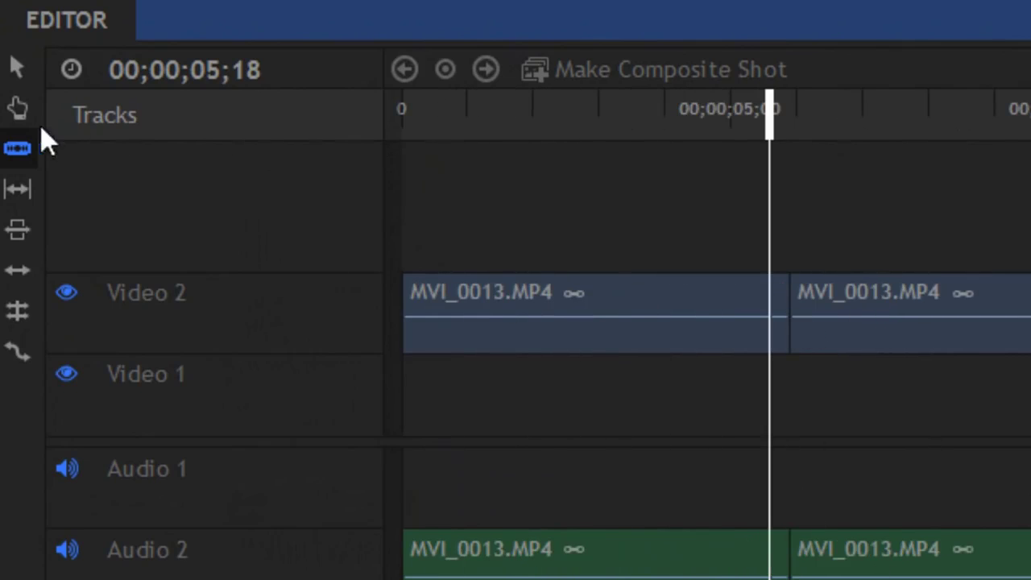
Step: Trim the right-hand piece's start and slide it left to meet the first at 05;18
click(17, 68)
drag(789, 323, 1030, 302)
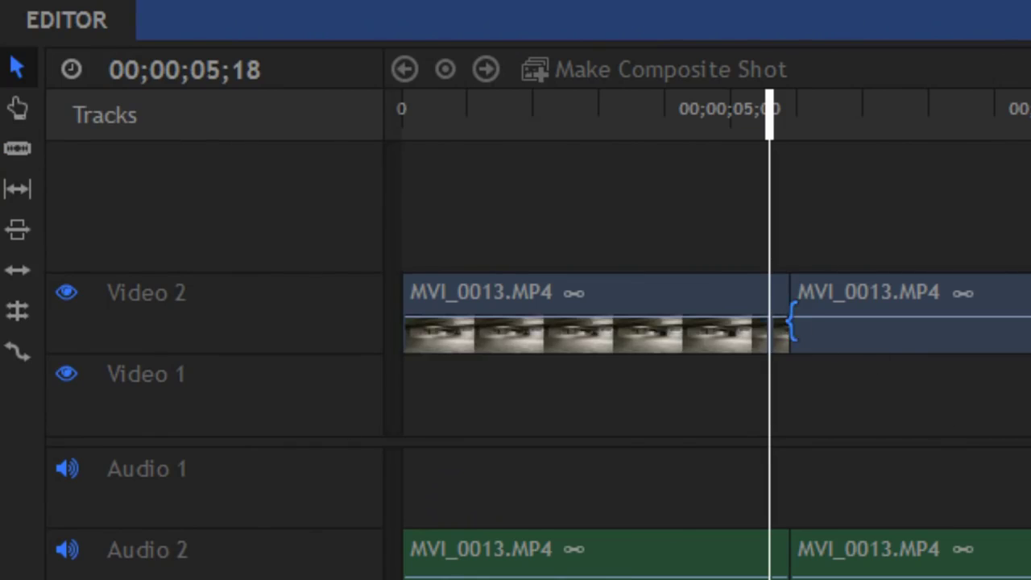
drag(730, 252, 730, 254)
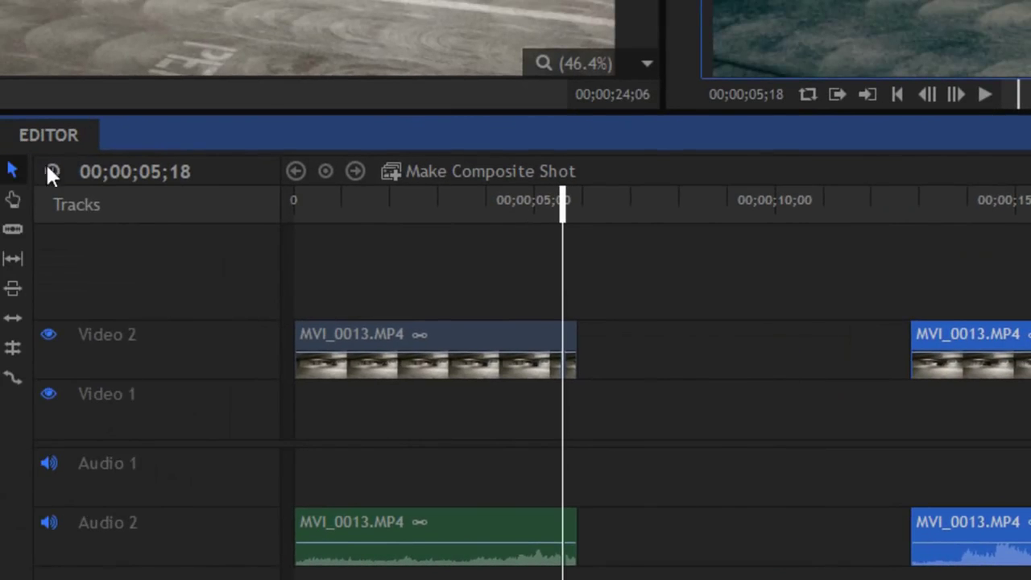
drag(999, 360, 700, 348)
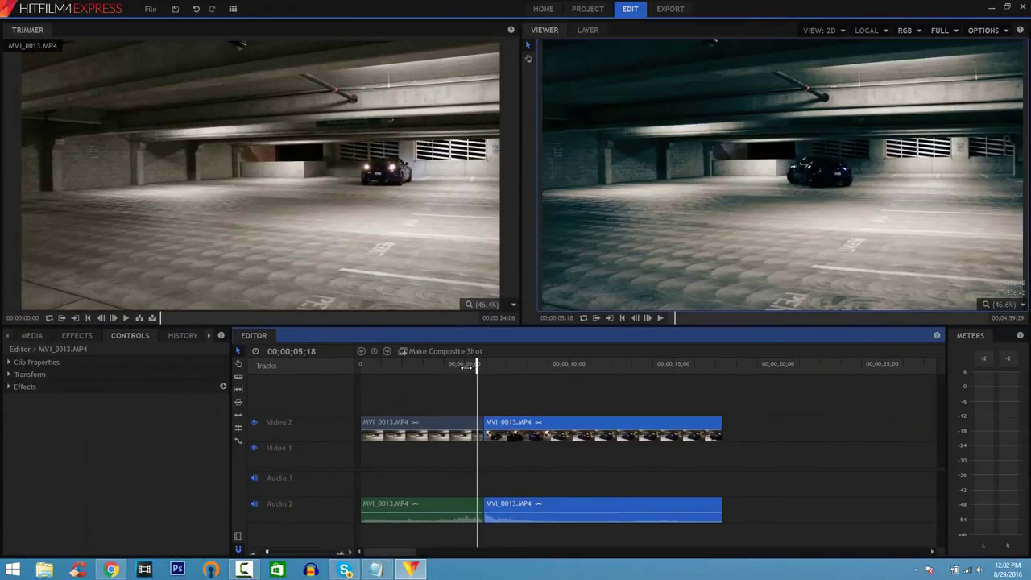
Step: Play the sequence across the join, then return the playhead to the start
click(439, 364)
key(space)
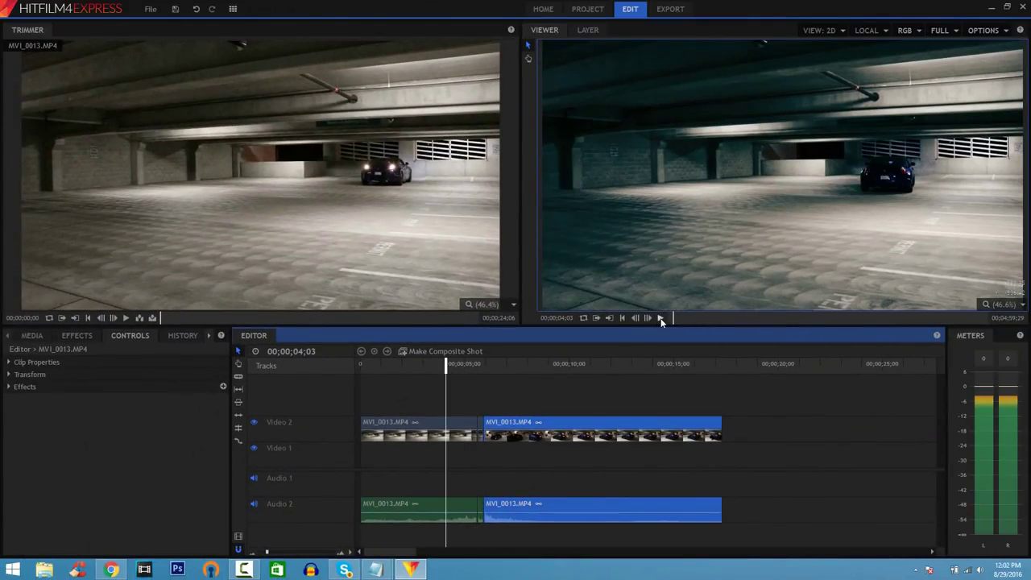
click(661, 318)
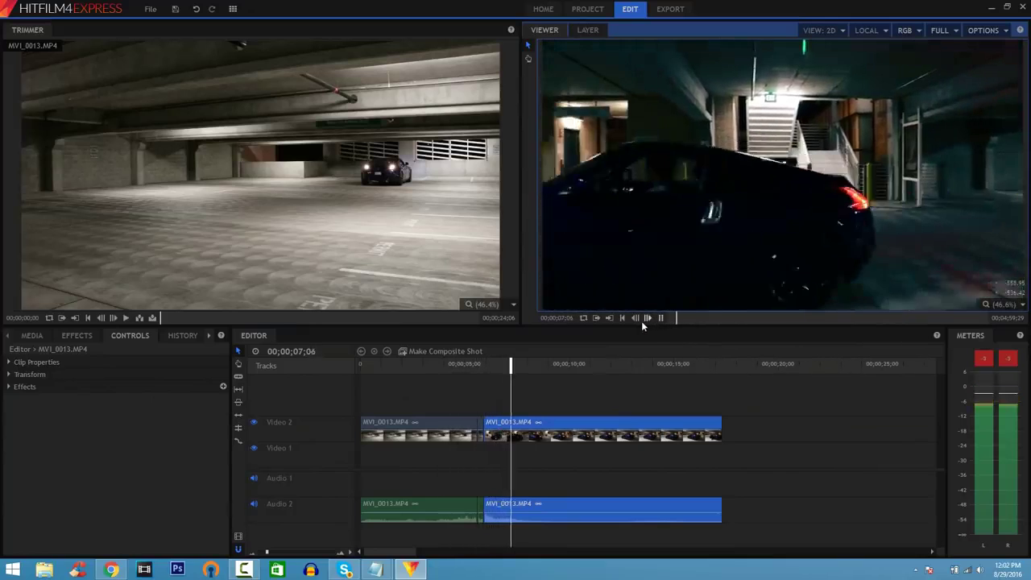
click(661, 319)
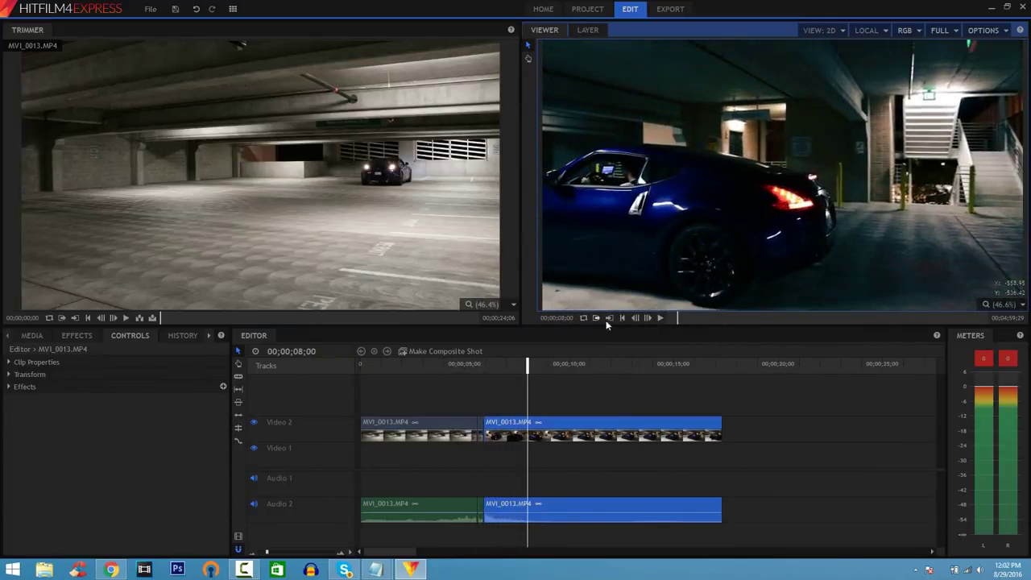
click(622, 318)
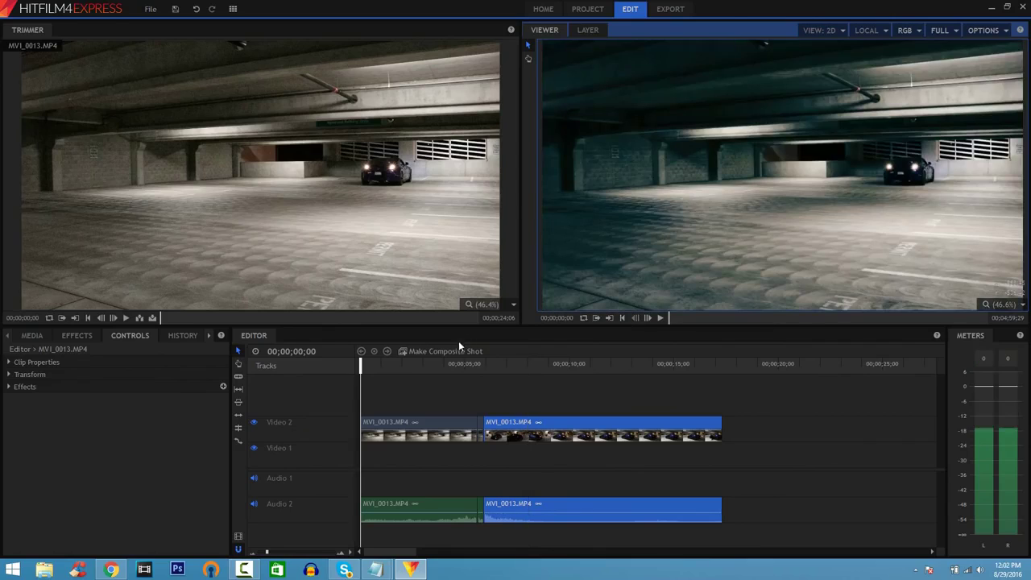
Step: Turn the first clip into a composite shot and draw a text box over the footage
right_click(407, 424)
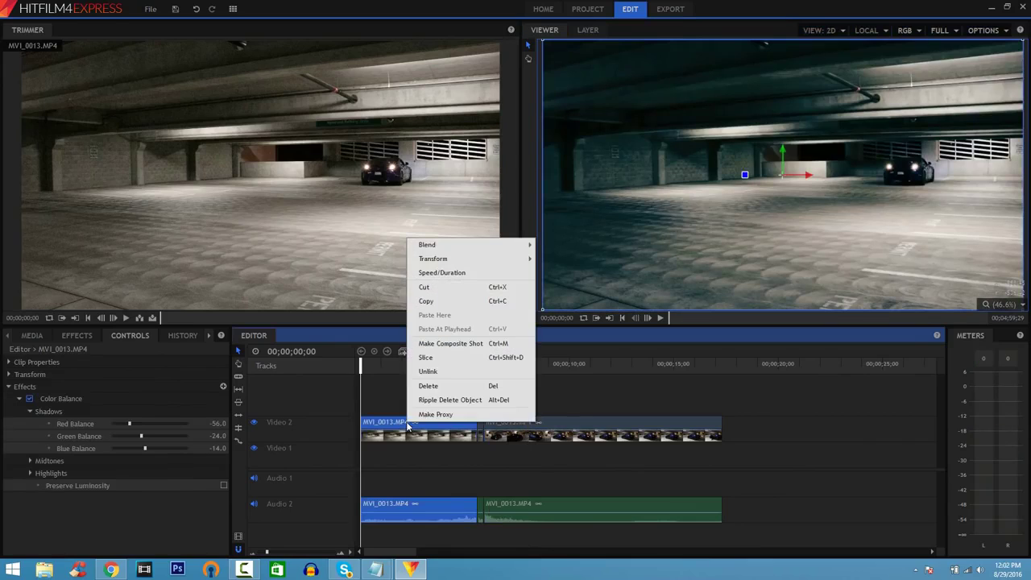
click(451, 344)
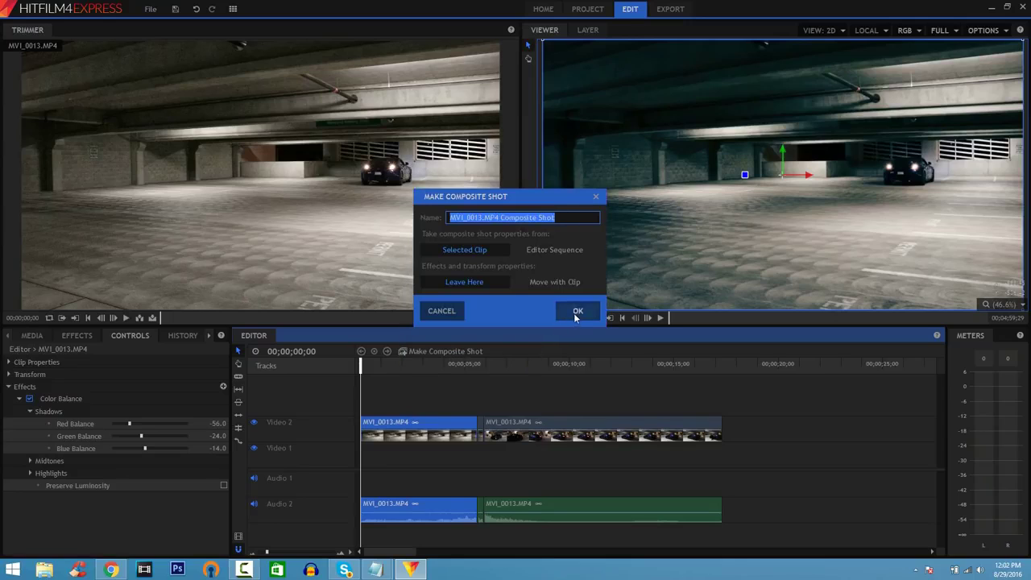
click(577, 312)
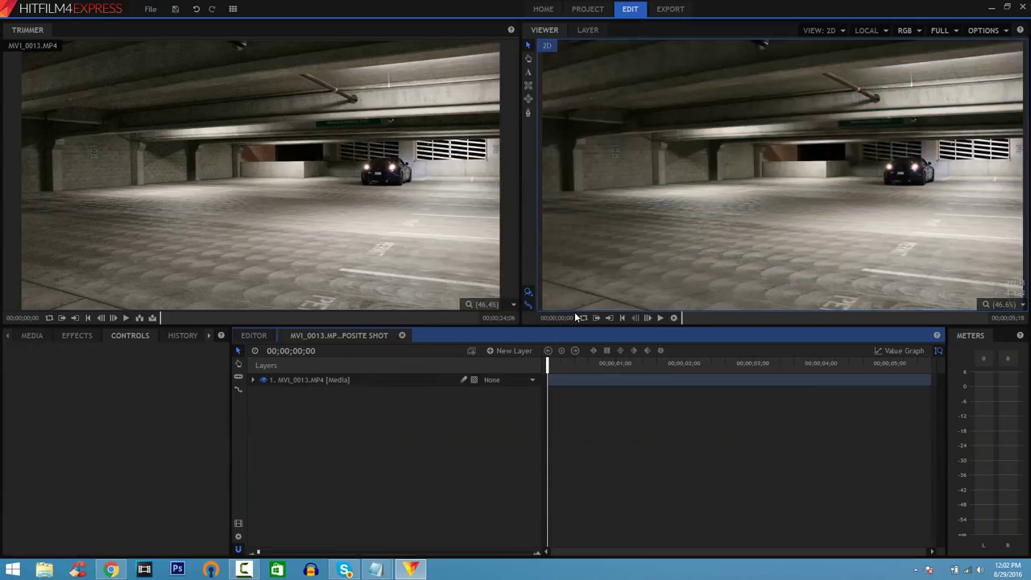
click(530, 80)
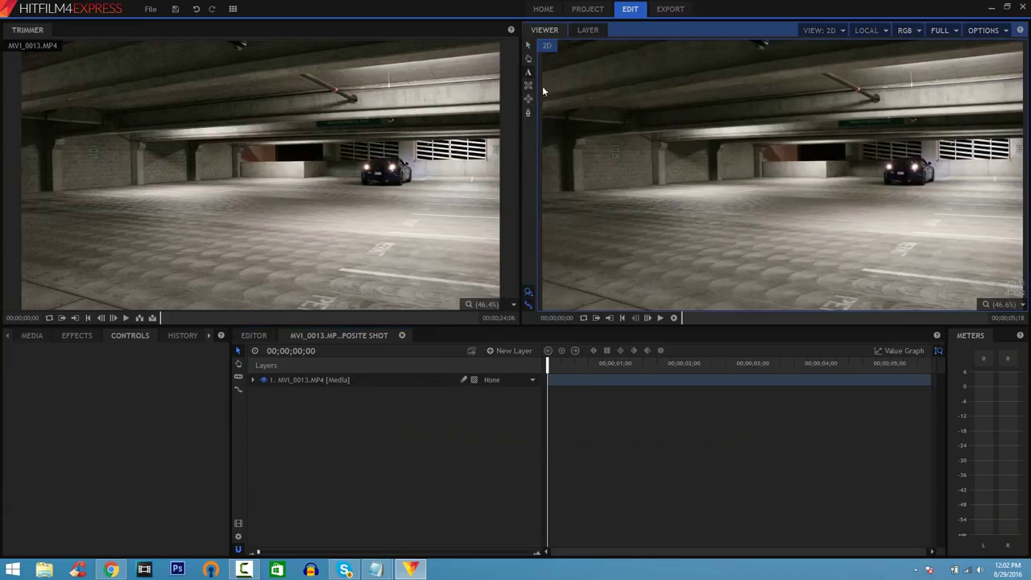
drag(652, 102, 1002, 278)
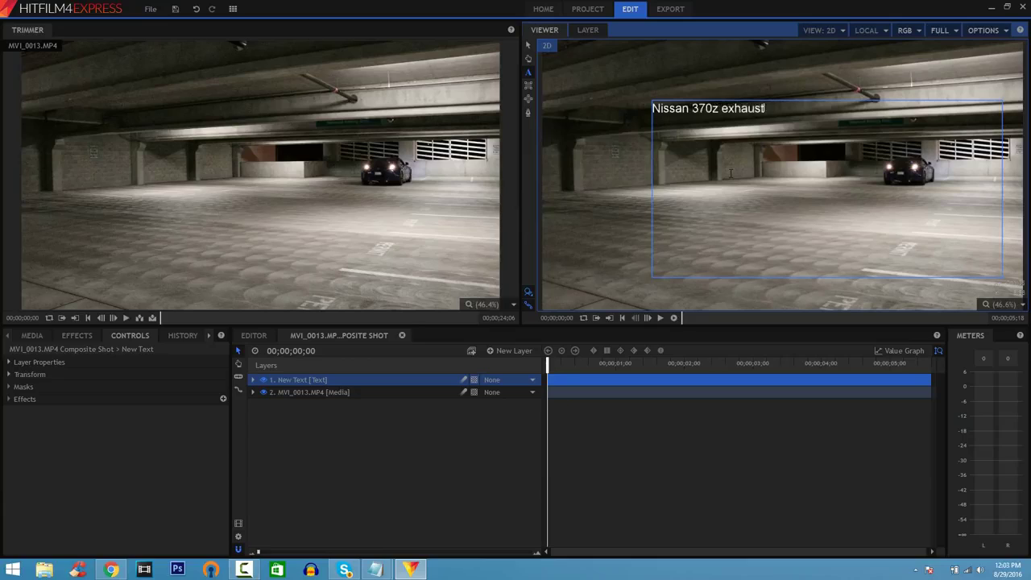
Step: Select all the title text and make its colour blue
key(ctrl+a)
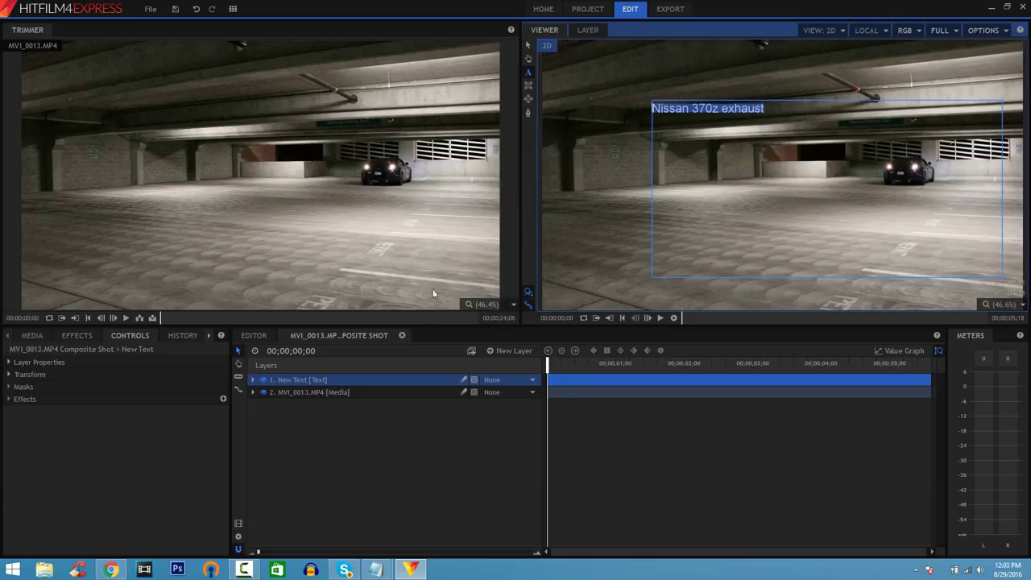
click(206, 332)
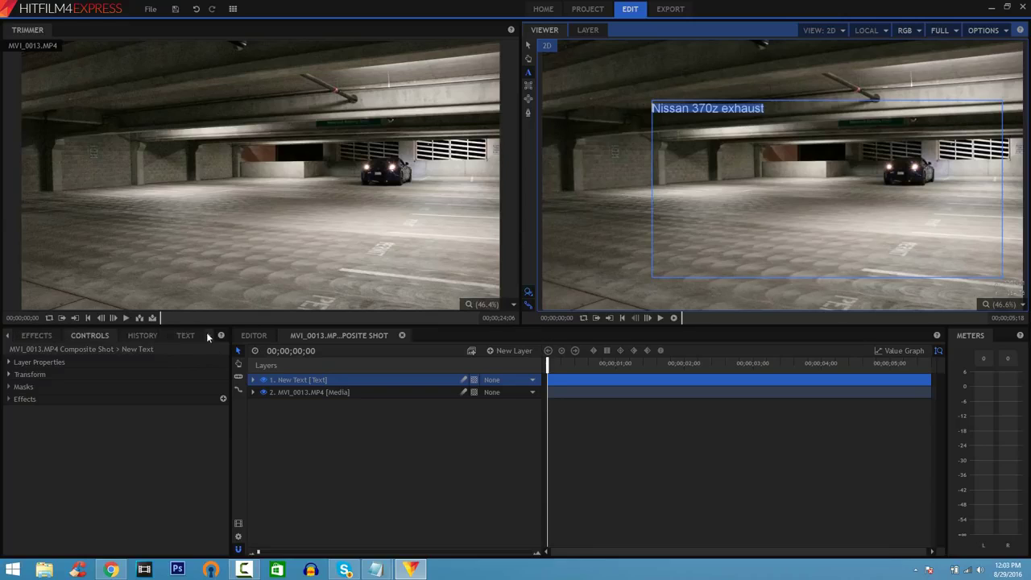
click(196, 333)
click(108, 433)
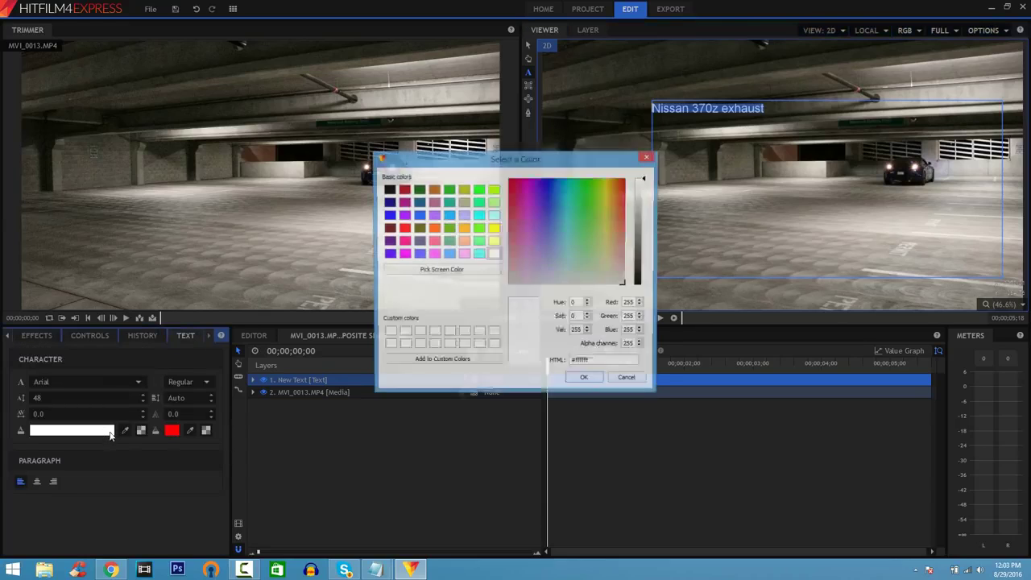
click(418, 215)
click(586, 379)
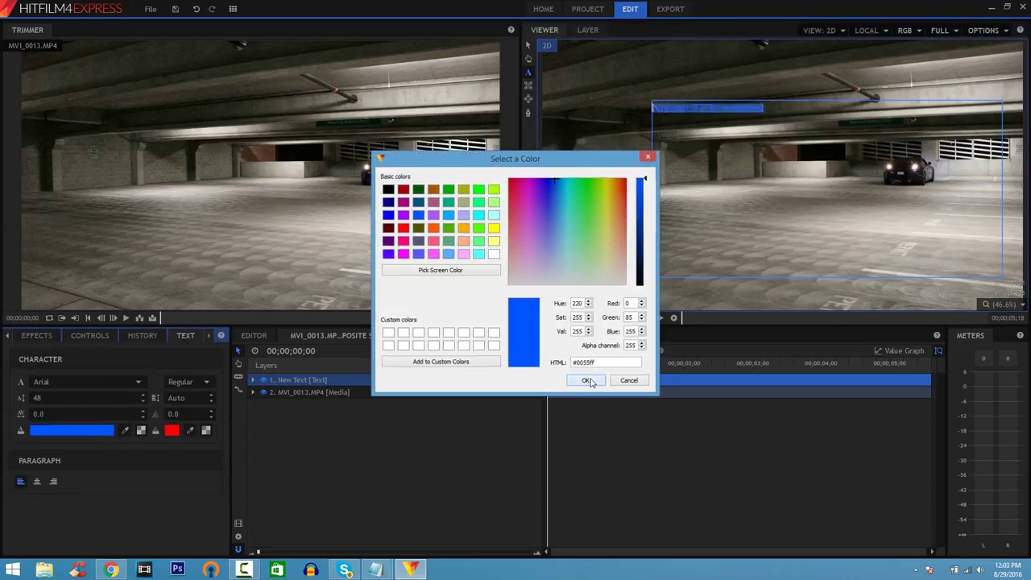
Step: Set the title font to American Captain at size 190 and move it to mid-frame
click(138, 383)
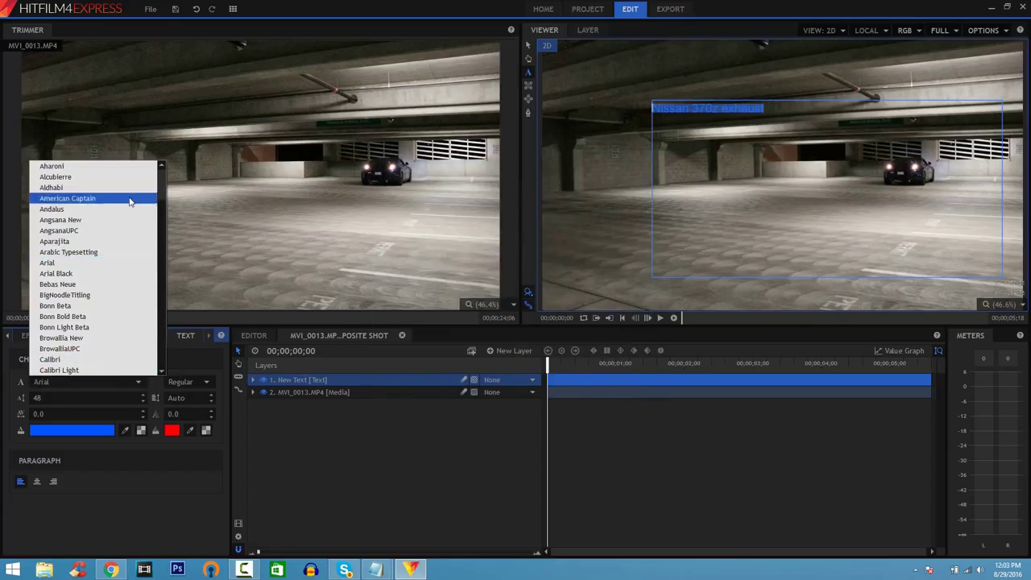
click(68, 198)
click(81, 397)
text(52)
key(Up)
key(Up)
key(Up)
key(Up)
key(Up)
key(Up)
key(Up)
key(Up)
key(Up)
key(Up)
key(Up)
key(Up)
key(Up)
key(Up)
key(Up)
key(Up)
key(Up)
key(Up)
key(Up)
key(Up)
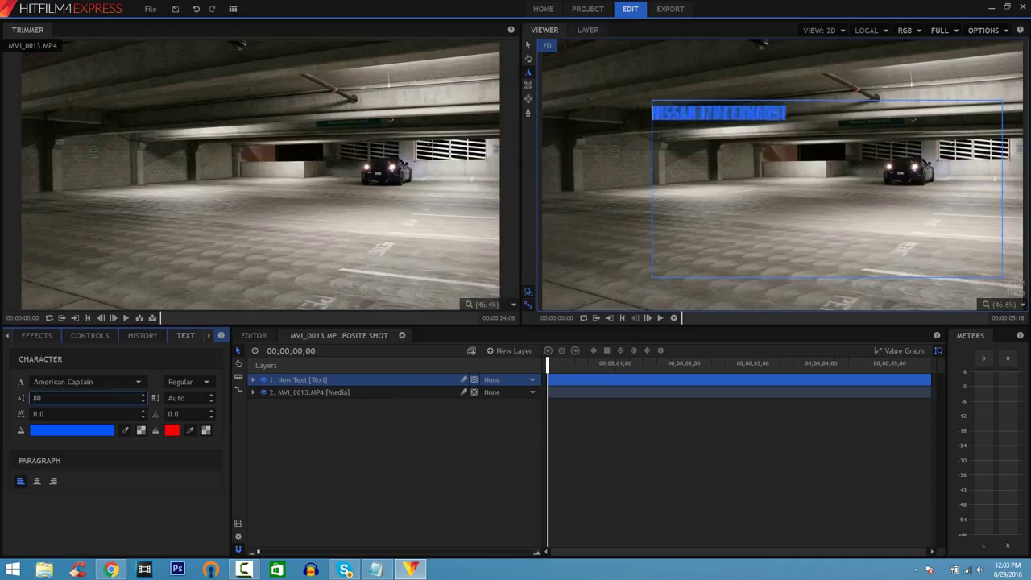
key(Down)
key(Down)
key(Down)
key(Down)
key(Down)
key(Down)
key(Down)
key(Down)
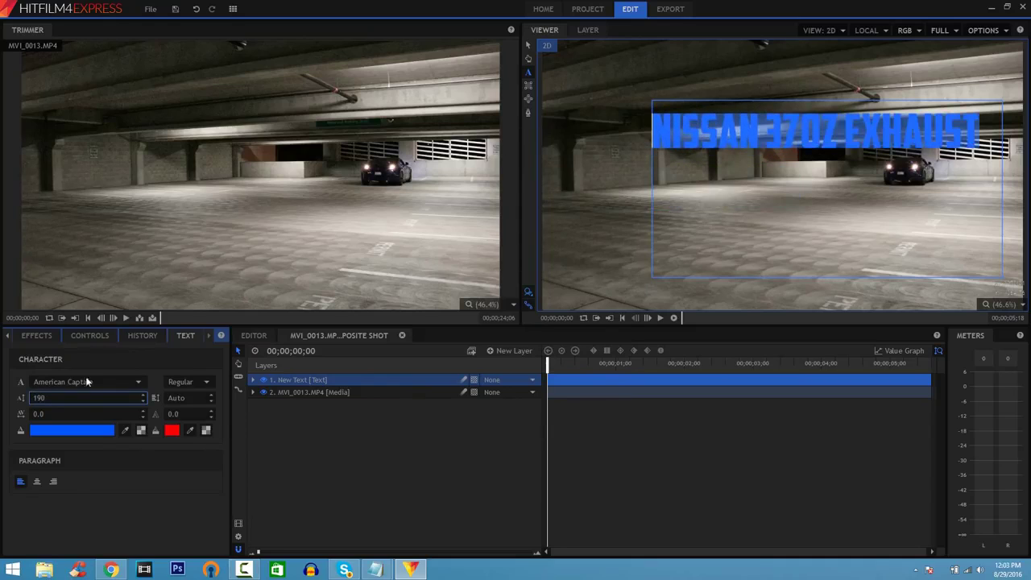
drag(711, 154, 708, 219)
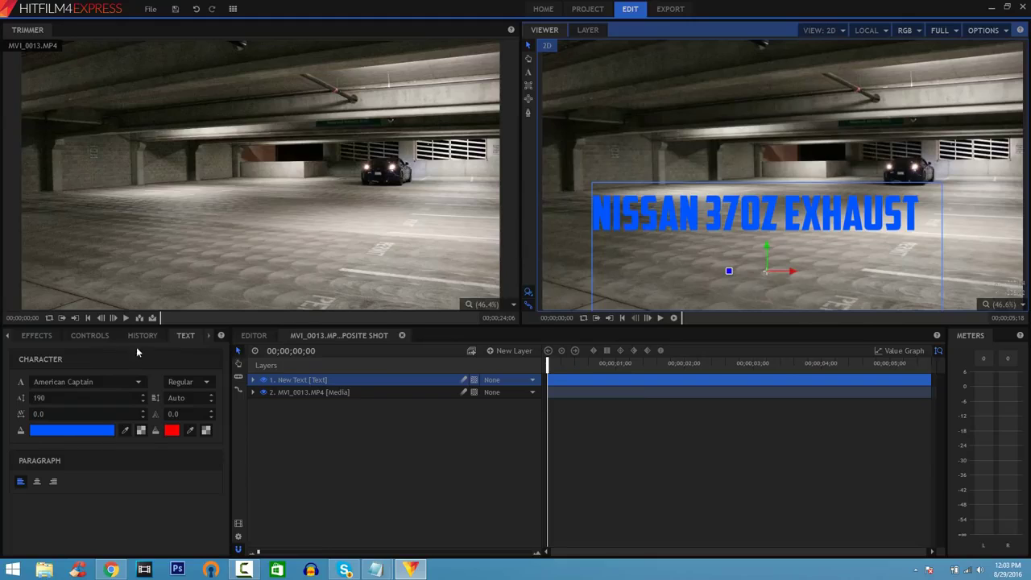
click(36, 336)
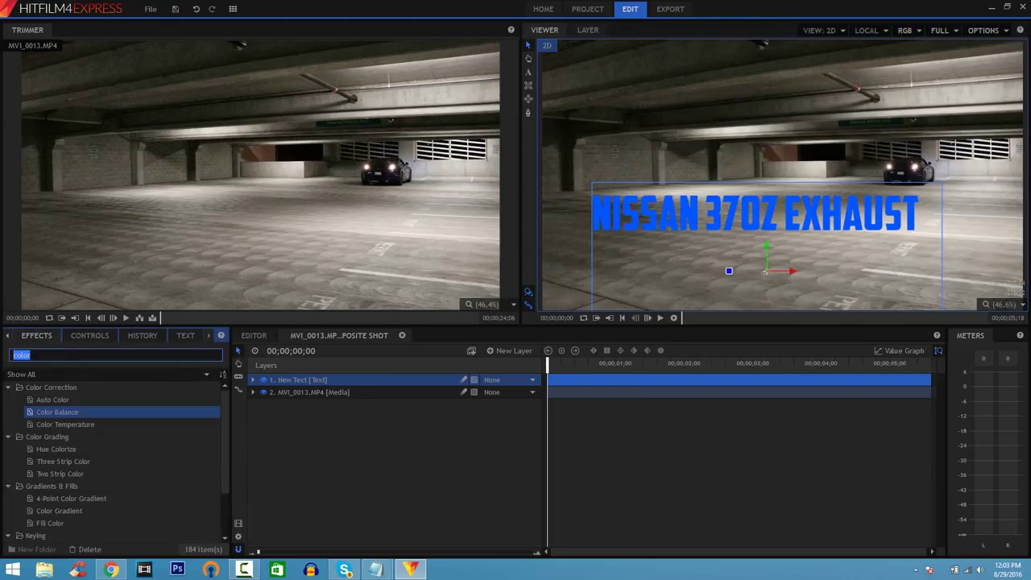
Step: Add a Drop Shadow effect to the title layer and choose MP4 export
text(drop)
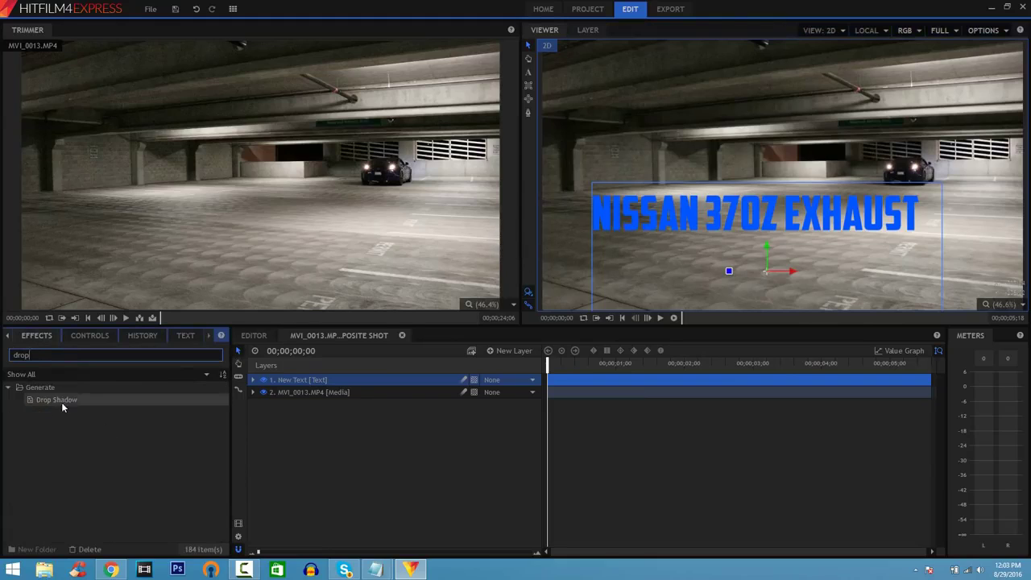
drag(61, 405, 557, 412)
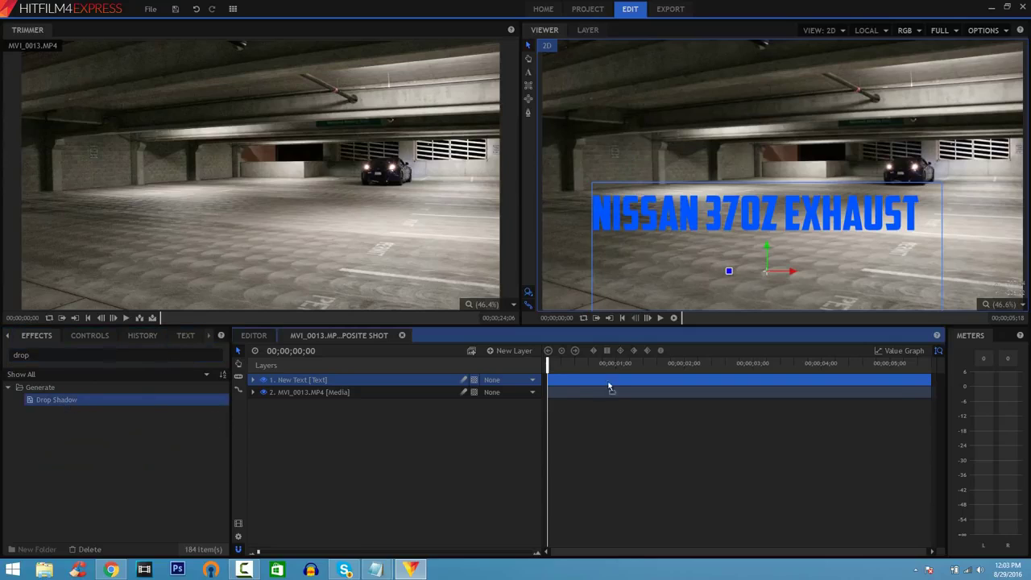
drag(403, 390, 402, 385)
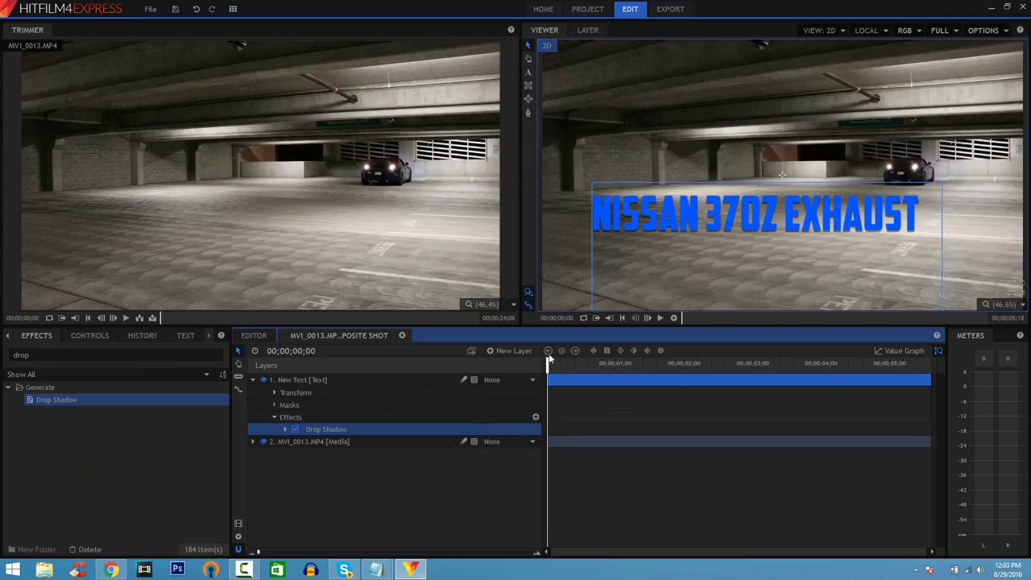
drag(682, 364, 620, 363)
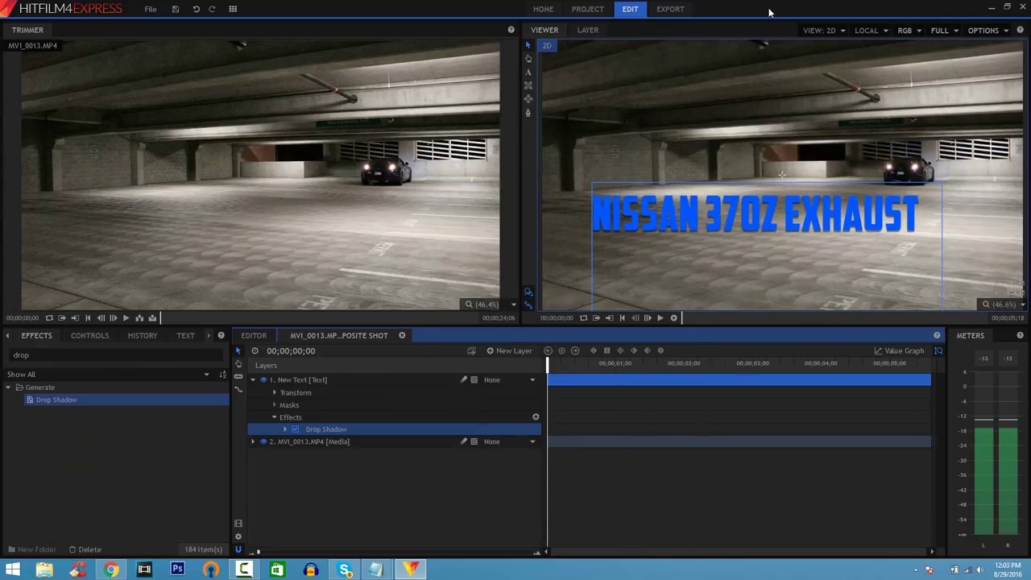
click(673, 9)
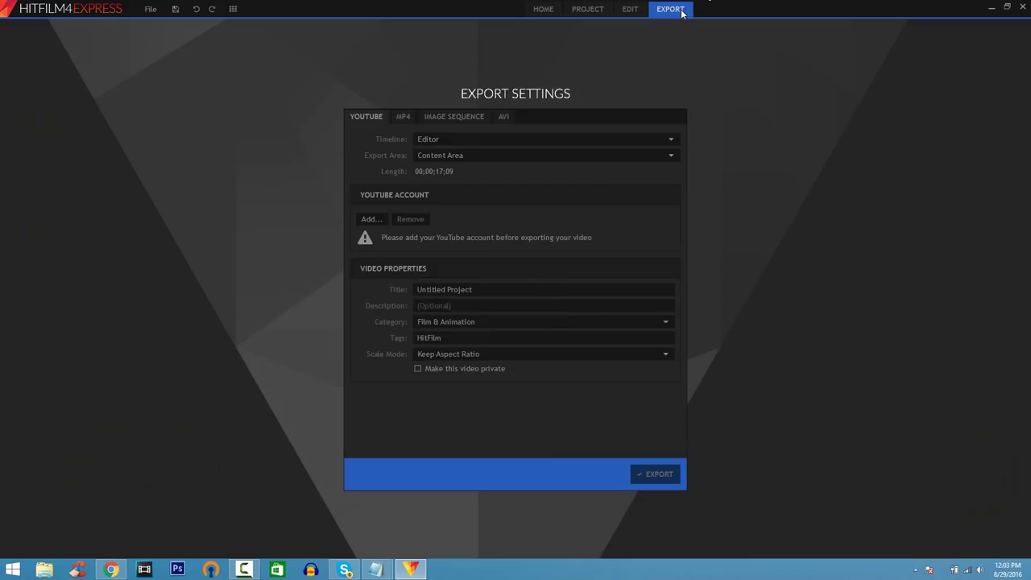
click(403, 117)
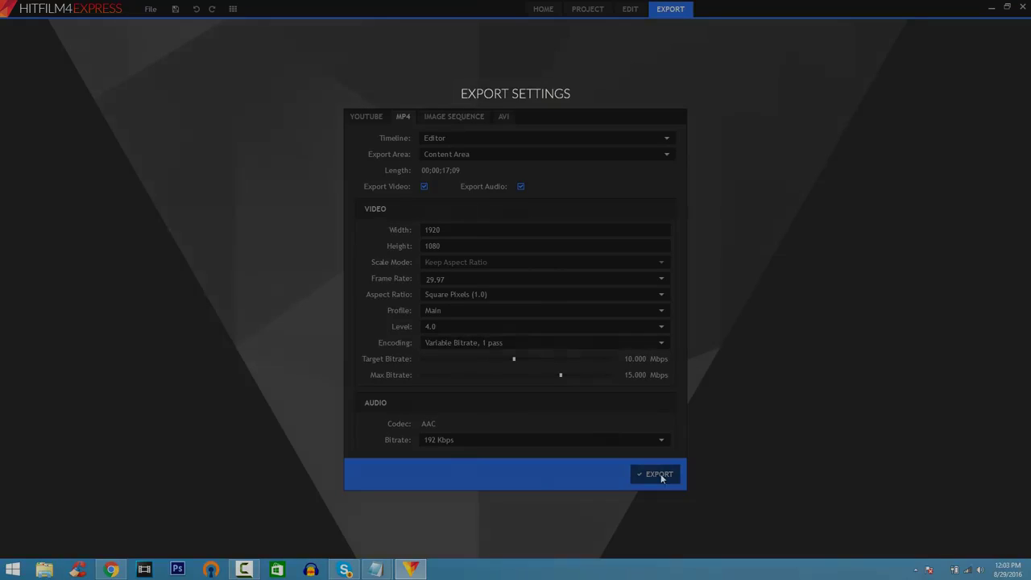